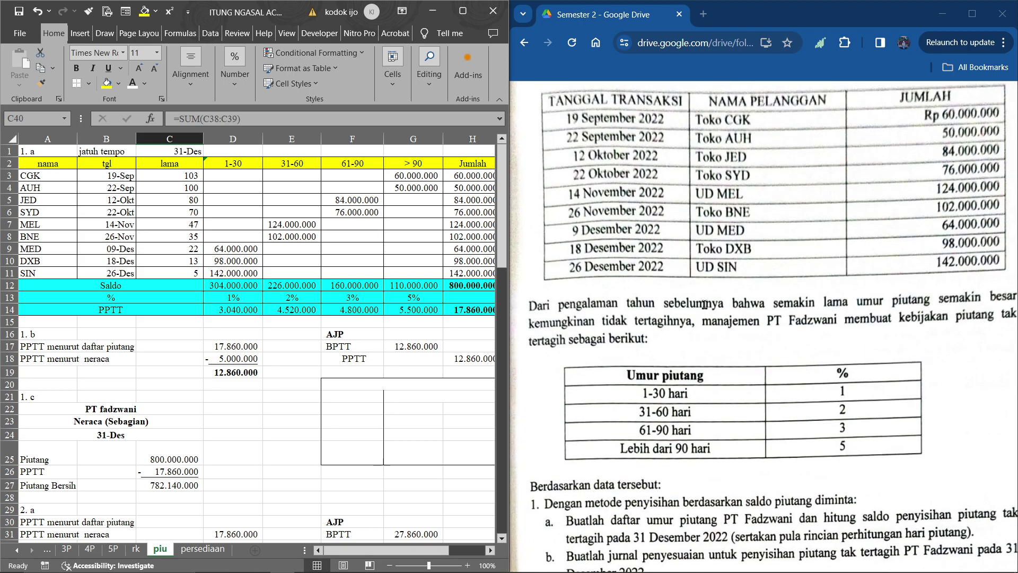
Read the case document's receivables list, the uncollectible percentages by age and the questions to be answered.
scroll(797, 218, "up", 2)
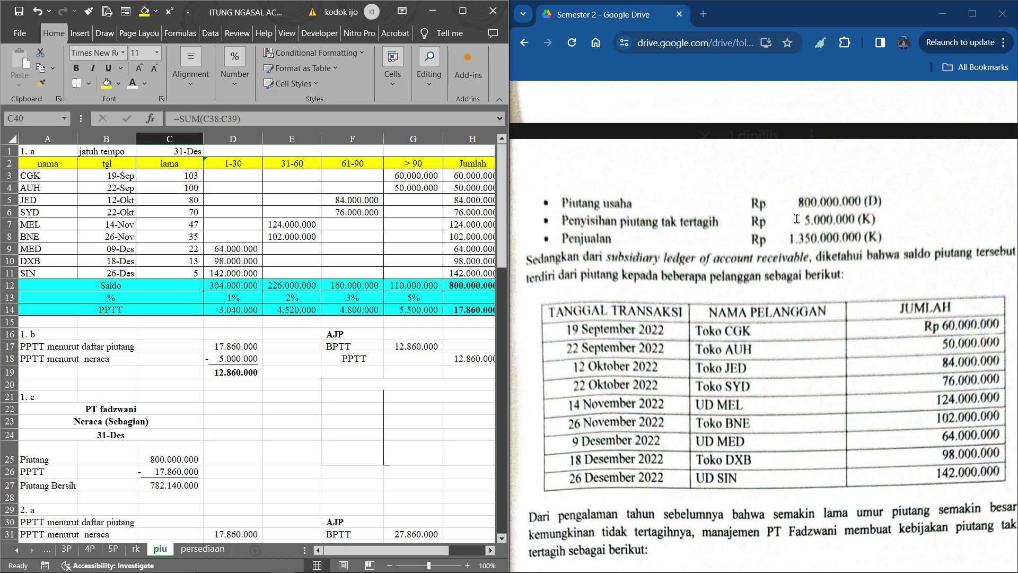
scroll(797, 219, "down", 6)
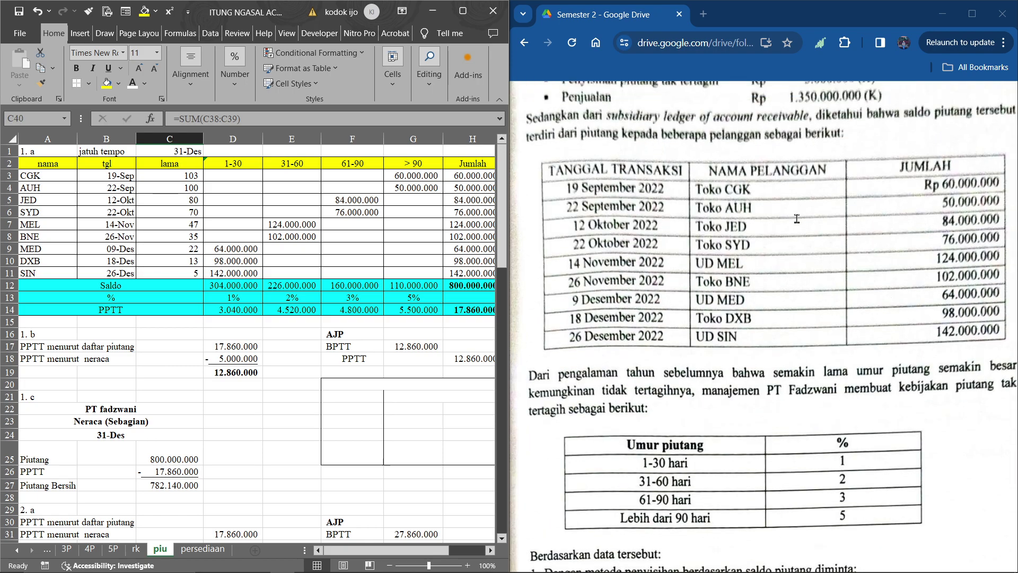
scroll(796, 219, "down", 3)
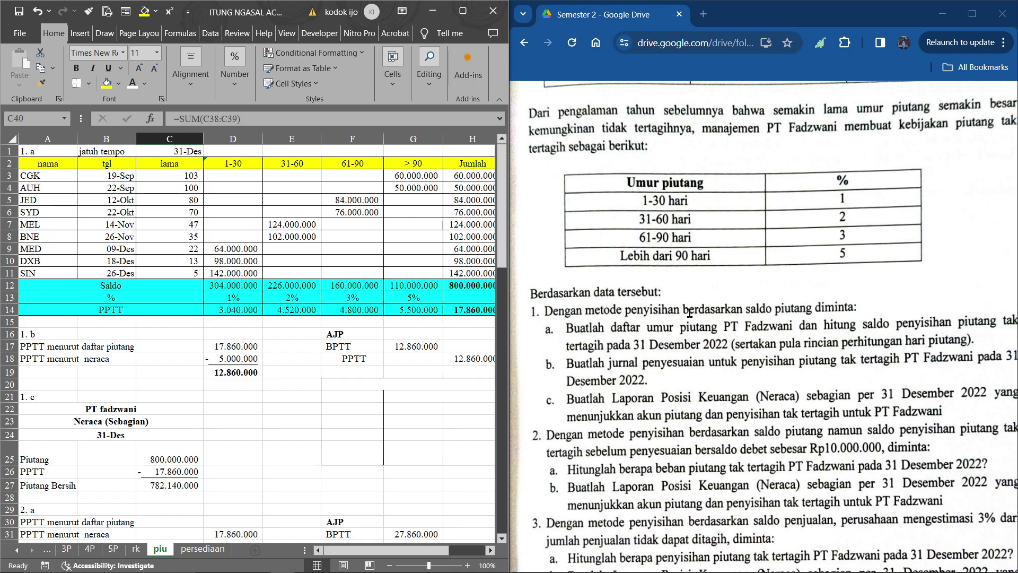
scroll(689, 313, "up", 3)
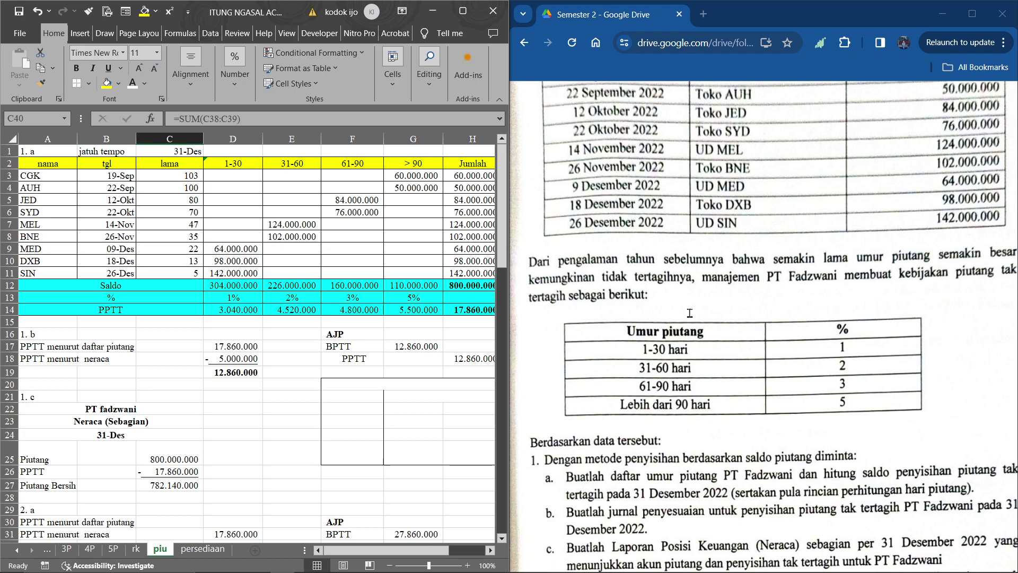
scroll(690, 313, "up", 2)
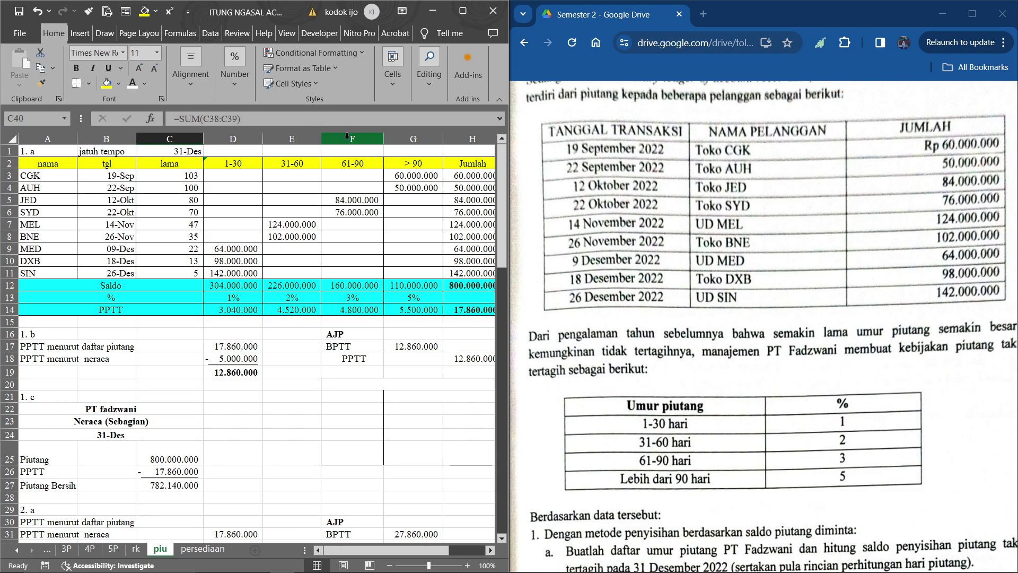
scroll(788, 300, "down", 5)
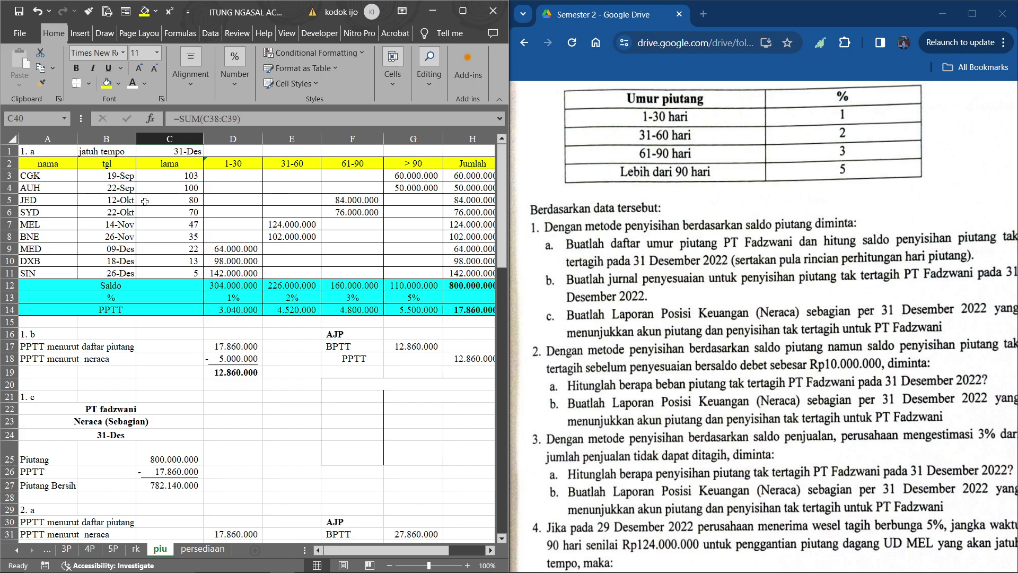
scroll(692, 240, "up", 1)
scroll(692, 240, "up", 2)
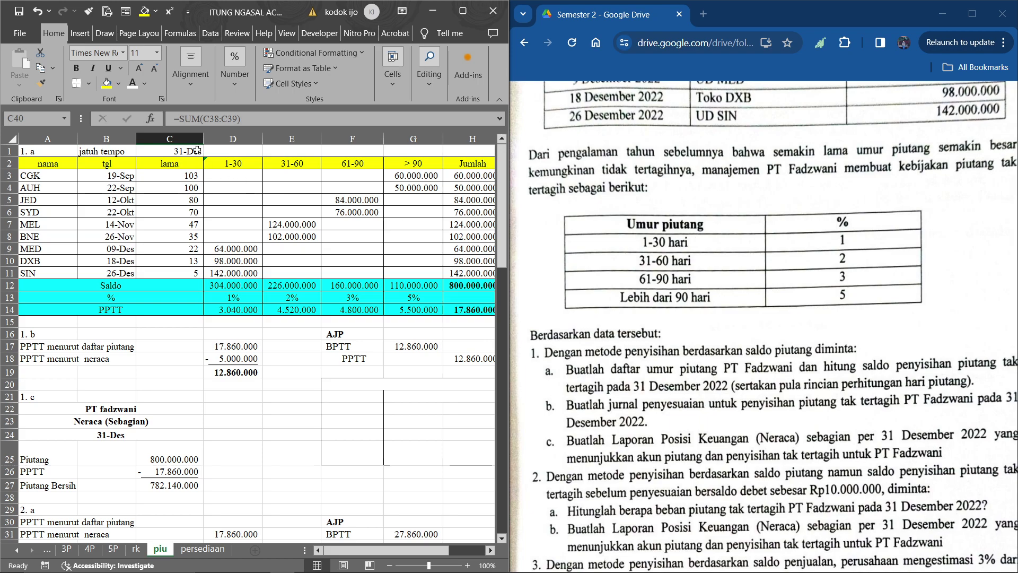
scroll(635, 184, "up", 4)
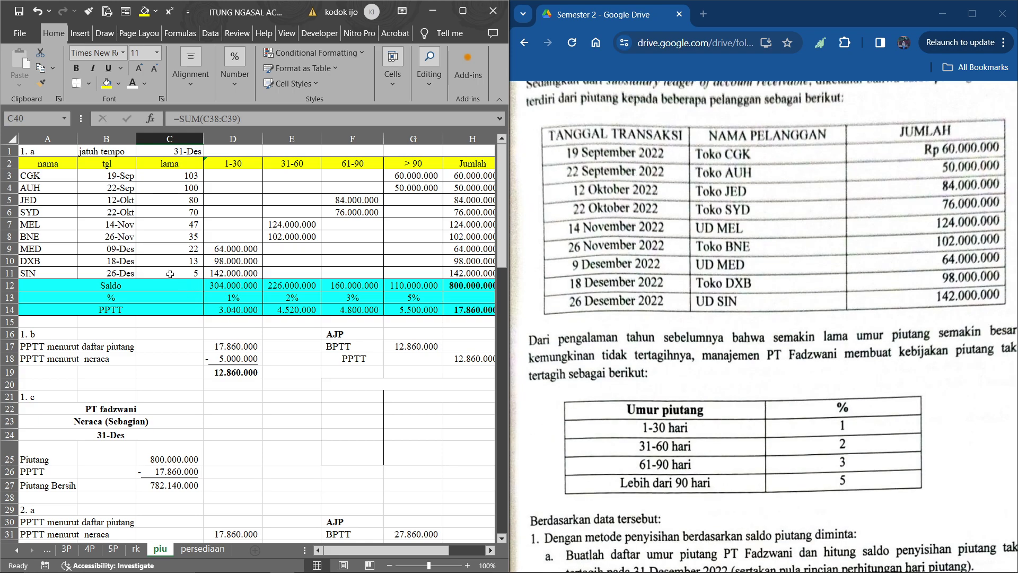
Review the transaction dates in B3:B11 and the formula for CGK's receivable age in C3.
left_click(126, 271)
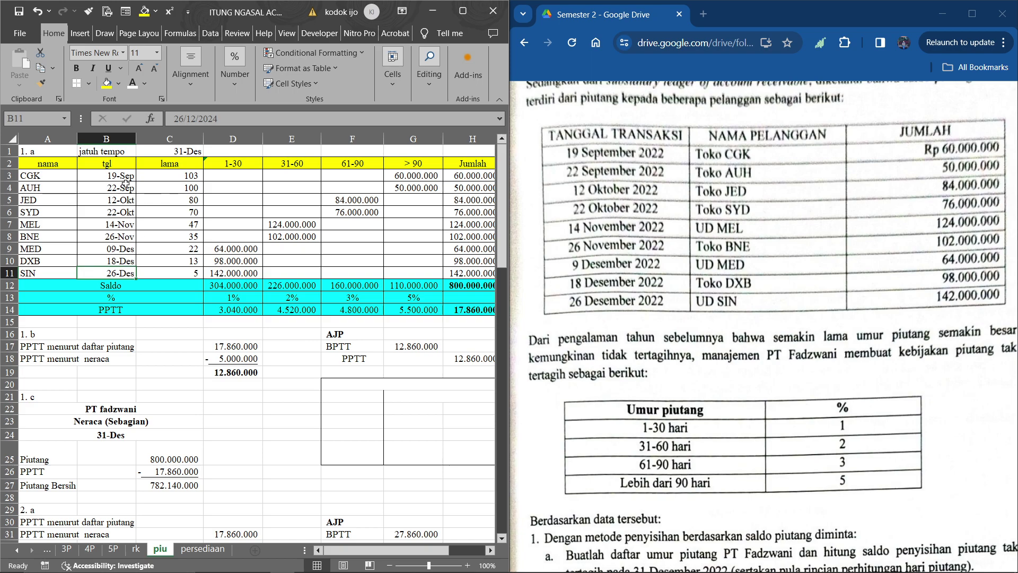
left_click_drag(118, 176, 139, 270)
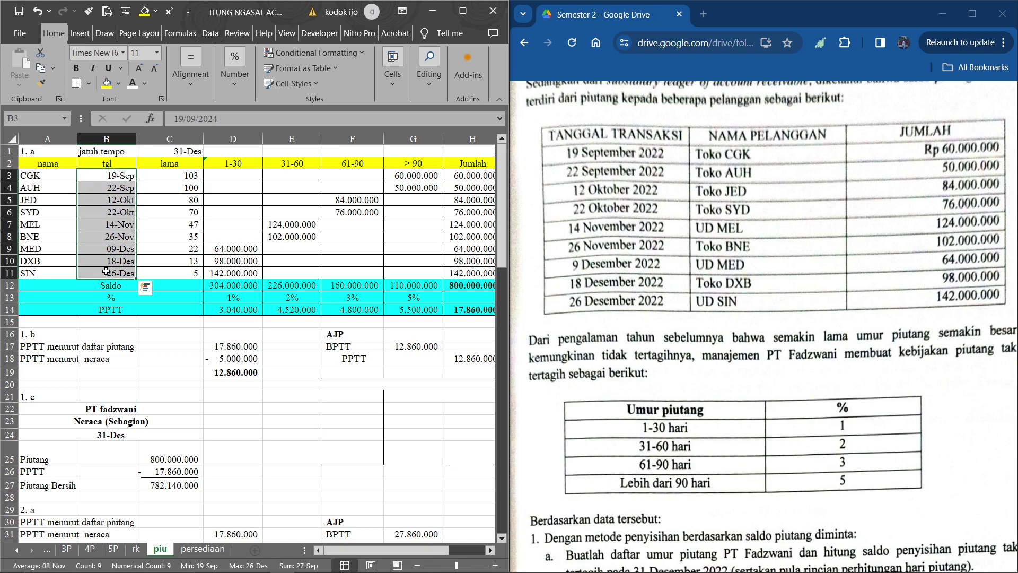
left_click(147, 281)
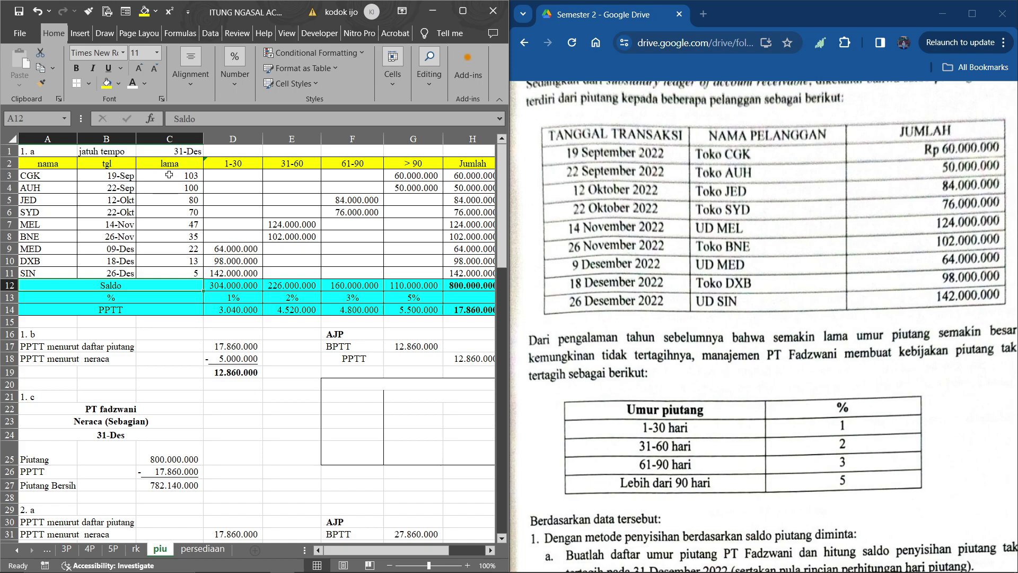
left_click(187, 173)
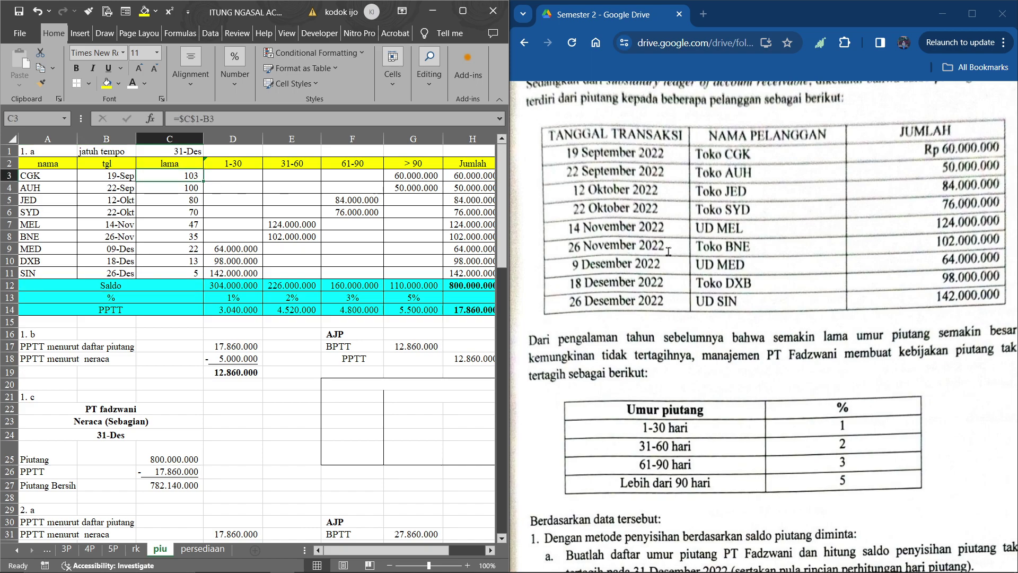
Compare the receivable ages in the lama column with the age brackets and the customer amounts placed under them.
scroll(726, 294, "down", 1)
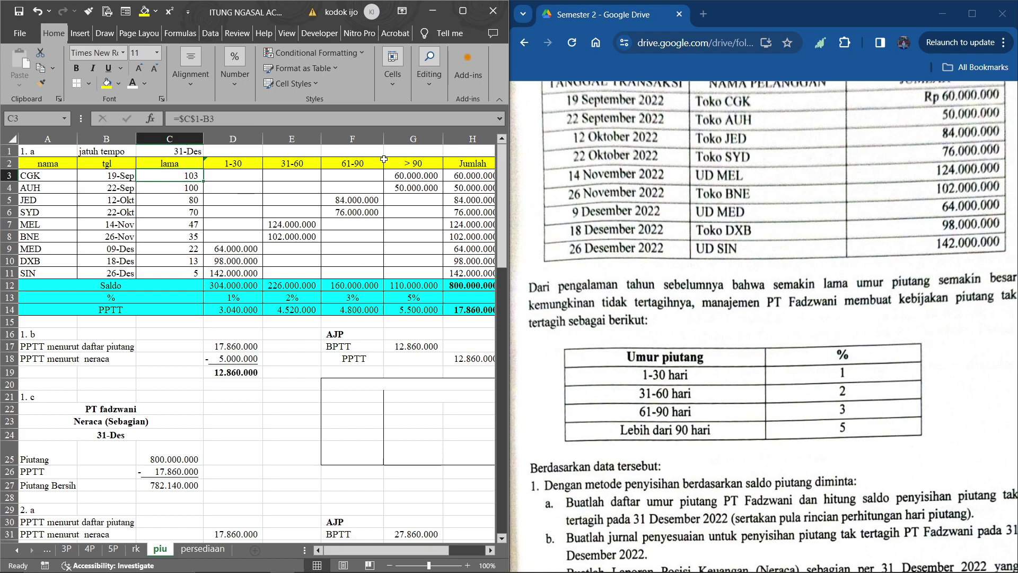
left_click(196, 199)
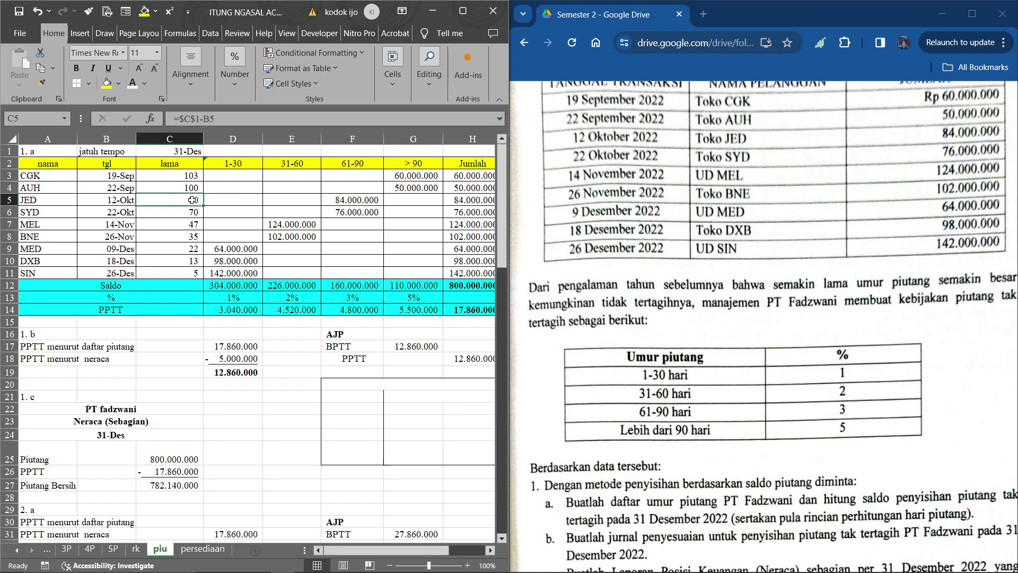
left_click(368, 200)
left_click(190, 236)
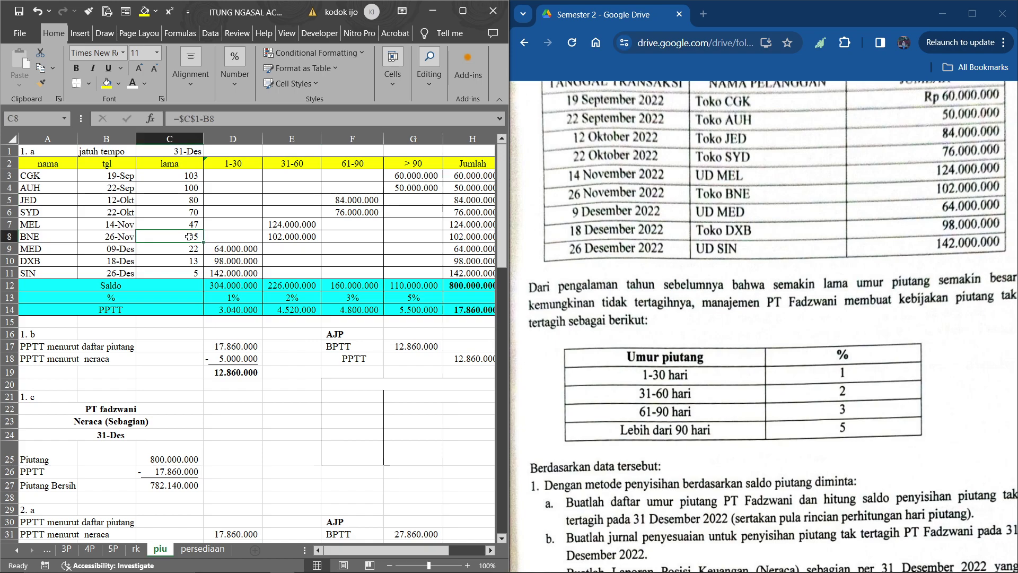
left_click(308, 247)
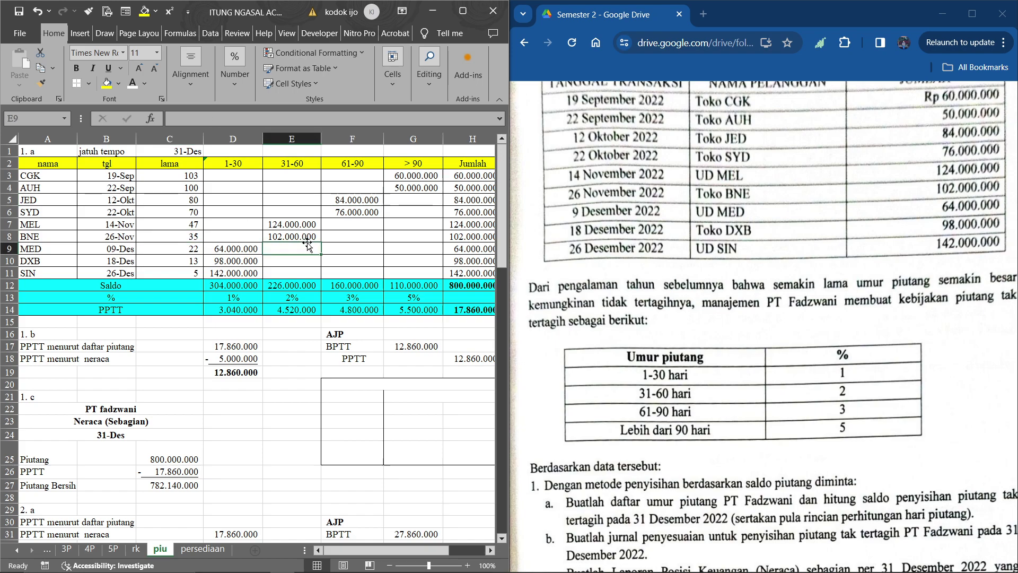
left_click_drag(231, 175, 451, 175)
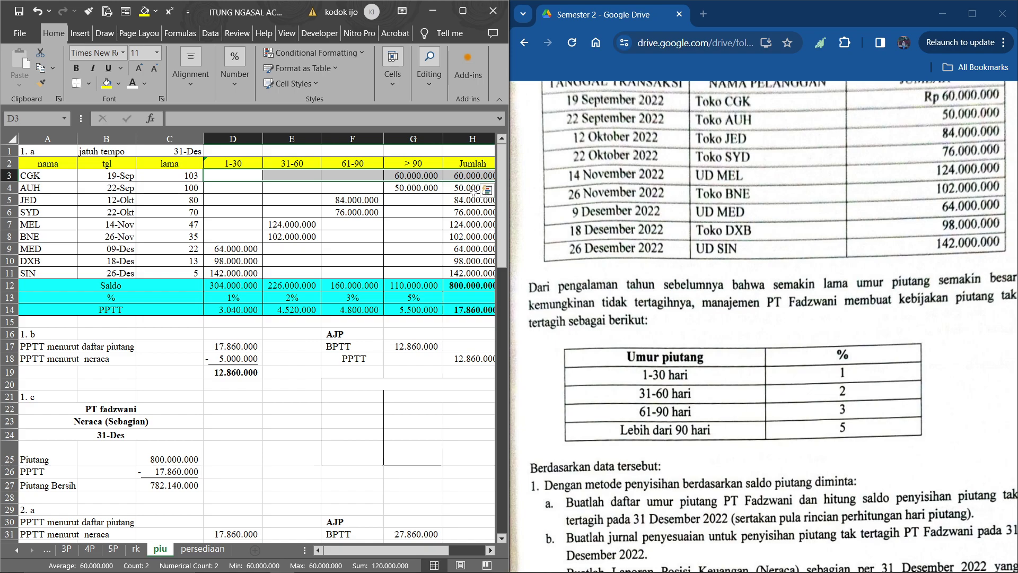
left_click_drag(231, 177, 232, 261)
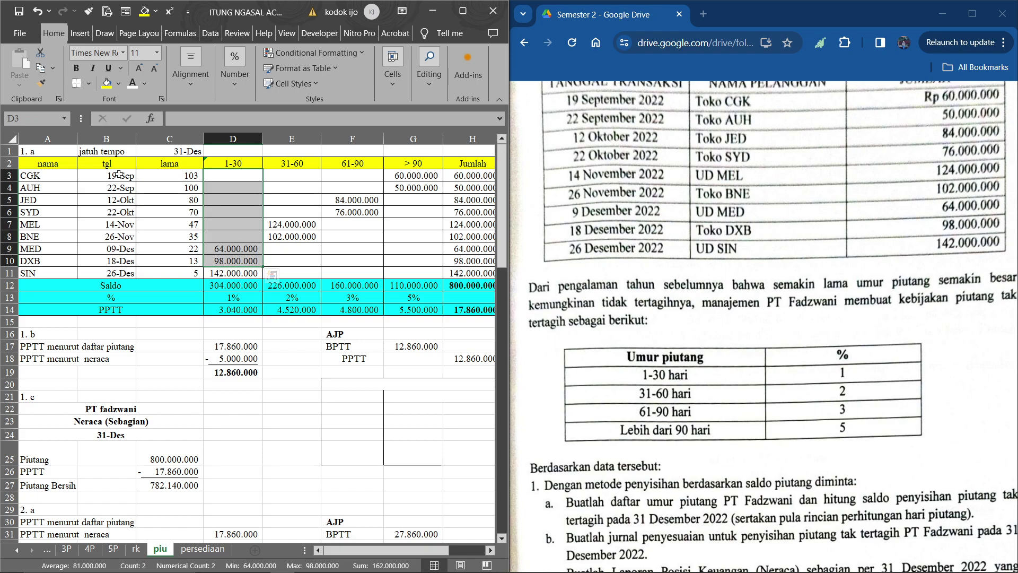
left_click_drag(26, 175, 460, 176)
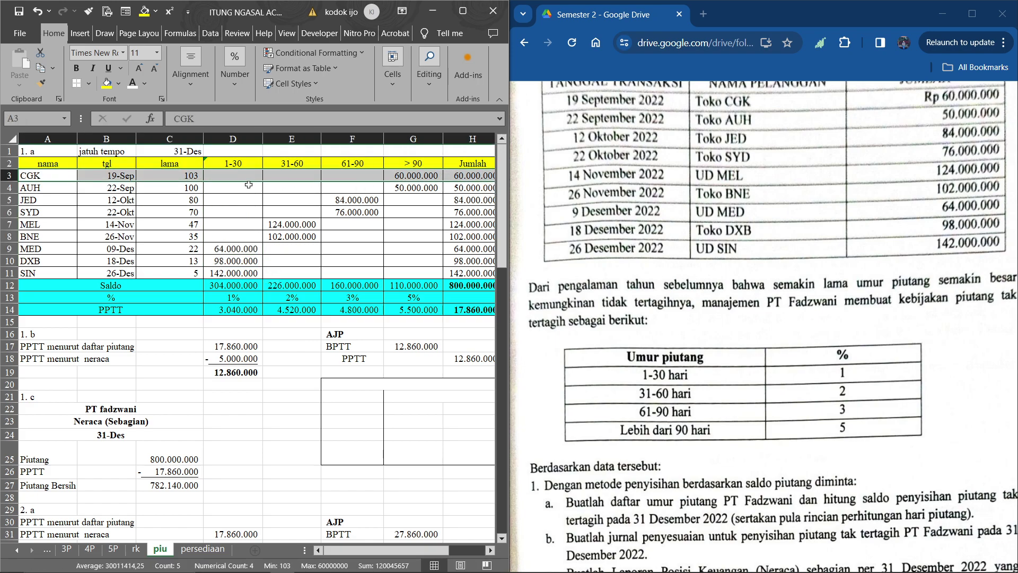
Check the Saldo row totals per age bracket and the Jumlah column against the balances in the case document.
left_click_drag(237, 177, 429, 281)
left_click(227, 285)
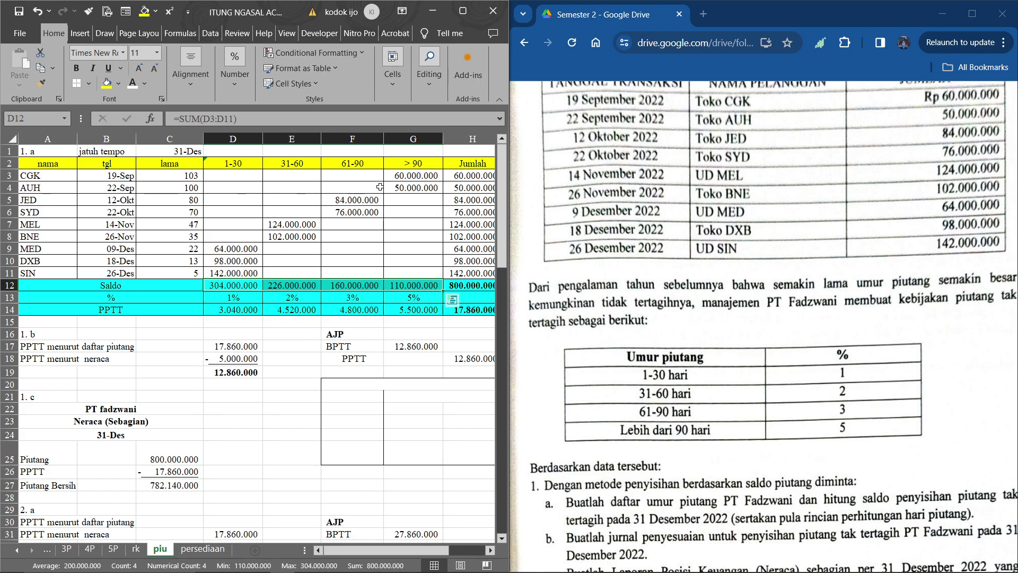
left_click_drag(471, 175, 469, 276)
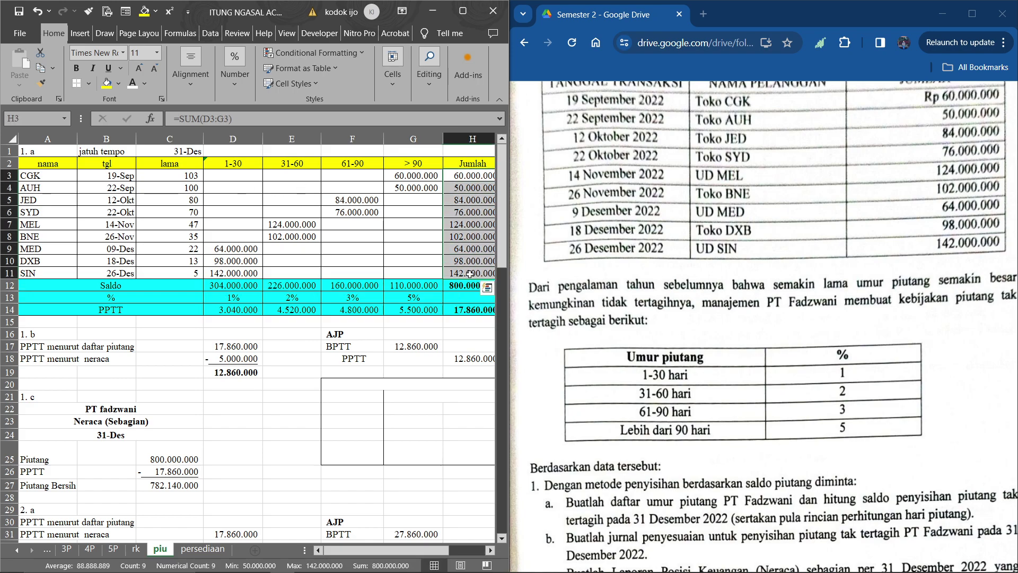
left_click(468, 297)
scroll(691, 293, "up", 4)
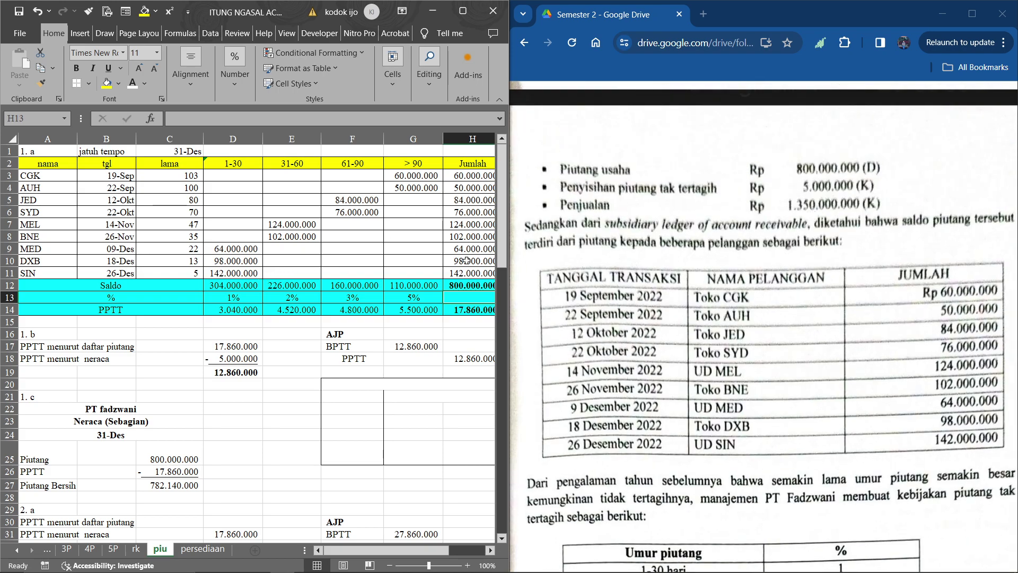
Examine the PPTT formulas in D14:G14 and the total in H14 alongside the case document's percentage table.
scroll(698, 293, "down", 3)
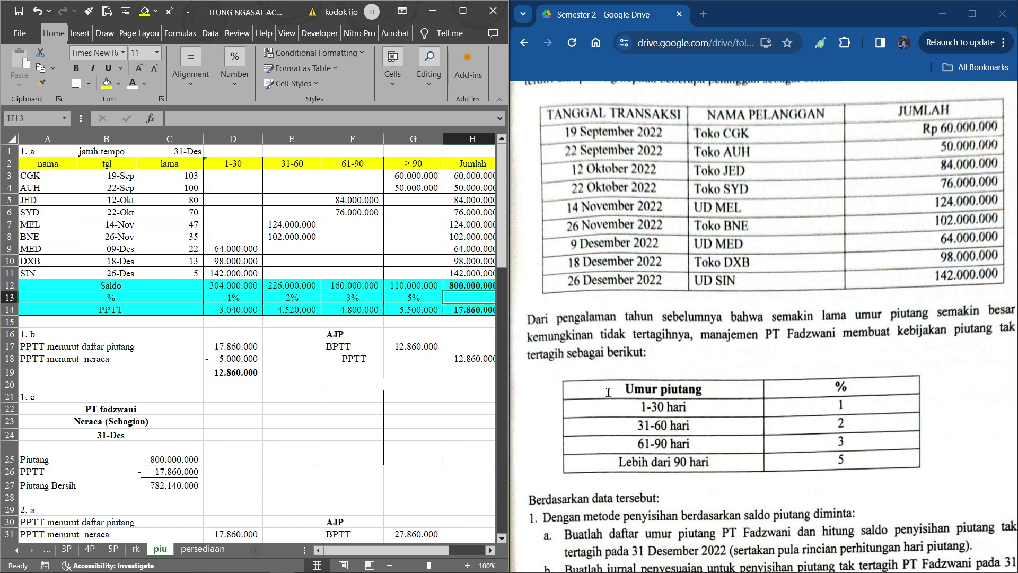
double_click(242, 309)
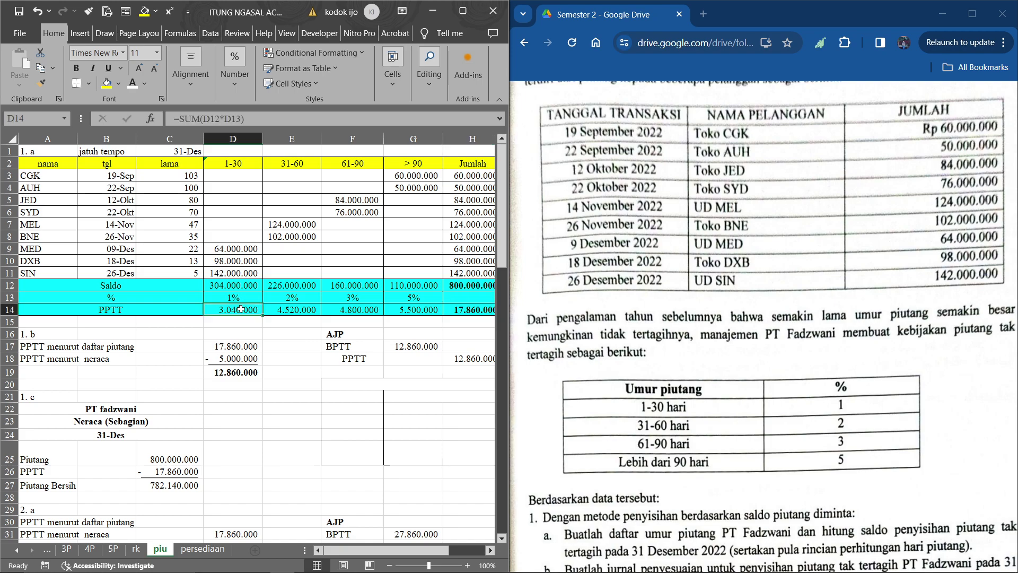
left_click(319, 311)
left_click_drag(244, 307, 403, 309)
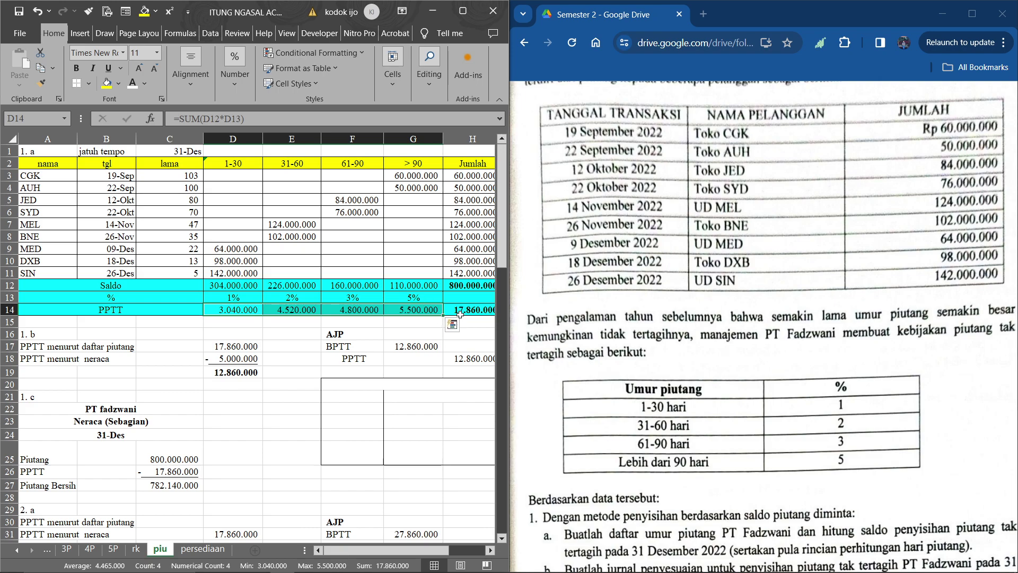
scroll(671, 368, "down", 3)
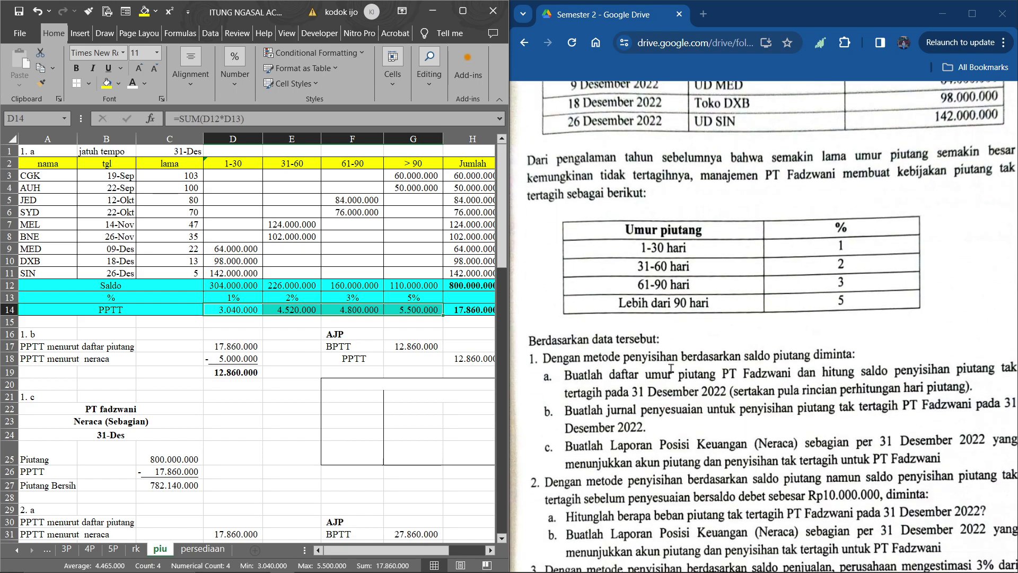
scroll(671, 368, "down", 1)
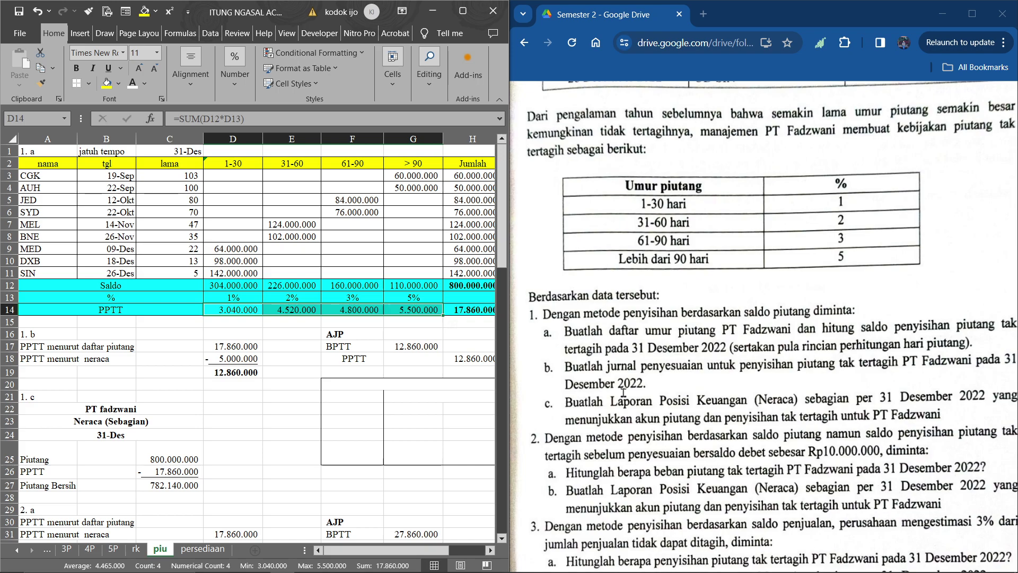
left_click(467, 312)
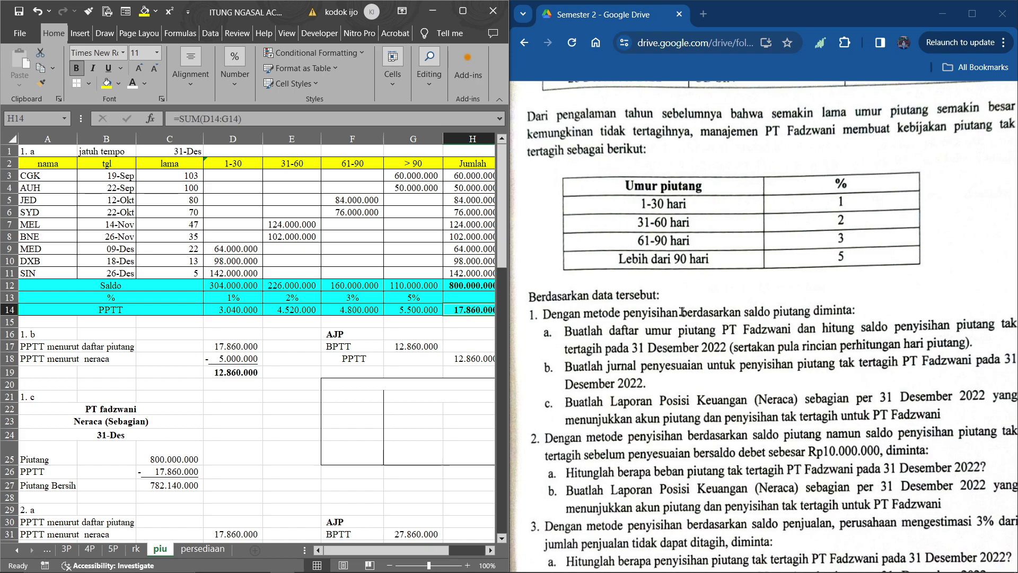
Review the allowance balance and question 1b in the case document, and inspect the adjustment formula in D19.
scroll(682, 311, "up", 2)
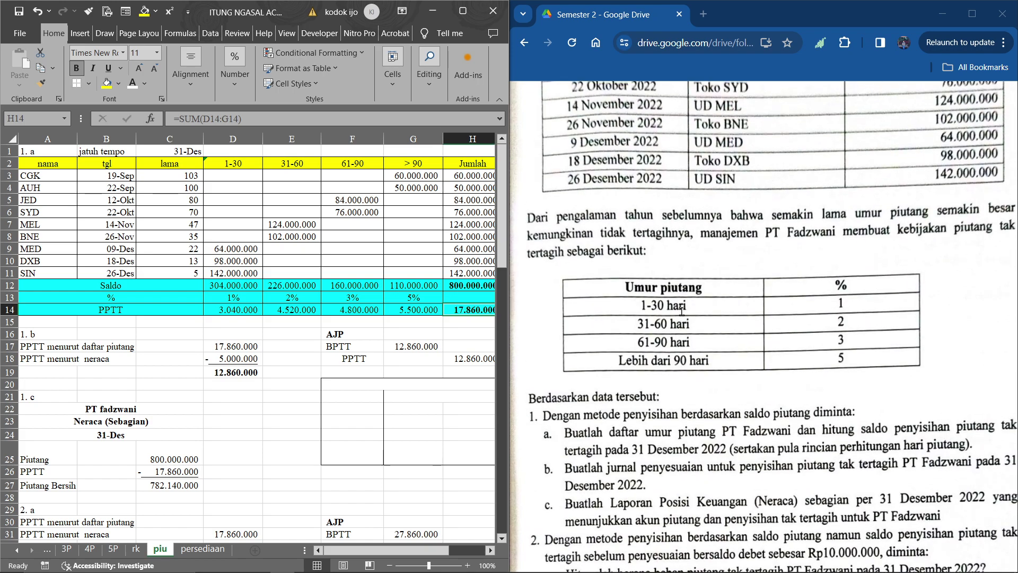
scroll(682, 311, "up", 4)
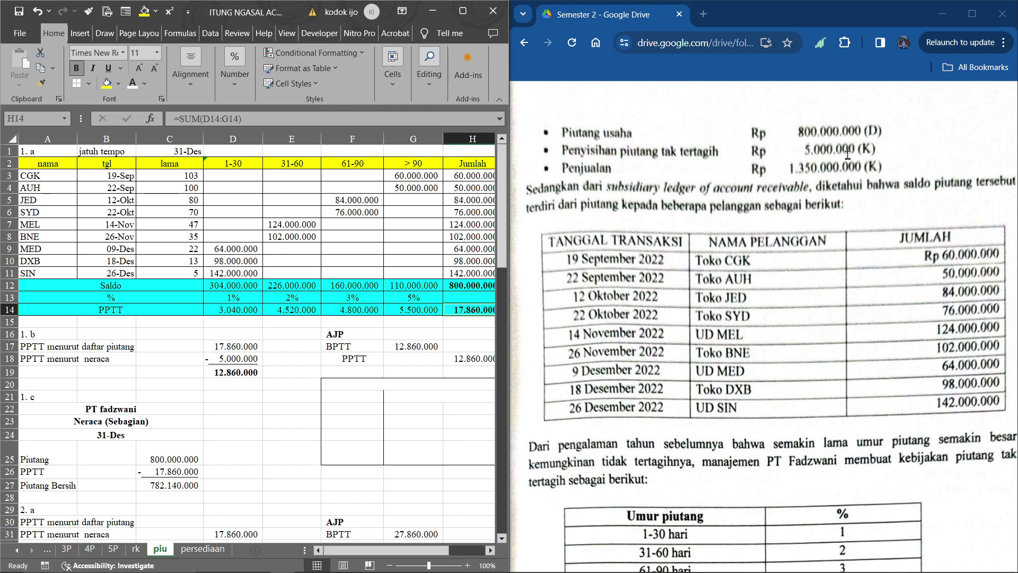
scroll(774, 255, "down", 2)
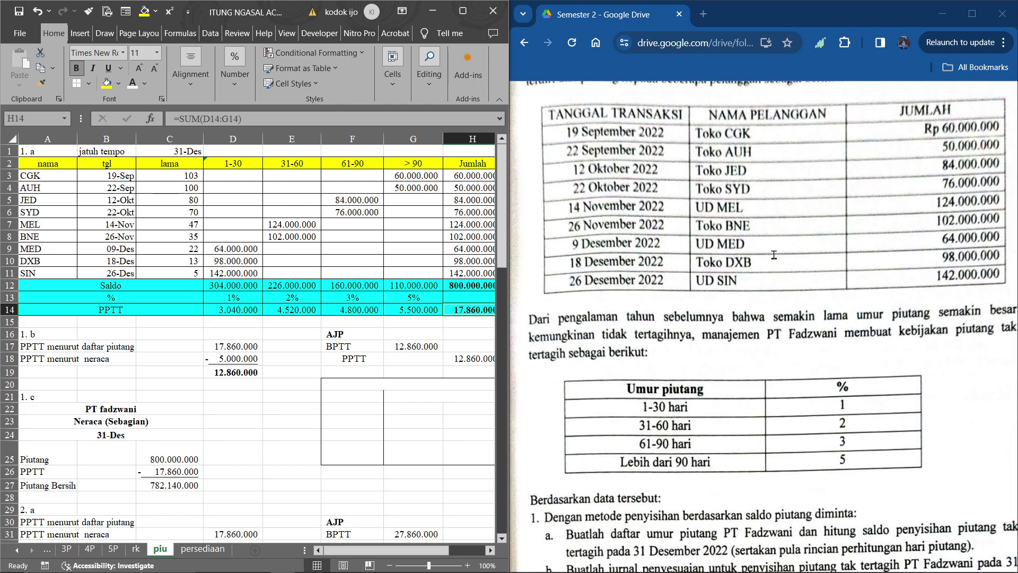
scroll(774, 255, "down", 5)
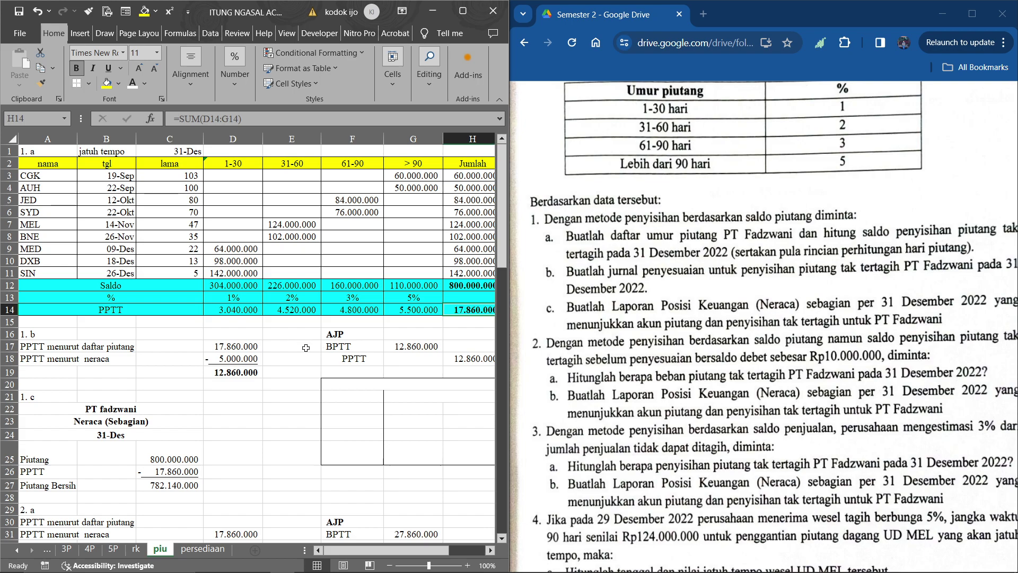
left_click(233, 368)
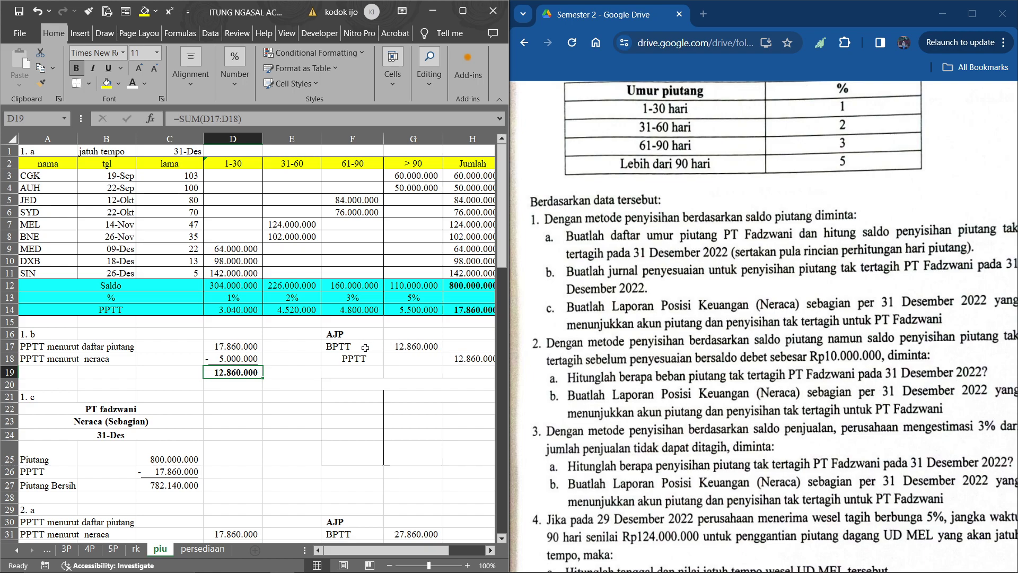
left_click(336, 371)
type("beban piutang tak tertag")
key("Escape")
Inspect cell G23 in the T-account beneath the AJP entry and the PPTT total in H14.
left_click(404, 419)
scroll(404, 418, "right", 2)
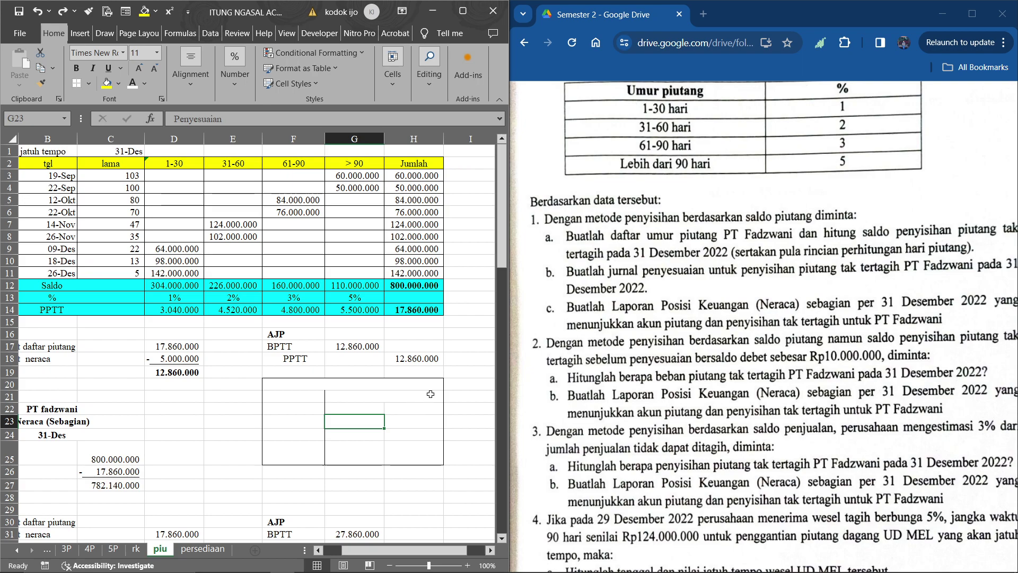
left_click(419, 309)
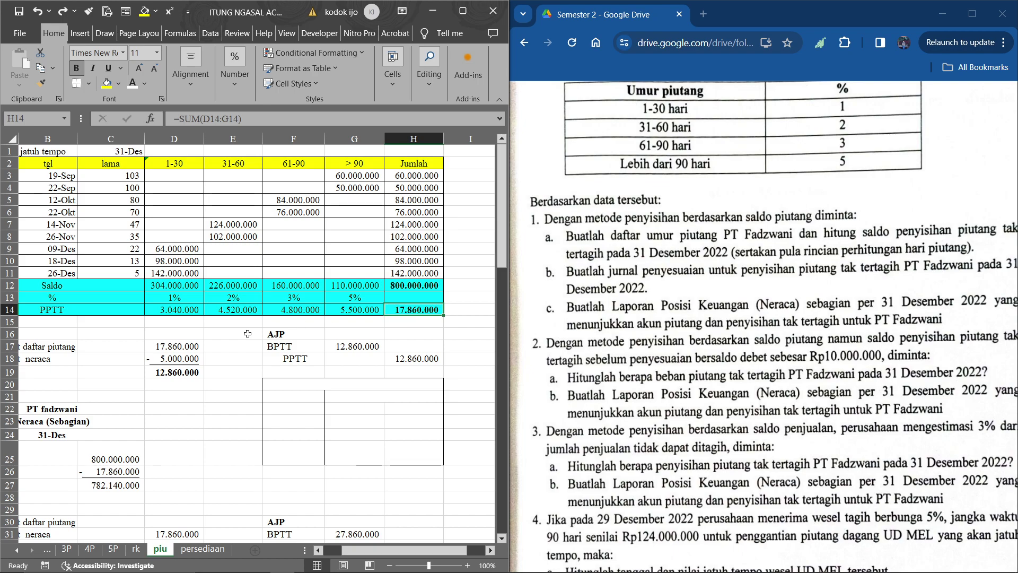
Set the font colour of the PPTT T-account in F20:H26 to black.
scroll(724, 230, "up", 8)
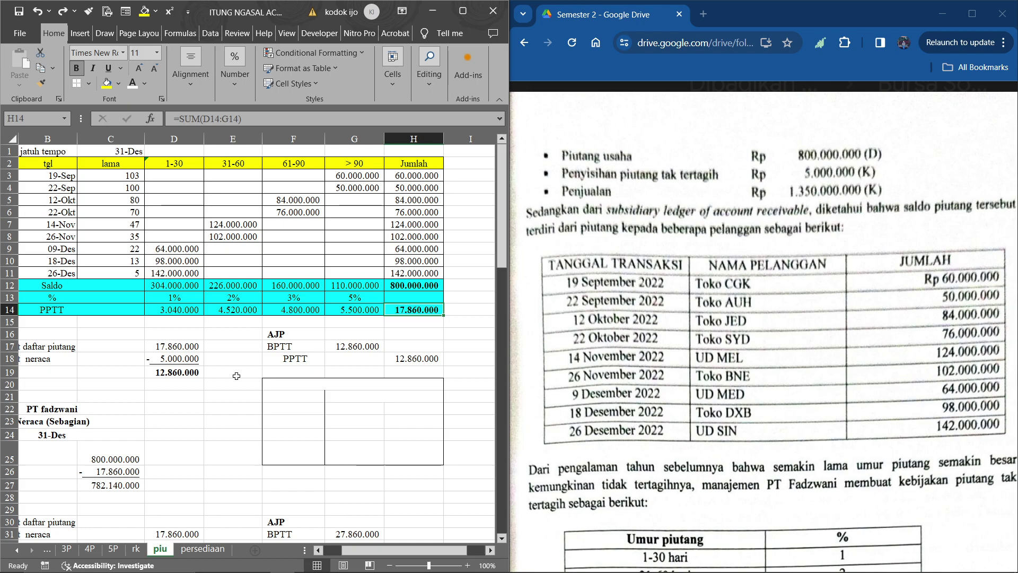
left_click_drag(269, 383, 418, 473)
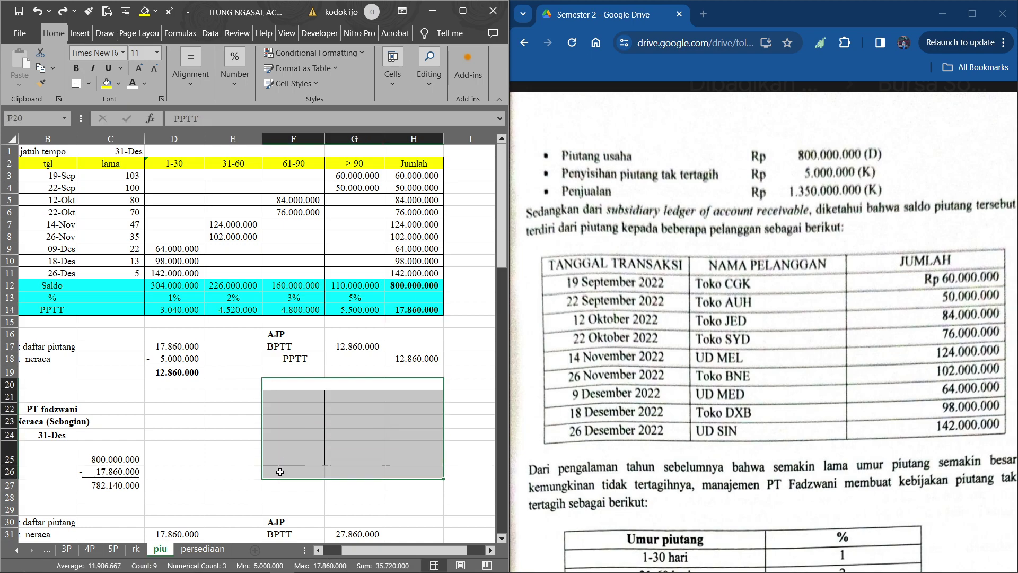
left_click(144, 83)
left_click(144, 100)
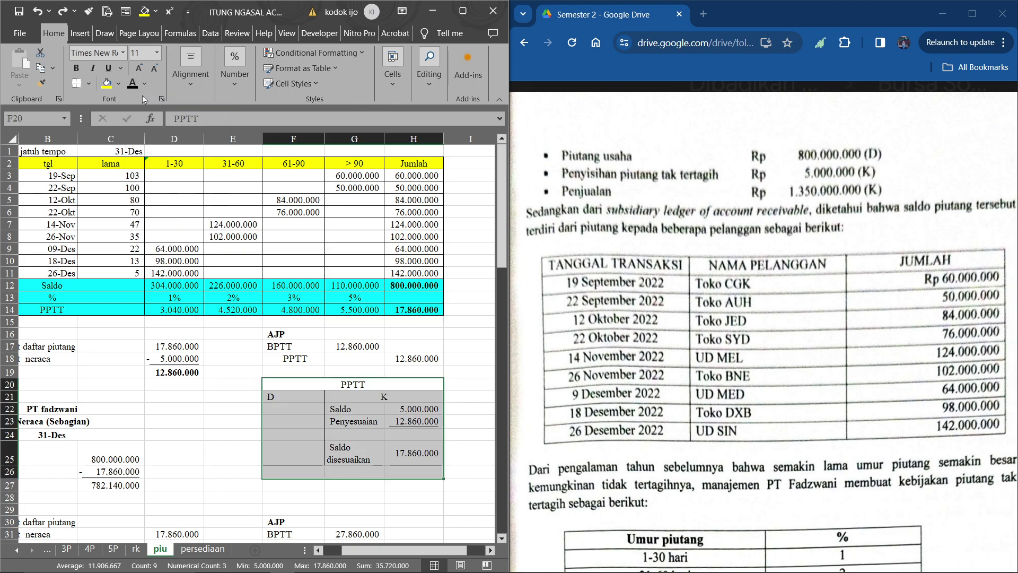
left_click(345, 393)
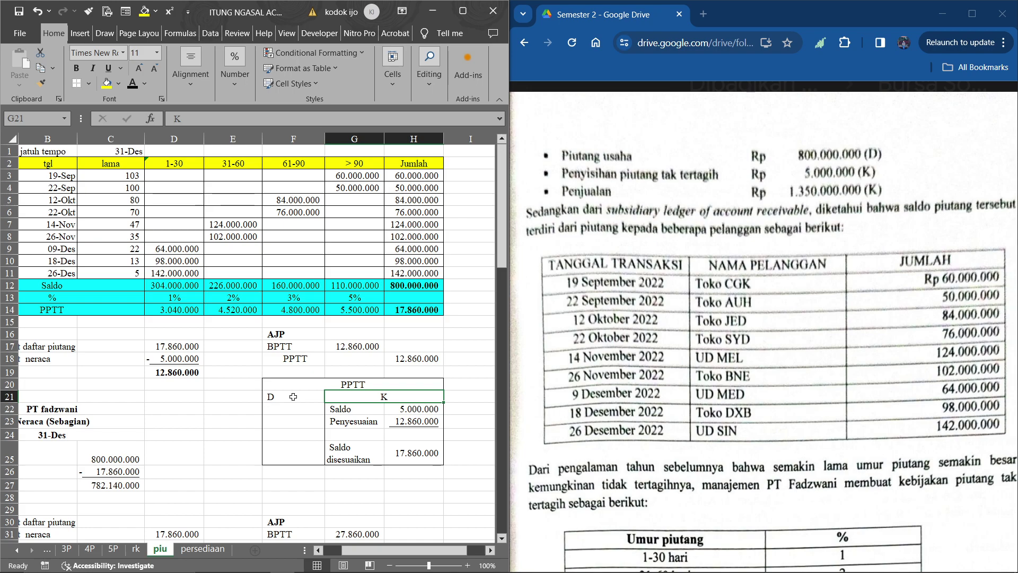
Inspect the Saldo label in G22 and the Penyesuaian amount in H23 of the first PPTT T-account.
left_click(359, 406)
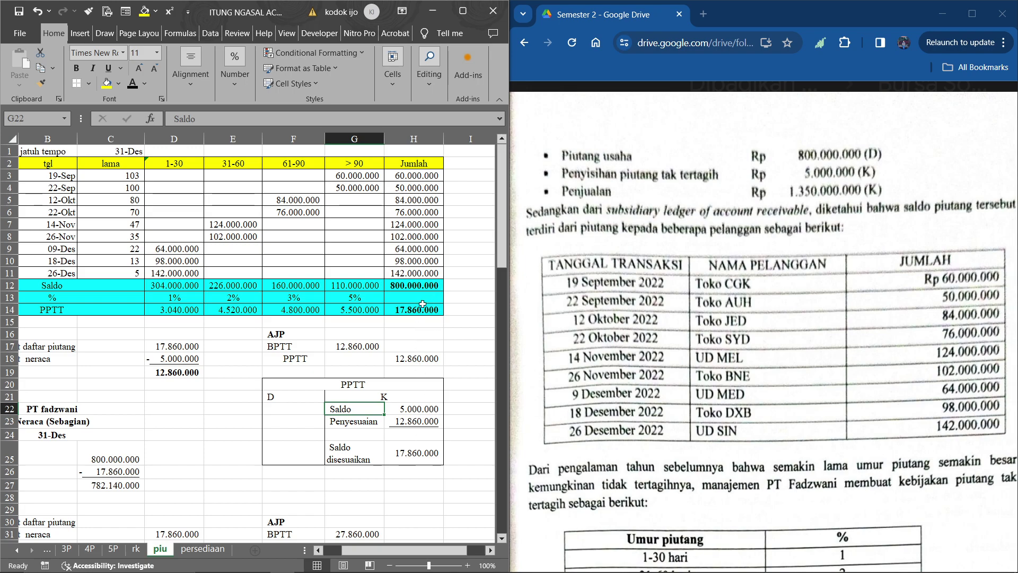
left_click(400, 424)
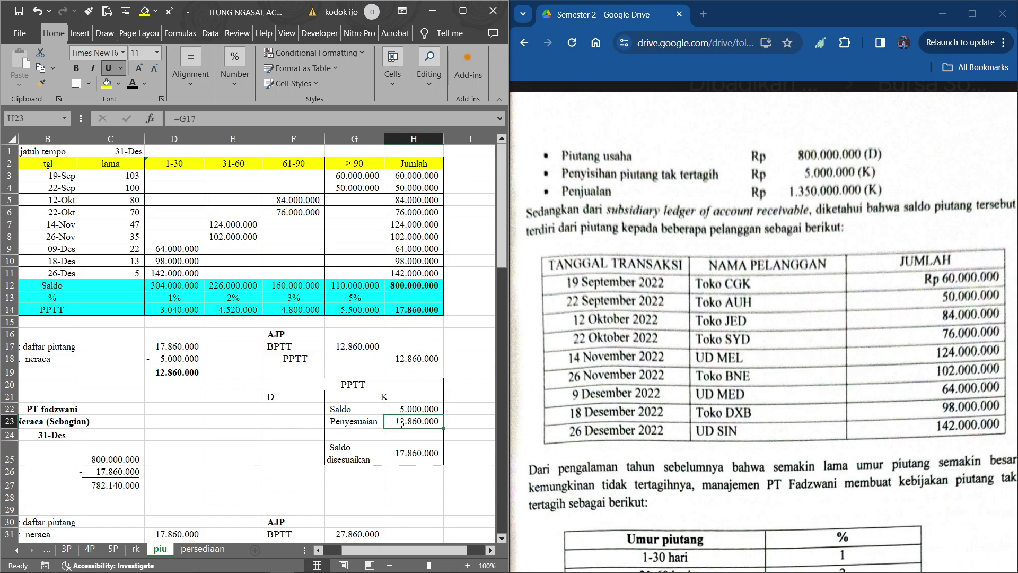
type("=")
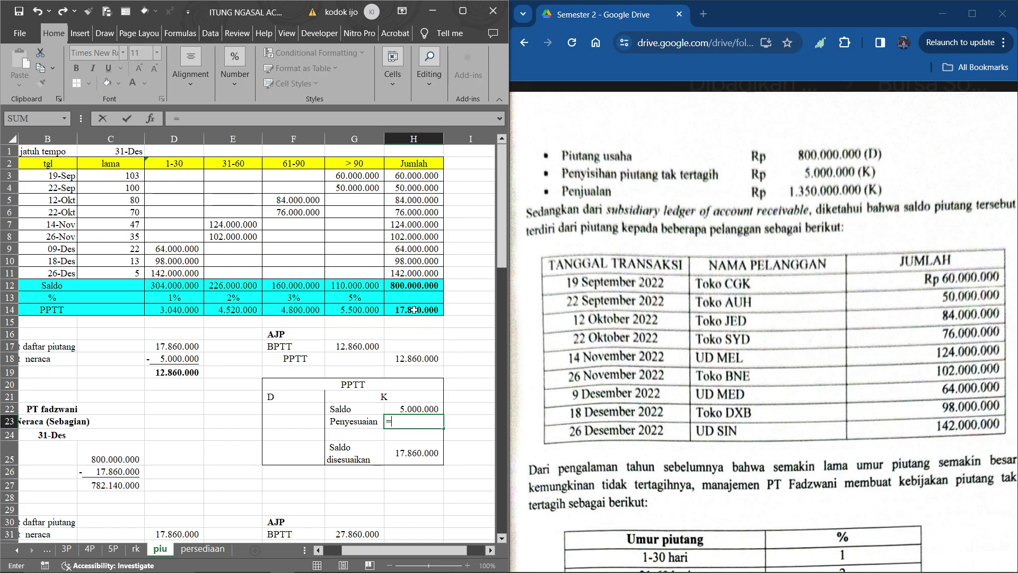
key("Escape")
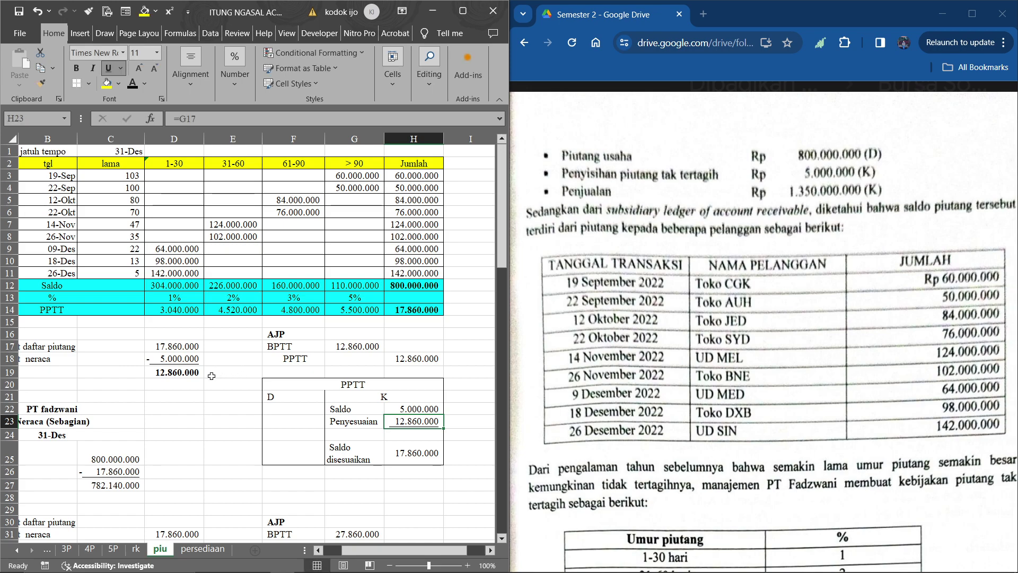
Try to replace the adjustment formula in D19 with a SUM that subtracts D18 from D17, and undo it.
left_click(175, 359)
left_click(172, 372)
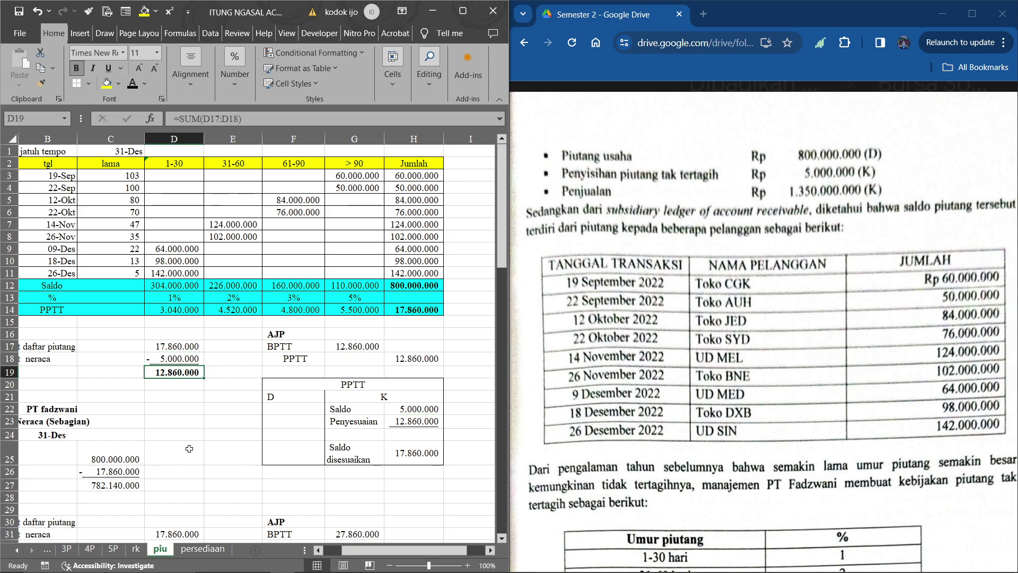
type("=sum(")
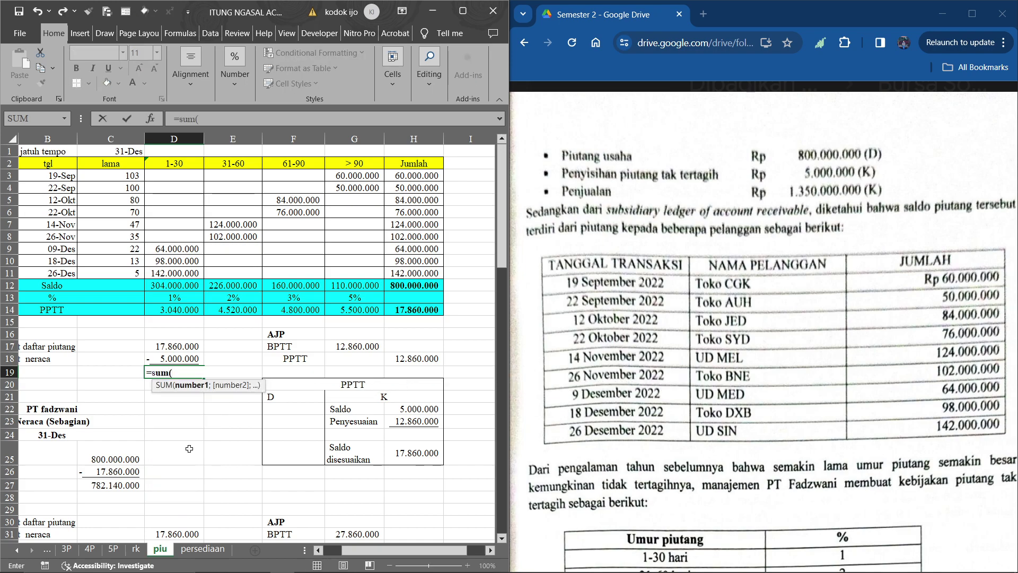
key("Up")
key("Up")
type("-")
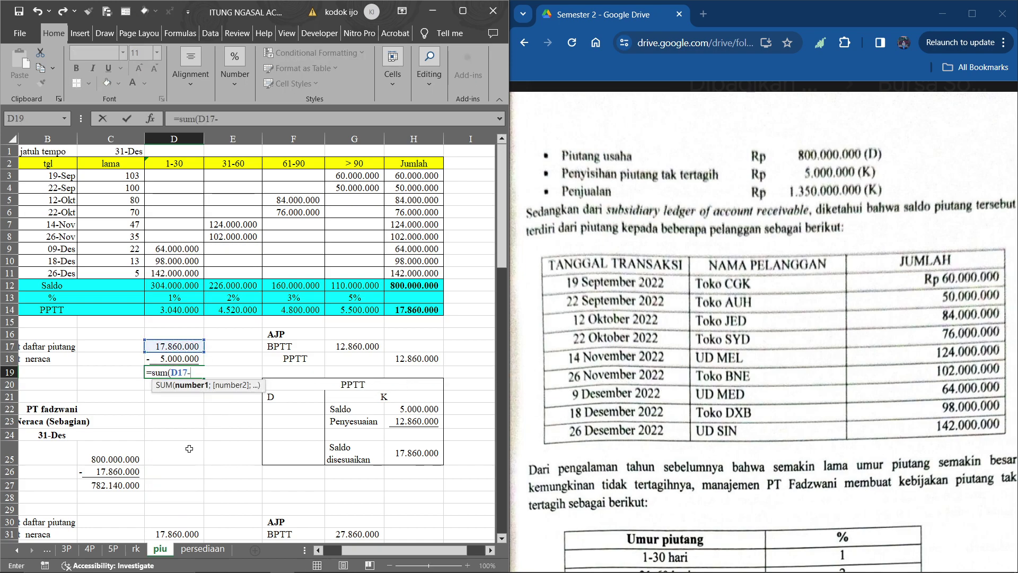
left_click(181, 359)
key("Return")
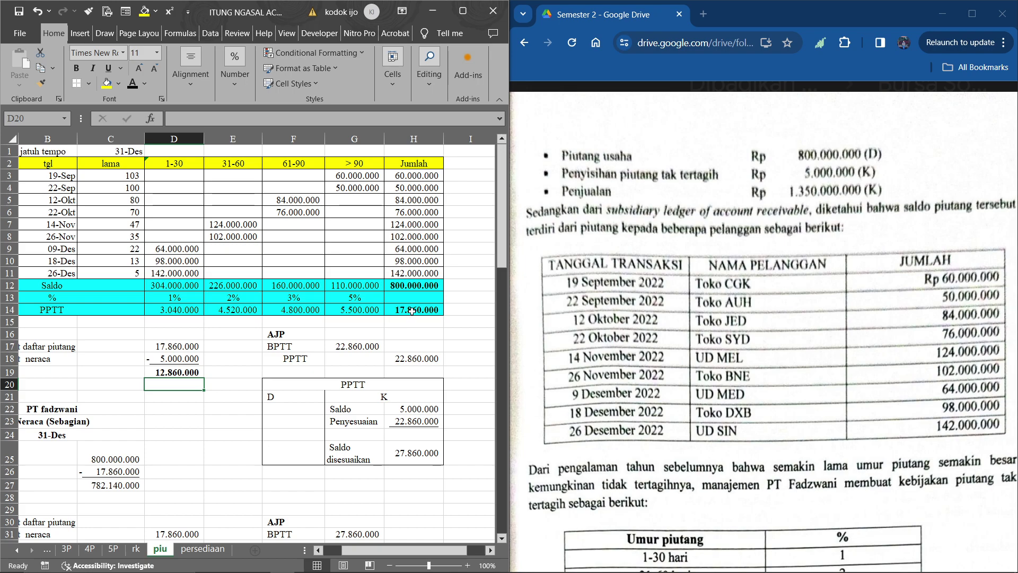
key("ctrl+z")
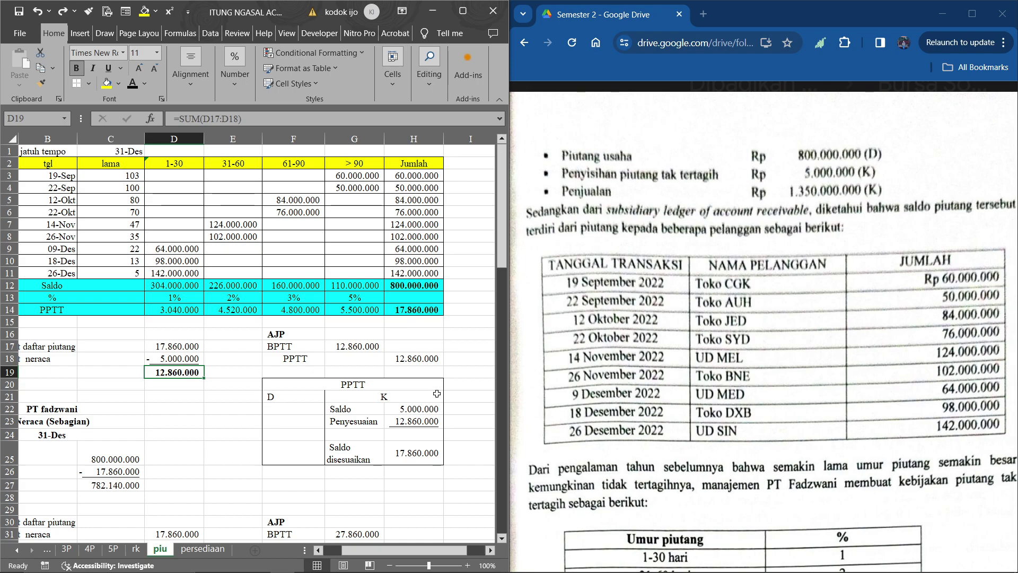
Compare the adjusted balance in H25 with the PPTT total in H14, and review question 1c in the case document.
left_click(416, 440)
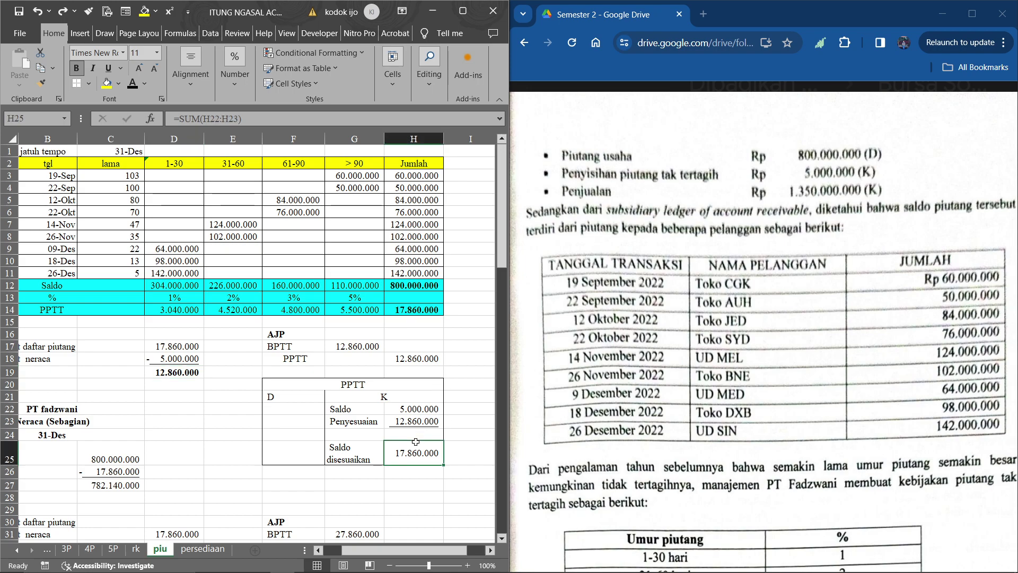
left_click(412, 309, "ctrl")
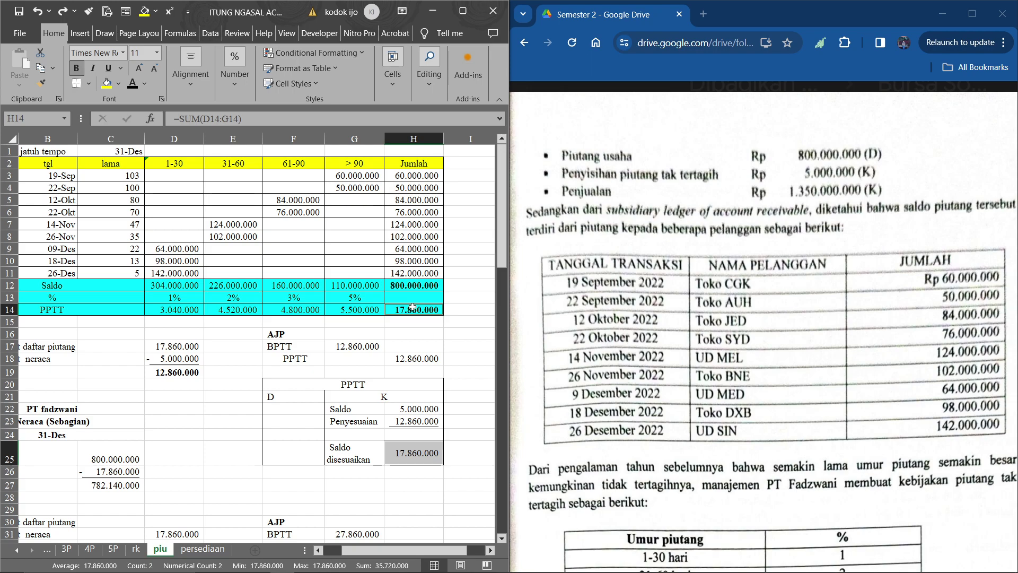
scroll(412, 309, "down", 2)
scroll(371, 318, "left", 1)
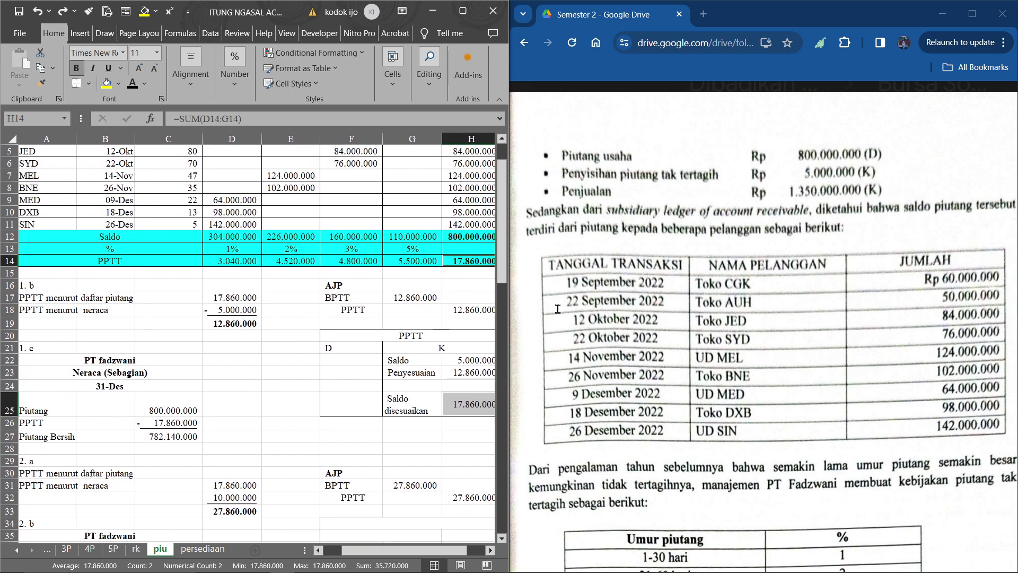
scroll(849, 354, "down", 6)
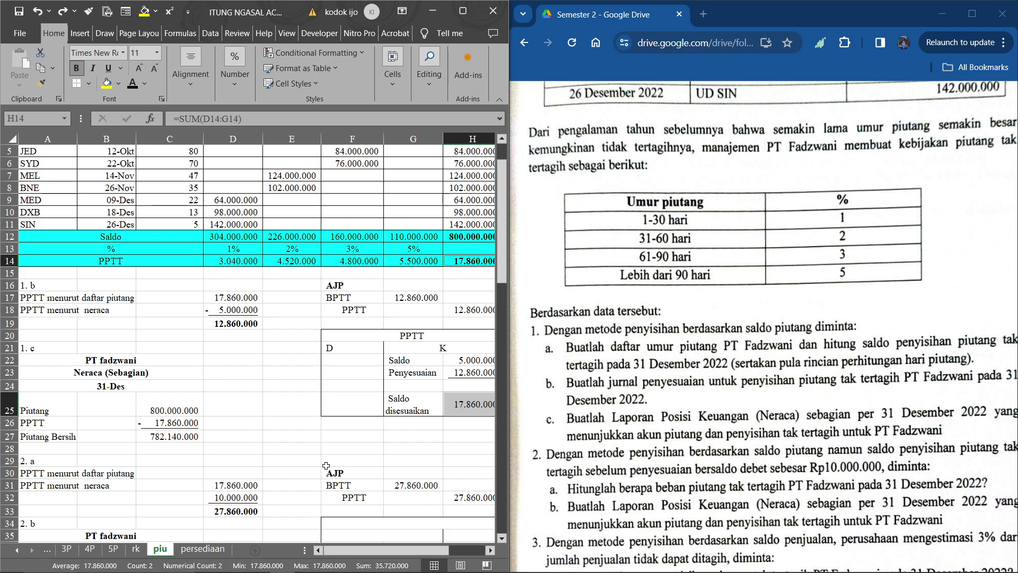
left_click(294, 448)
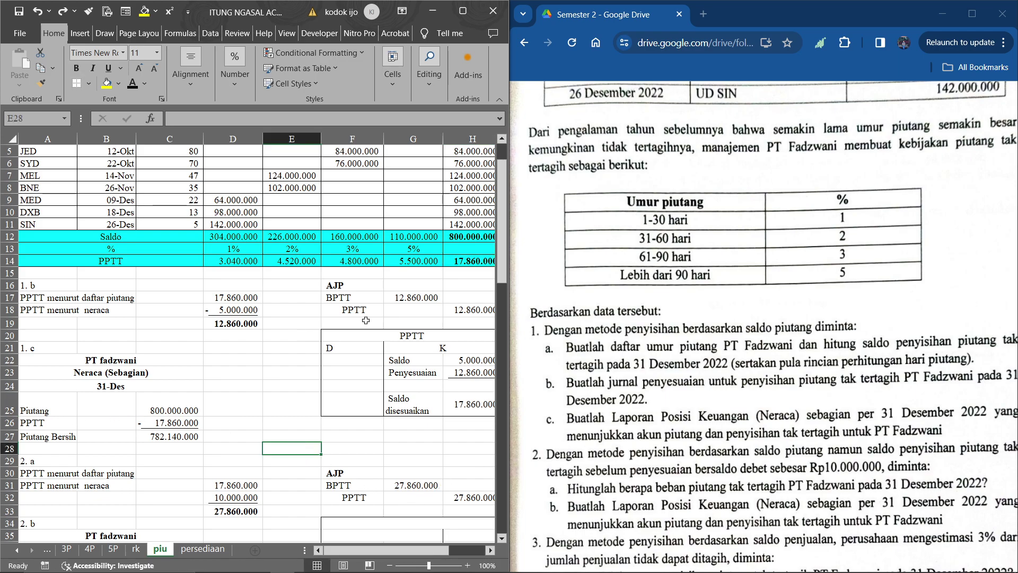
Check the receivable and allowance figures of the partial balance sheet against the case document's account balances and the PPTT total in H14.
scroll(670, 286, "up", 5)
scroll(671, 285, "up", 3)
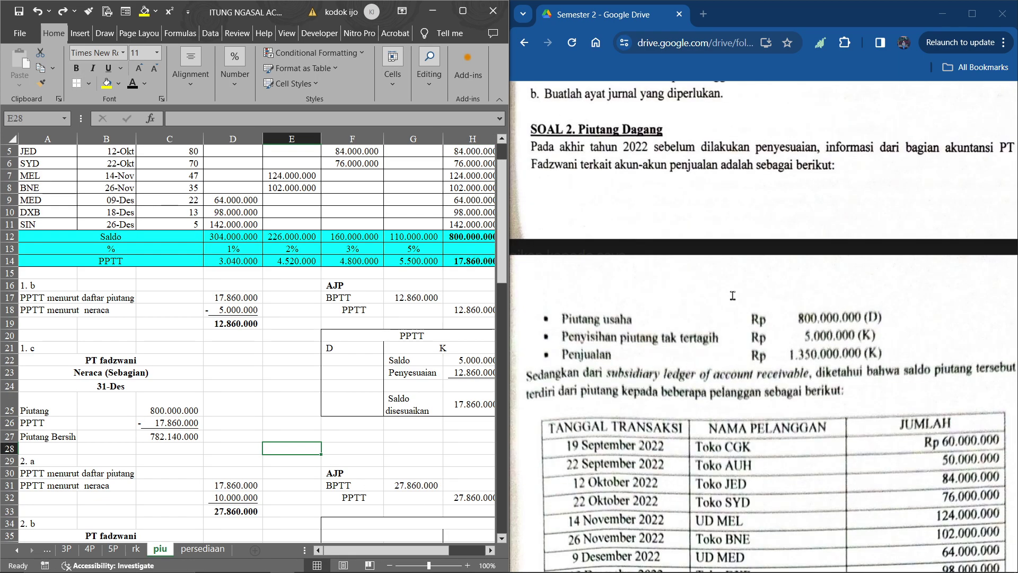
scroll(714, 321, "down", 3)
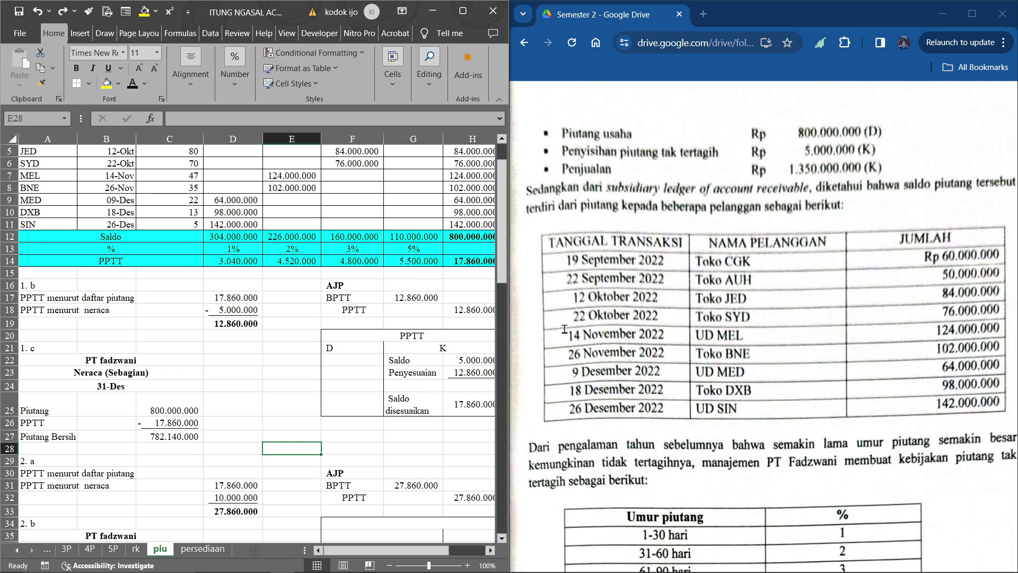
scroll(366, 387, "right", 1)
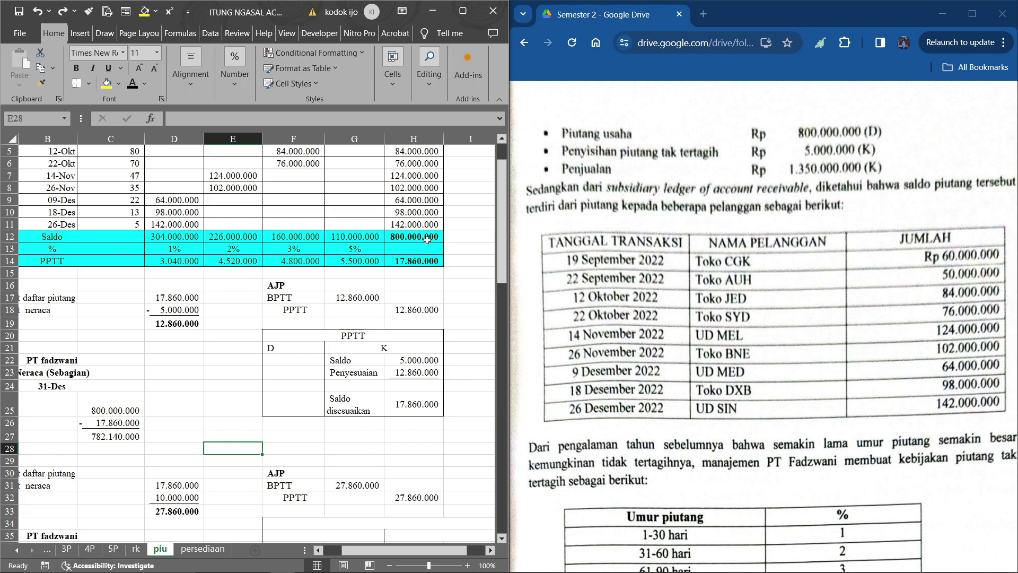
left_click(421, 261)
scroll(387, 316, "left", 1)
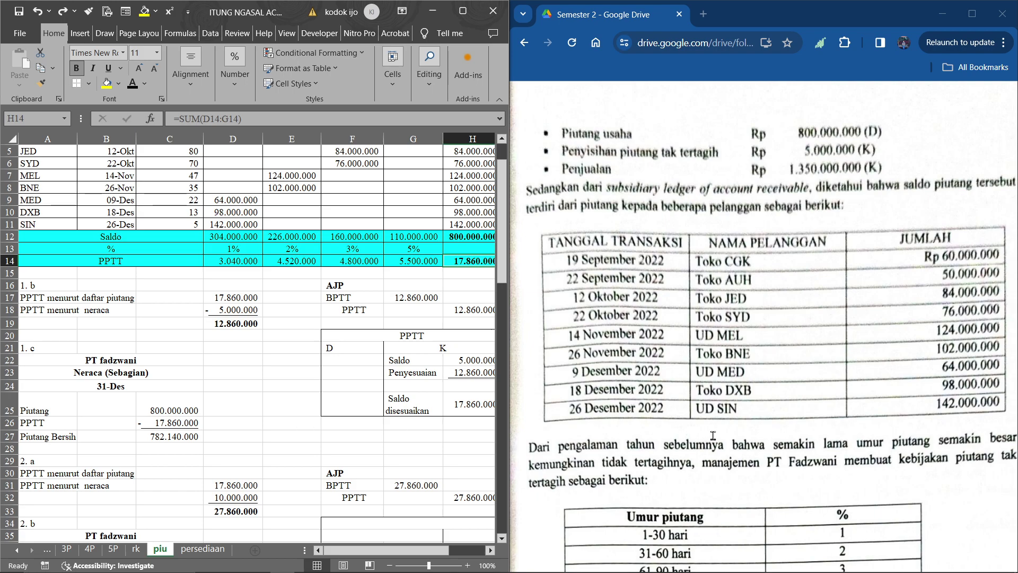
Read question 2 in the case document and compare its debit allowance balance with the credit balance in the original data.
scroll(712, 435, "down", 5)
scroll(713, 435, "down", 3)
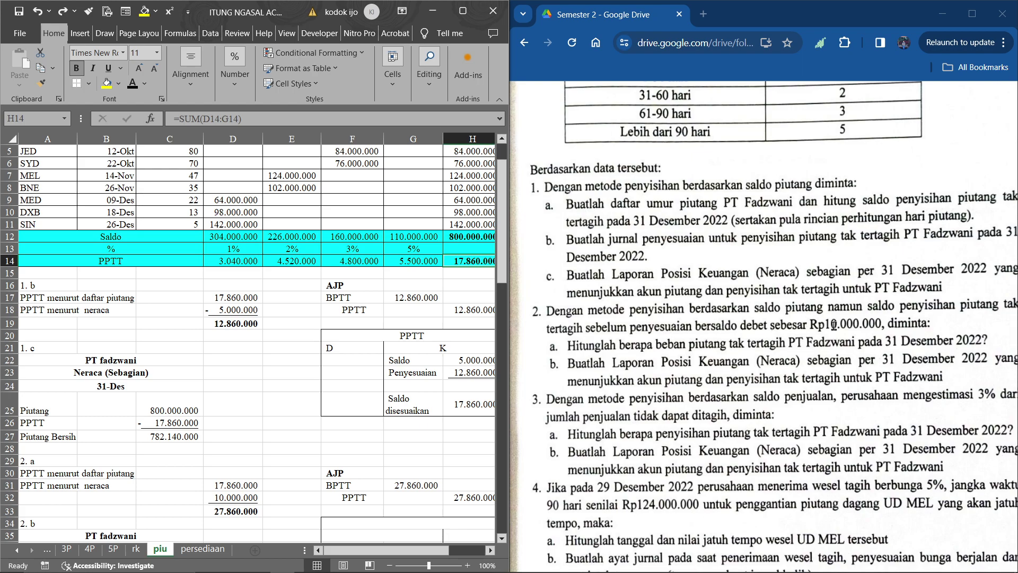
scroll(836, 328, "up", 10)
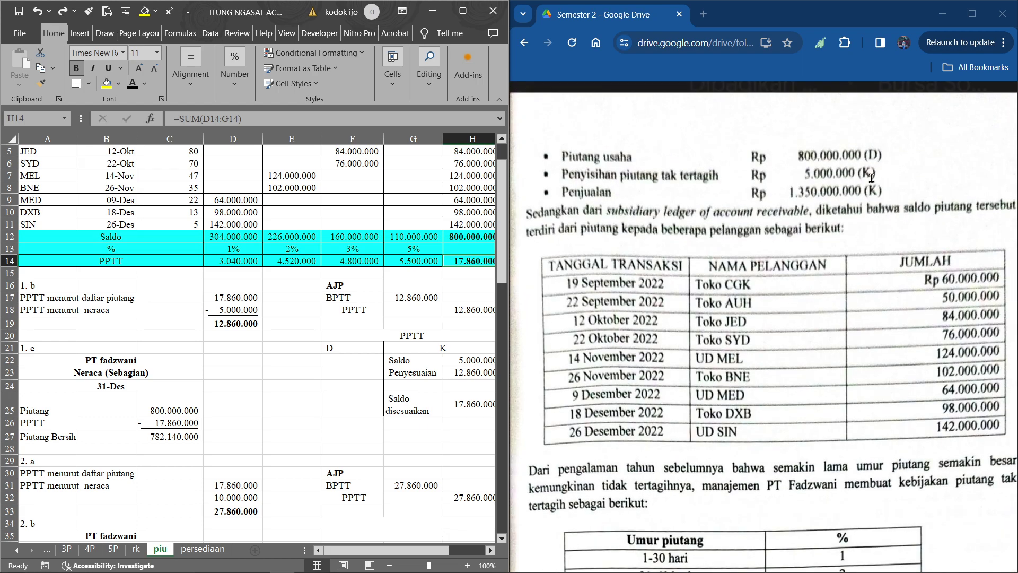
scroll(871, 178, "down", 10)
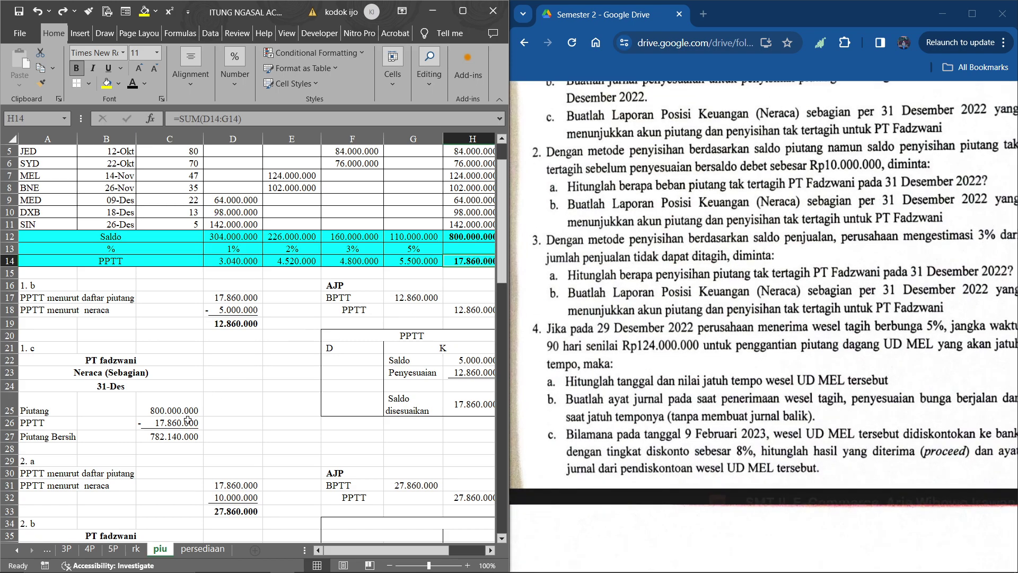
Delete the empty cell D30 in section 2.a with the cells below shifted up, and check the amounts in D30 and D31.
scroll(188, 420, "down", 3)
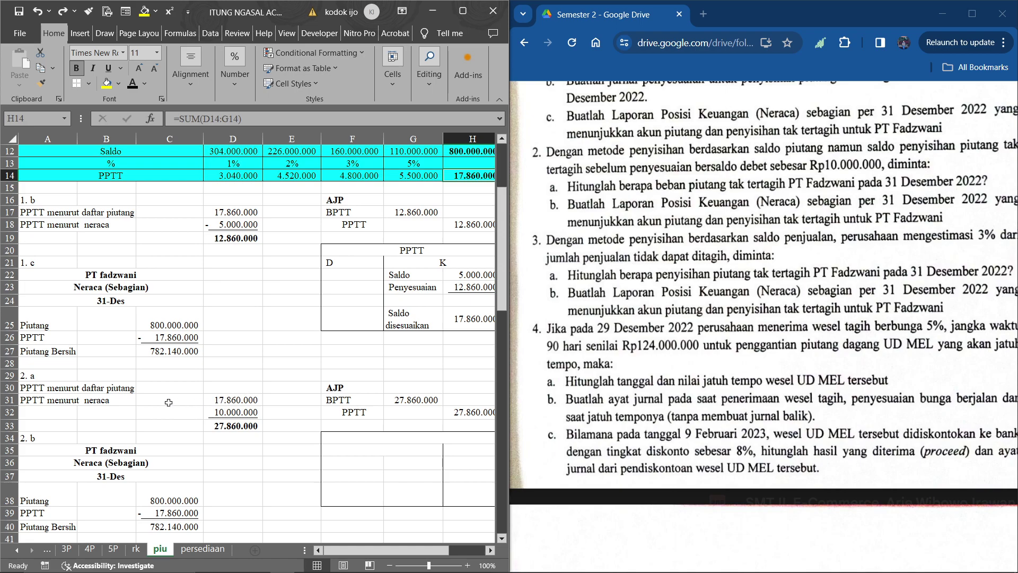
left_click(236, 388)
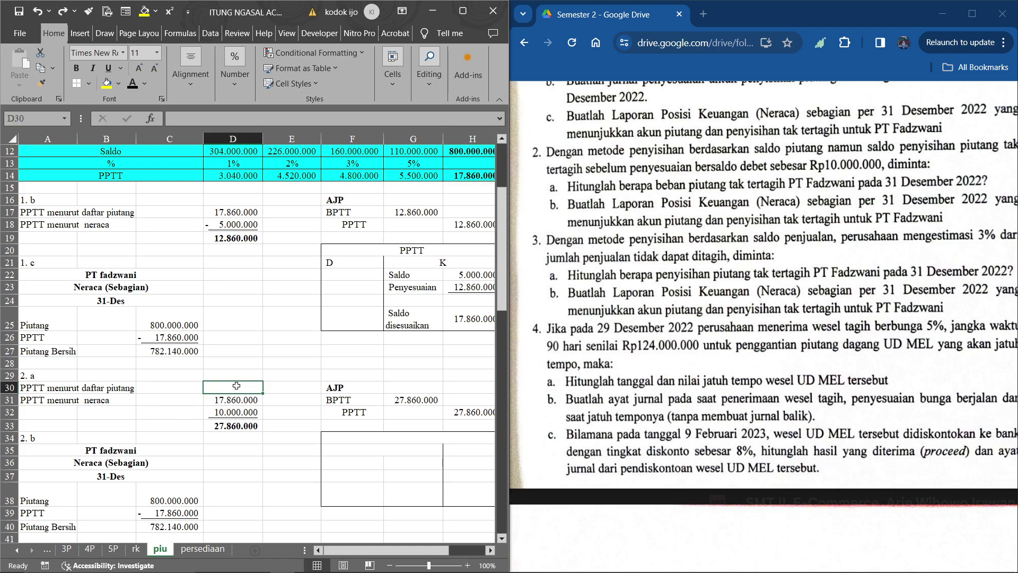
right_click(237, 388)
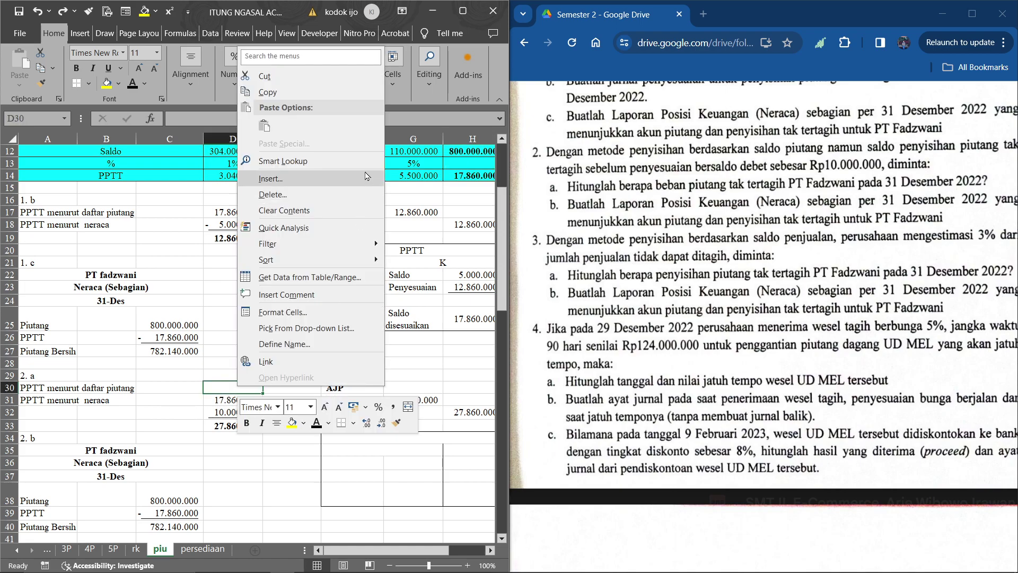
left_click(287, 195)
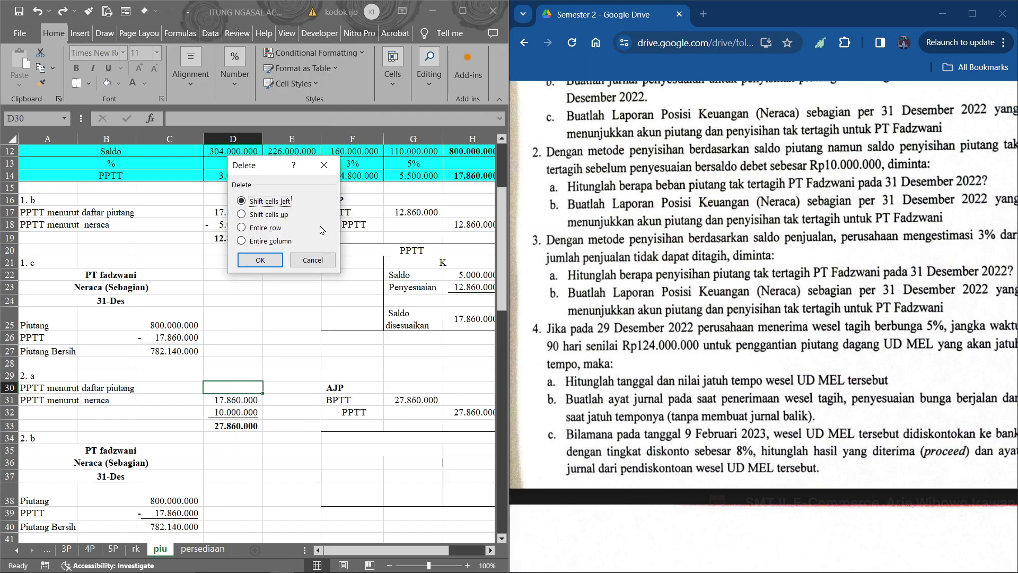
key("Down")
key("Return")
left_click(277, 457)
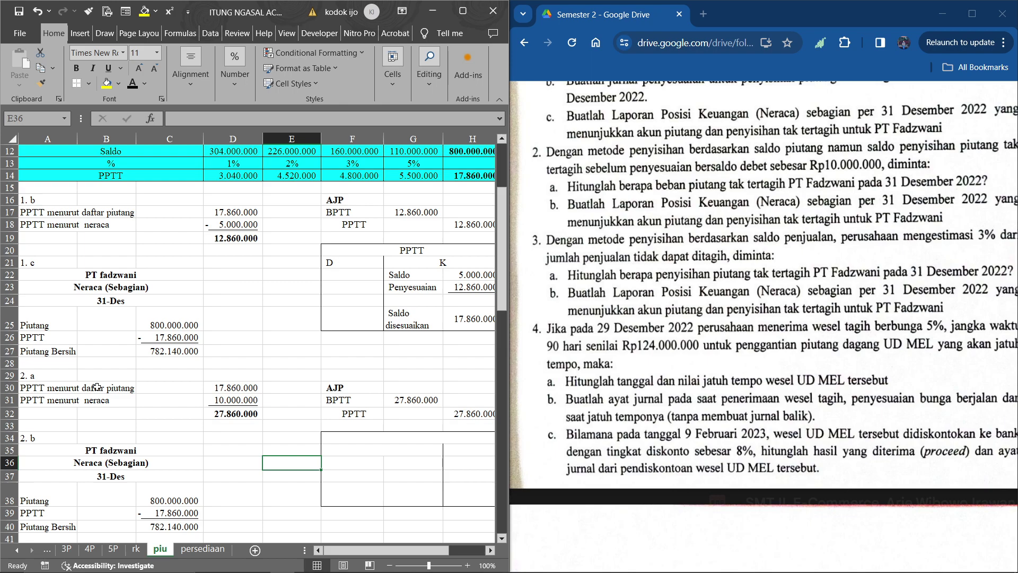
left_click(234, 389)
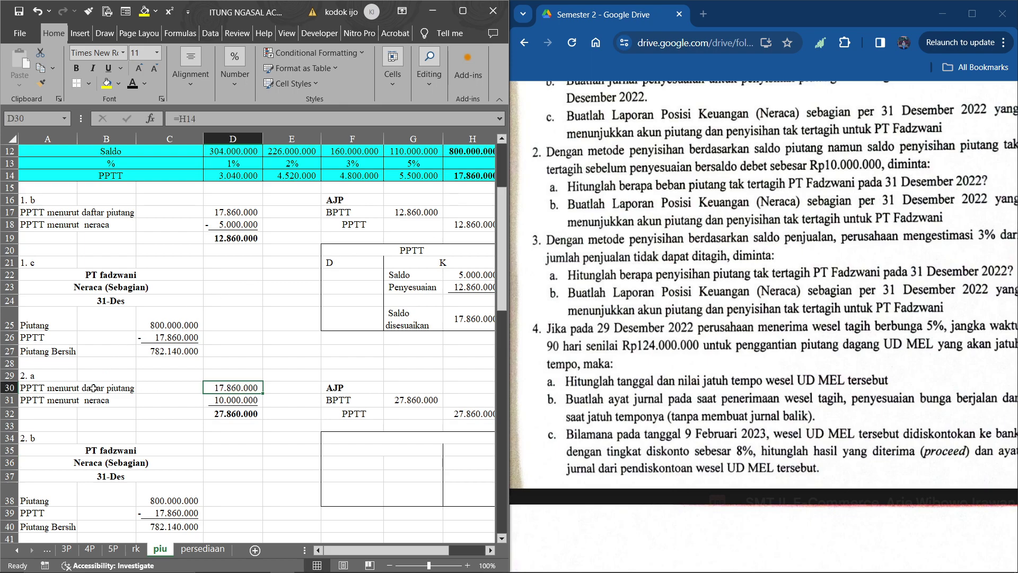
left_click(227, 400)
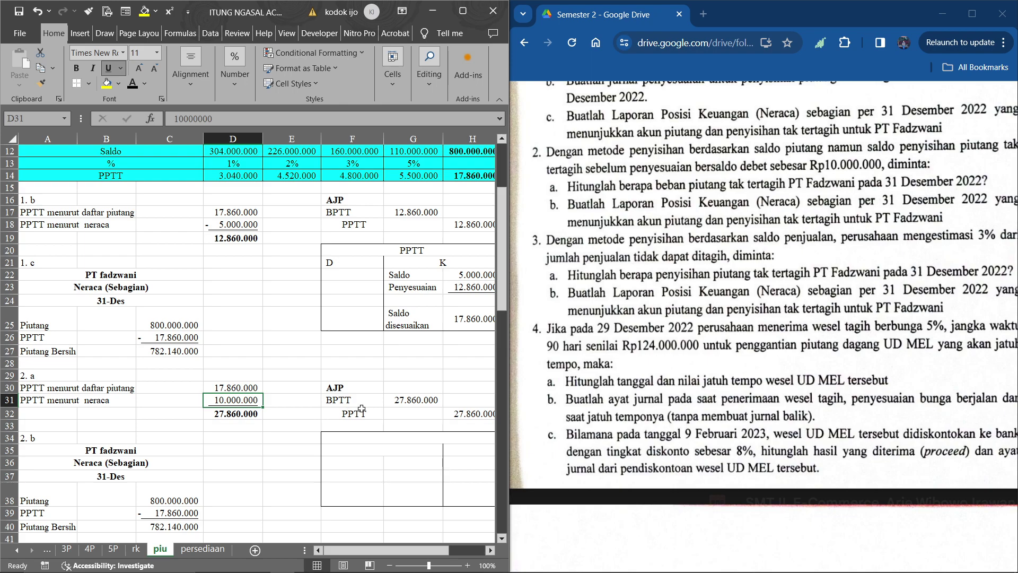
Set the font colour of section 2's PPTT T-account in F34:I38 to black.
scroll(361, 408, "right", 2)
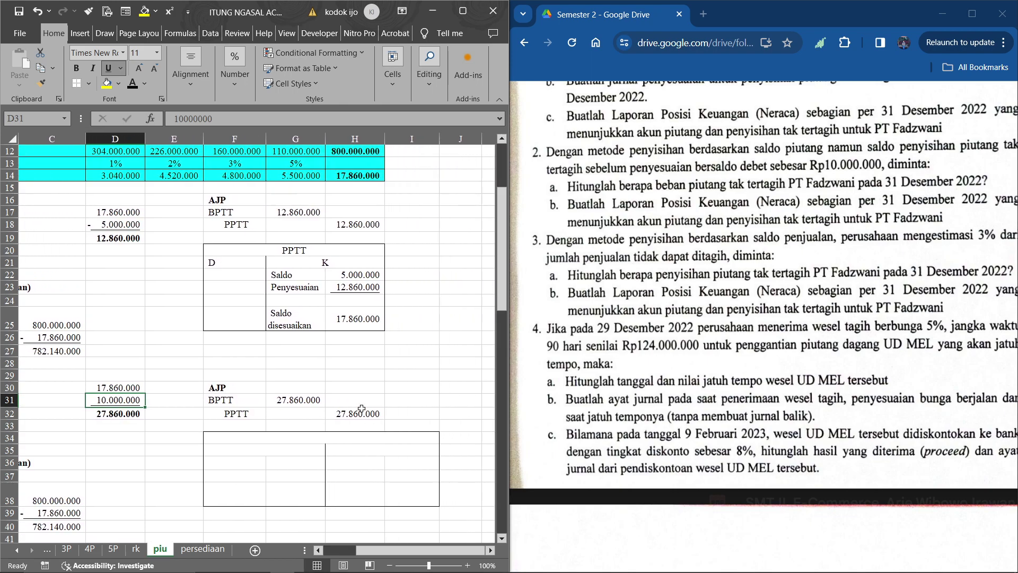
left_click_drag(227, 435, 419, 501)
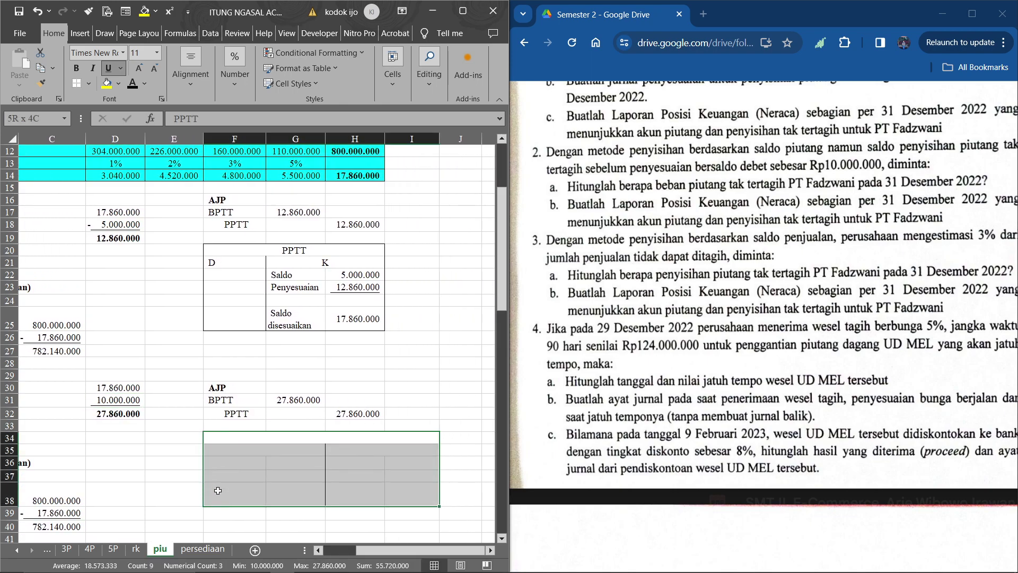
left_click(133, 83)
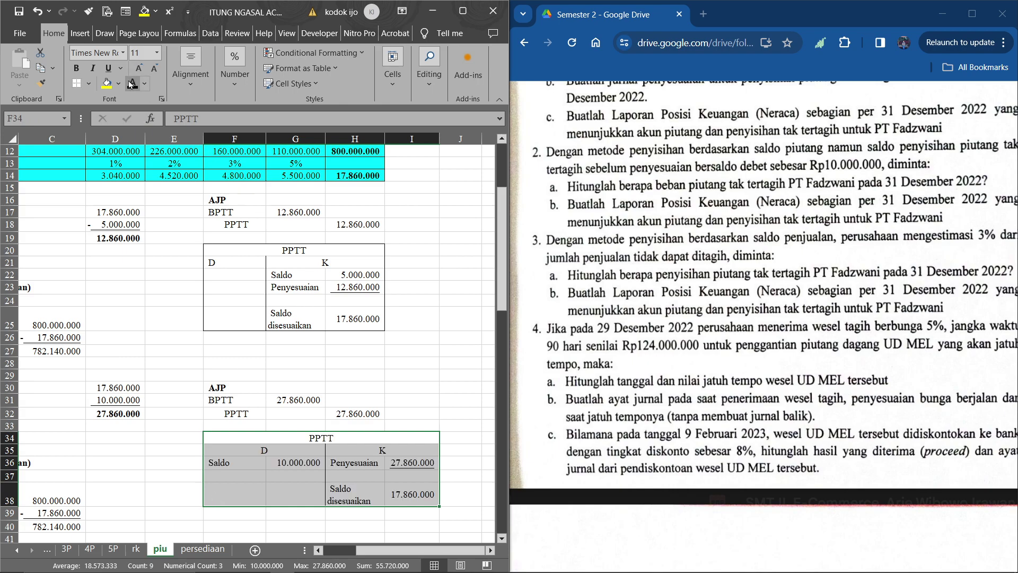
Compare the PPTT T-accounts of sections 1 and 2, checking the adjustment in I36 and adjusted balance in I38 against the PPTT total in H14.
left_click(296, 245)
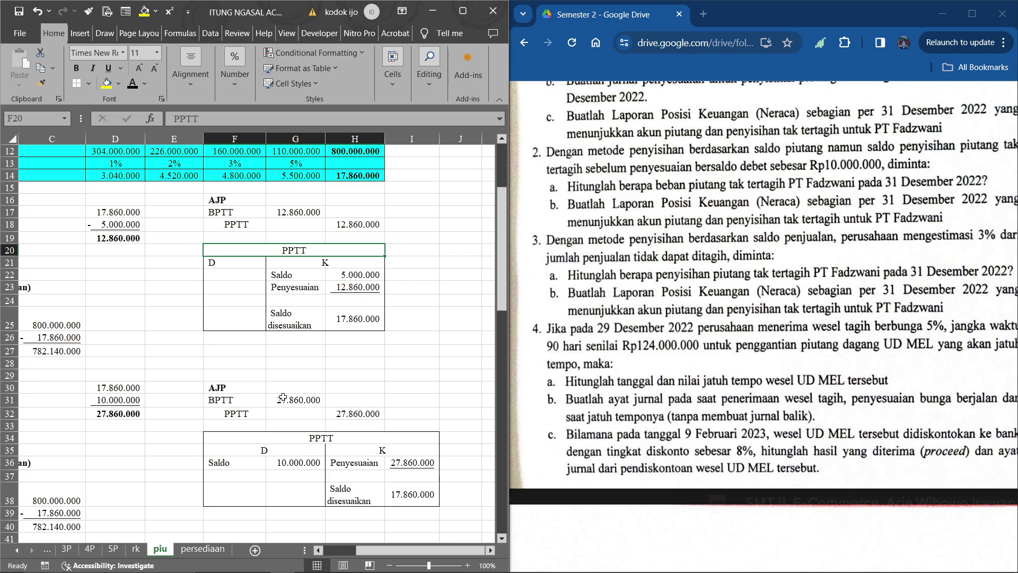
left_click(402, 461)
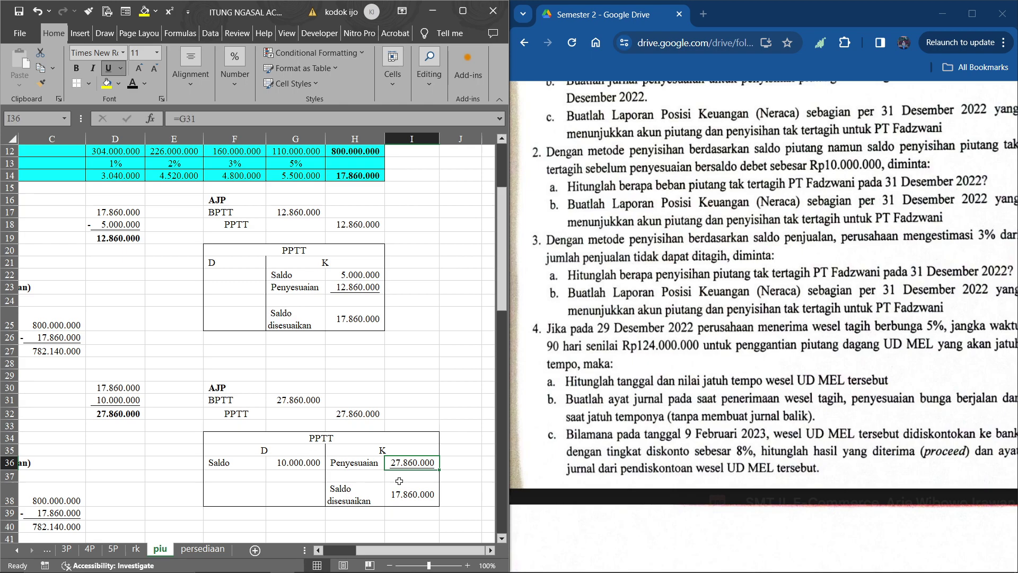
left_click(408, 497)
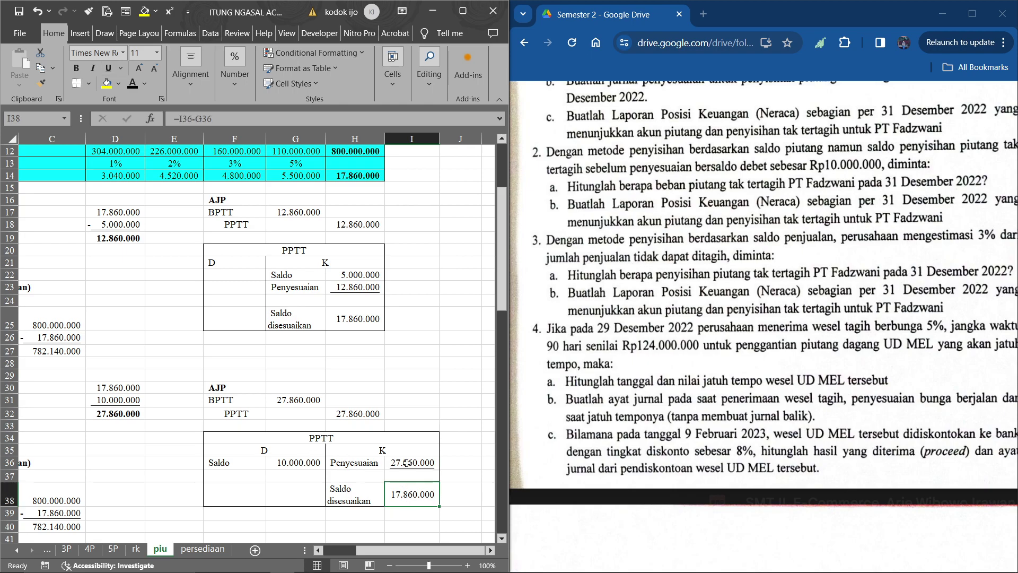
left_click(366, 172)
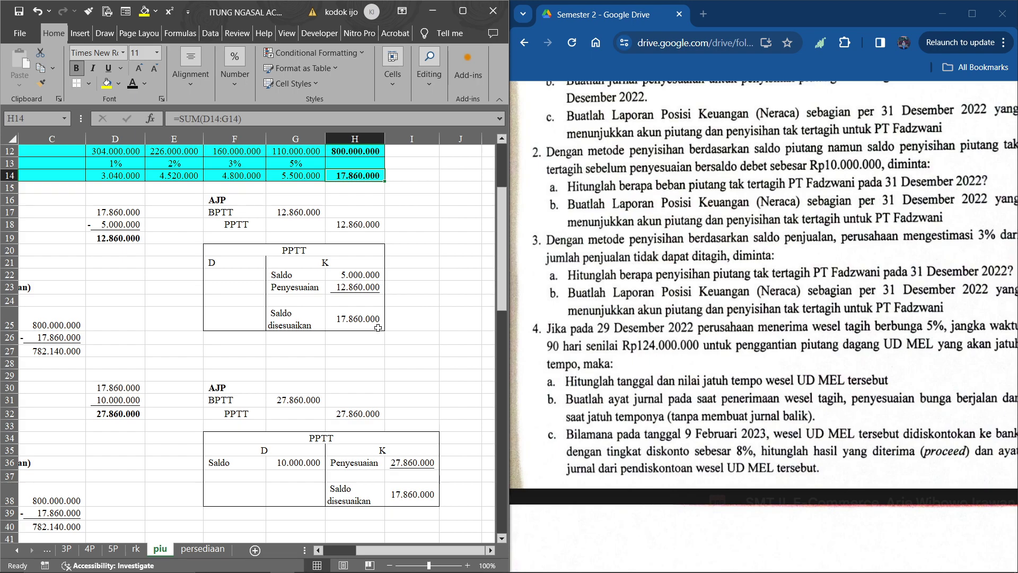
Compare the net receivables (Piutang Bersih) in C40 of section 2.b with those in C27 of section 1.c.
scroll(342, 350, "left", 2)
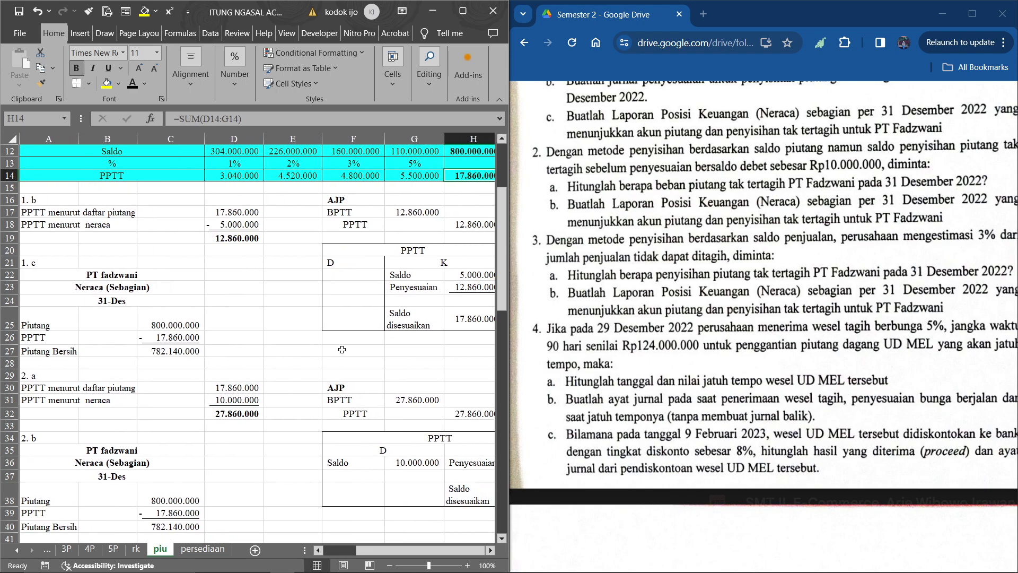
scroll(342, 350, "down", 2)
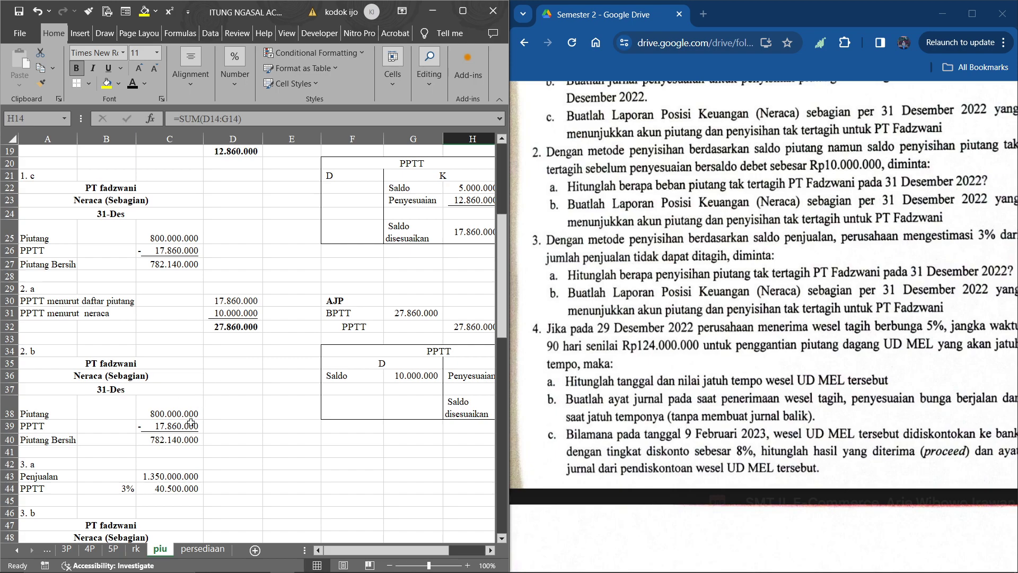
left_click(169, 444)
left_click(184, 262)
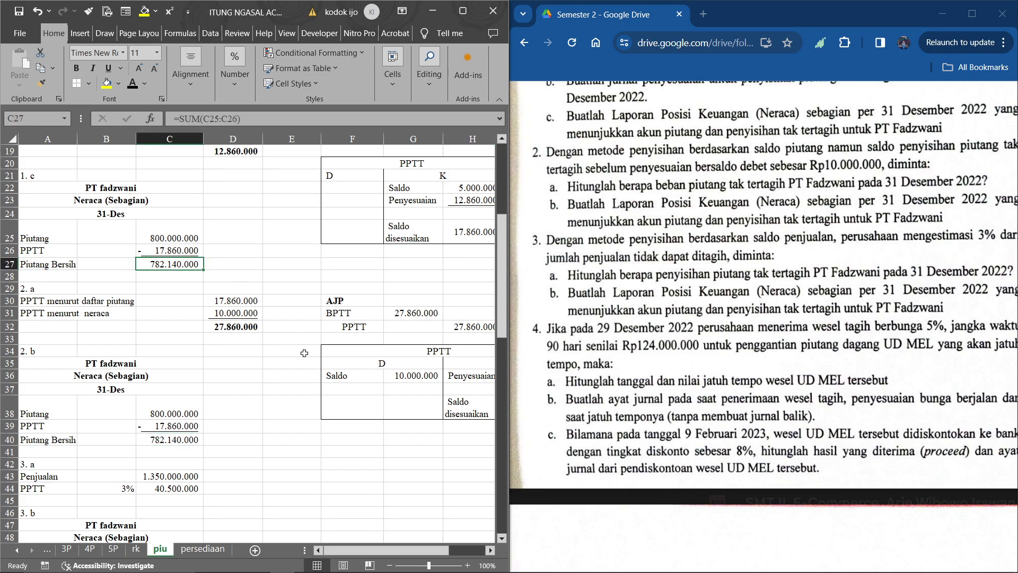
Read question 3 on the 3% sales-based allowance in the case document and look up the Penjualan balance in its account list.
scroll(304, 352, "down", 2)
scroll(656, 329, "down", 1)
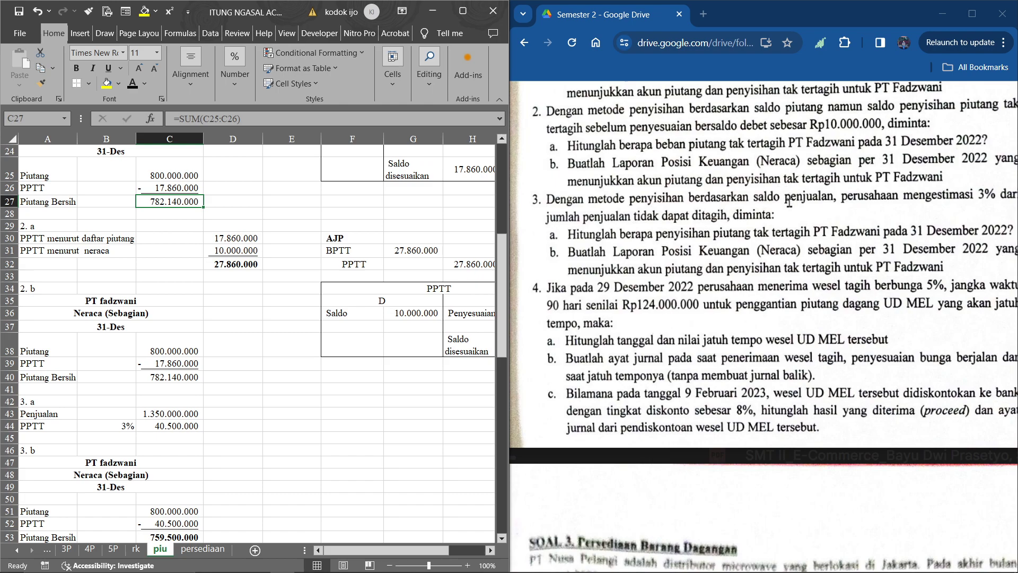
scroll(827, 253, "right", 2)
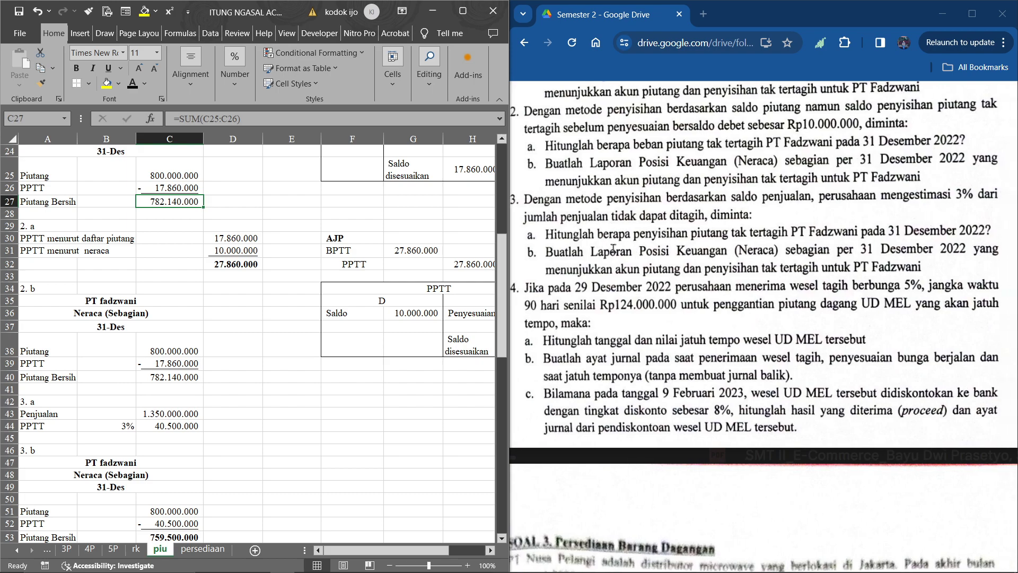
scroll(613, 248, "up", 2)
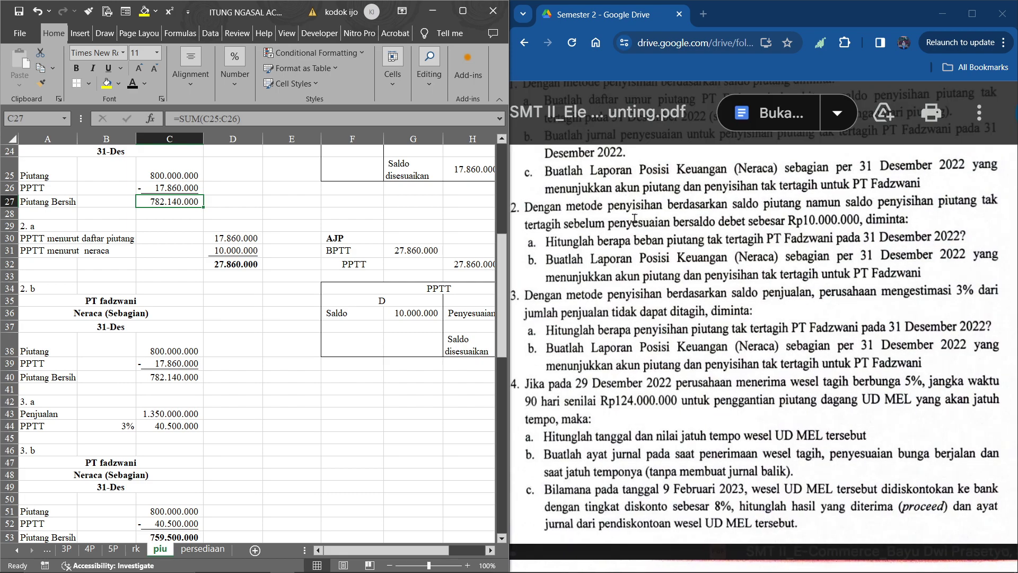
scroll(634, 217, "up", 5)
scroll(634, 217, "up", 5)
left_click(635, 217)
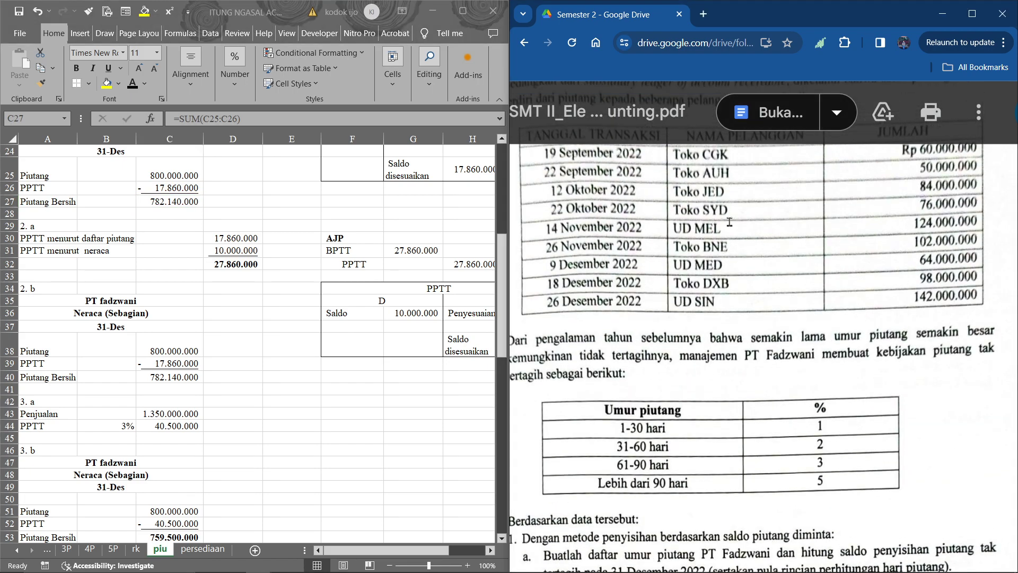
scroll(676, 208, "up", 3)
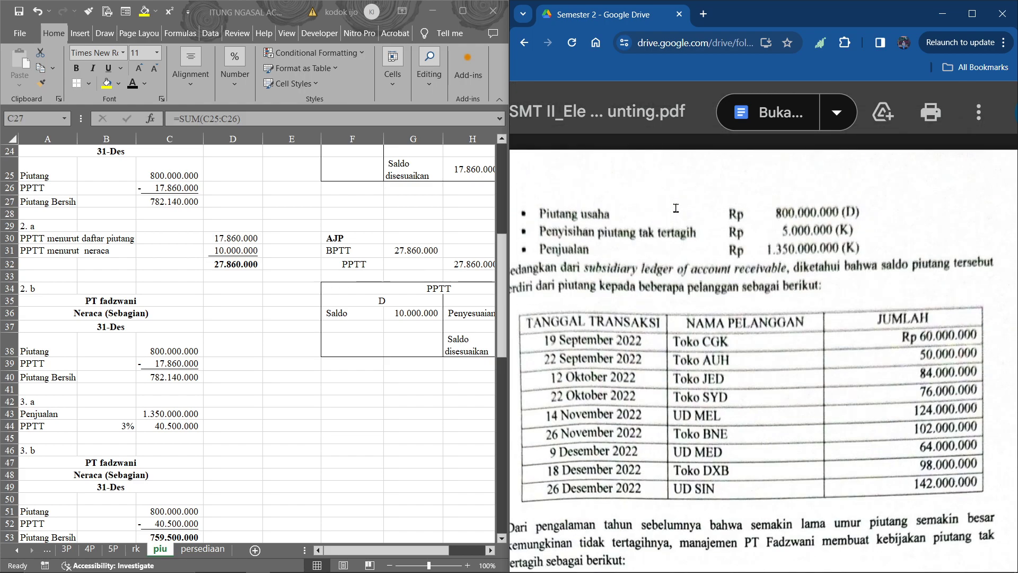
scroll(676, 208, "up", 1)
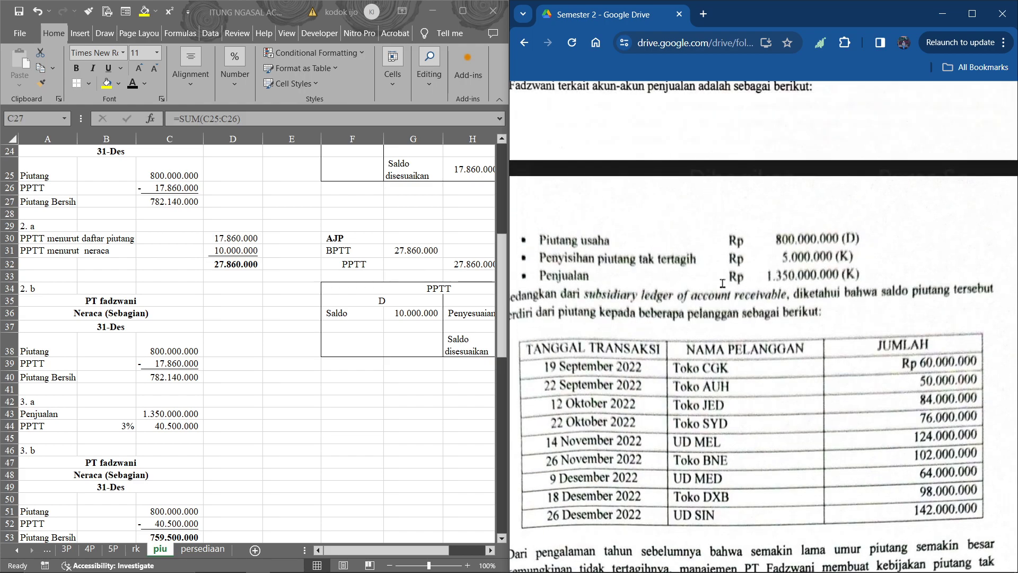
scroll(722, 284, "down", 10)
scroll(722, 284, "down", 6)
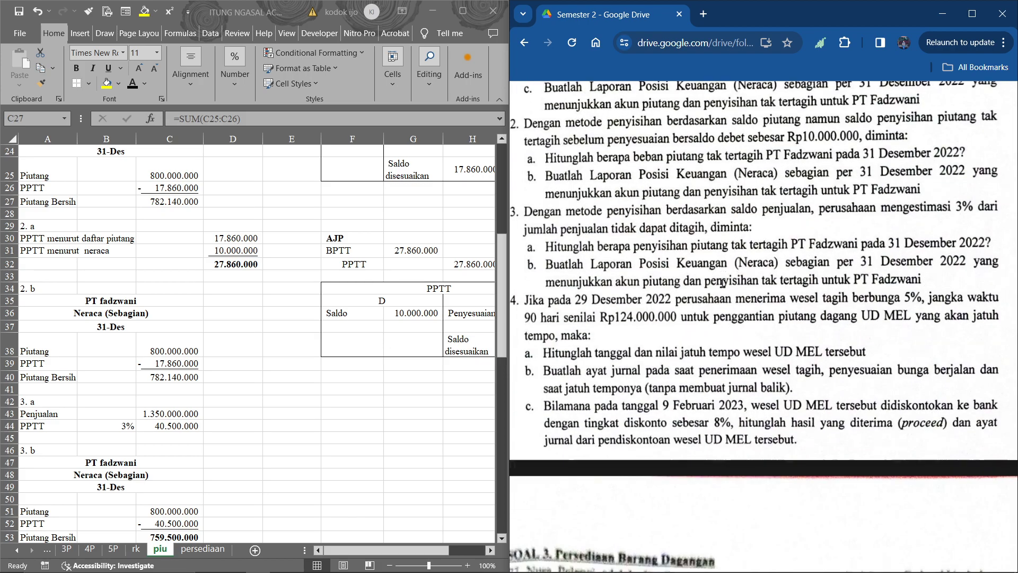
Check the PPTT formula in C44 of section 3.a and the receivable in C51 of section 3.b.
scroll(270, 424, "down", 2)
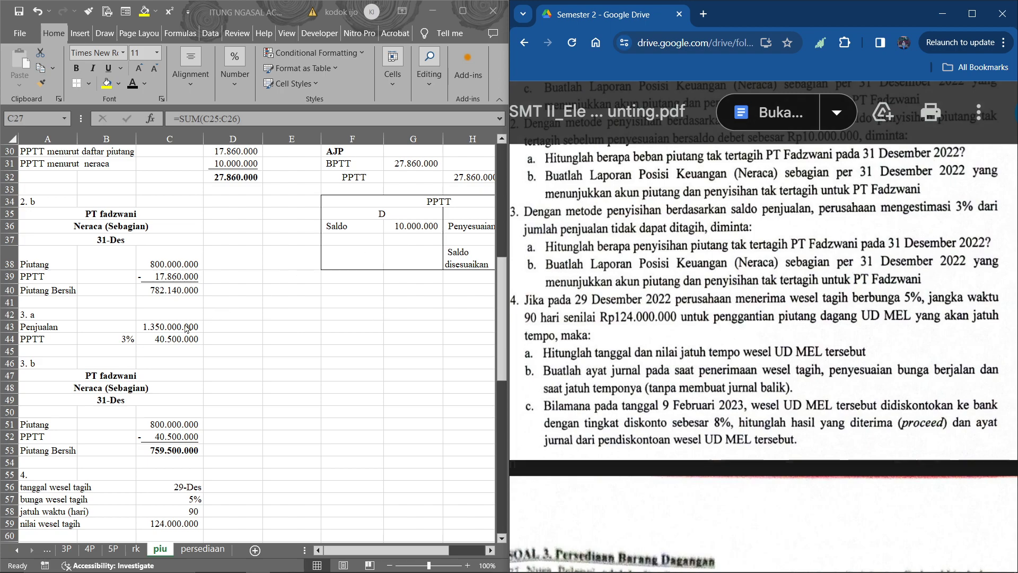
left_click(173, 336)
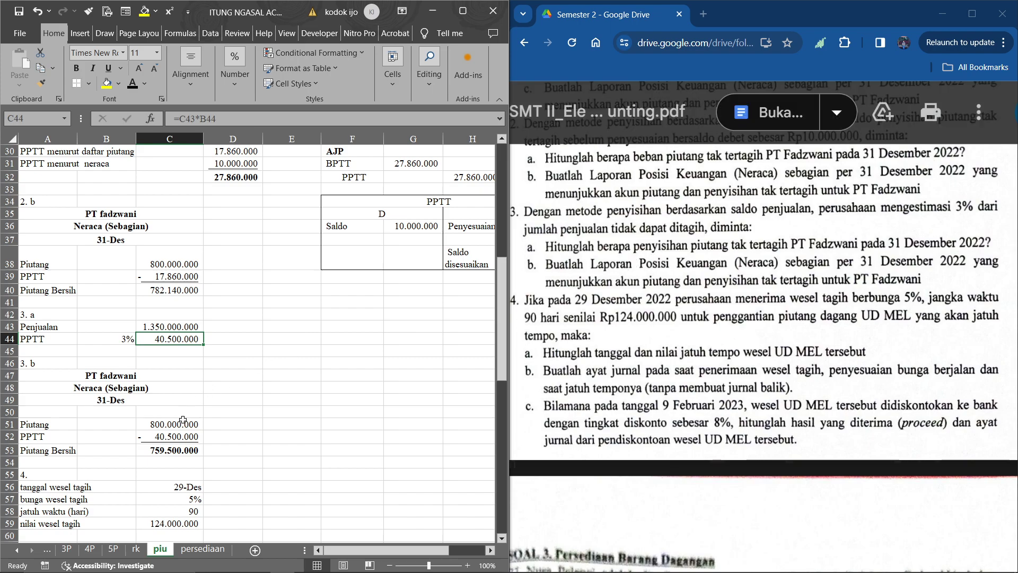
left_click(183, 425)
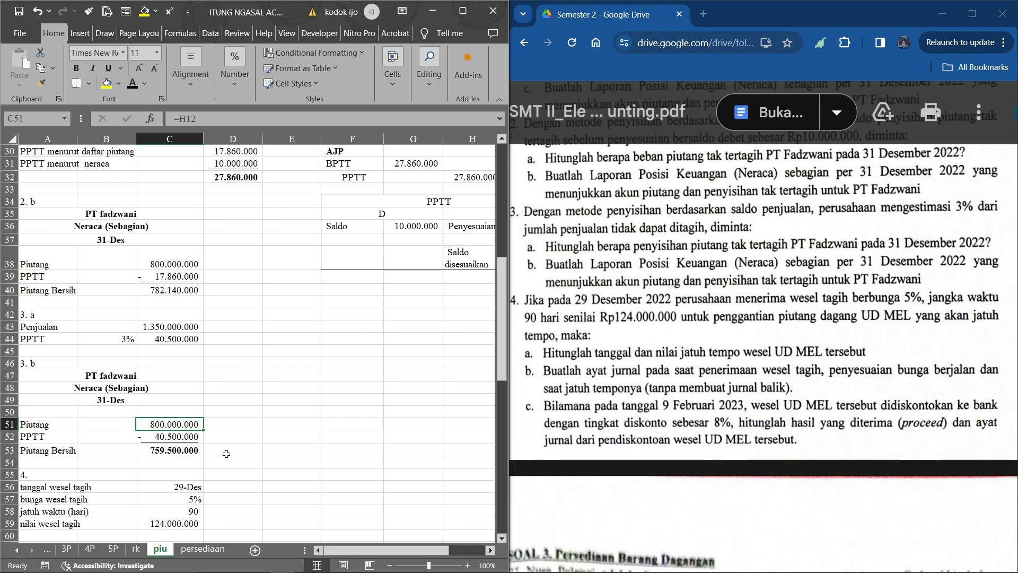
Read question 4 about the UD MEL note in the case document and find UD MEL's receivable in the customer table.
scroll(345, 424, "down", 2)
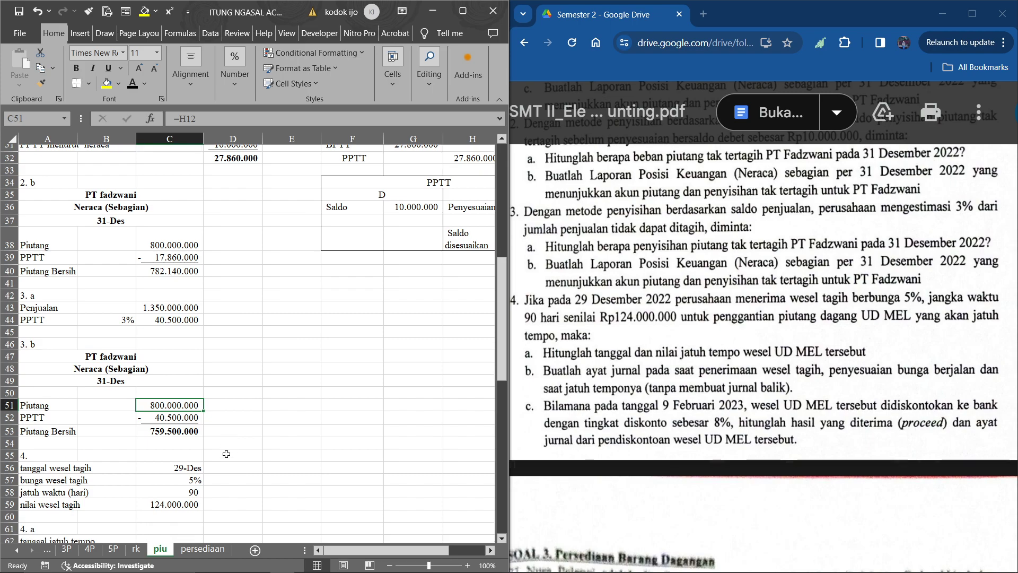
scroll(621, 361, "down", 1)
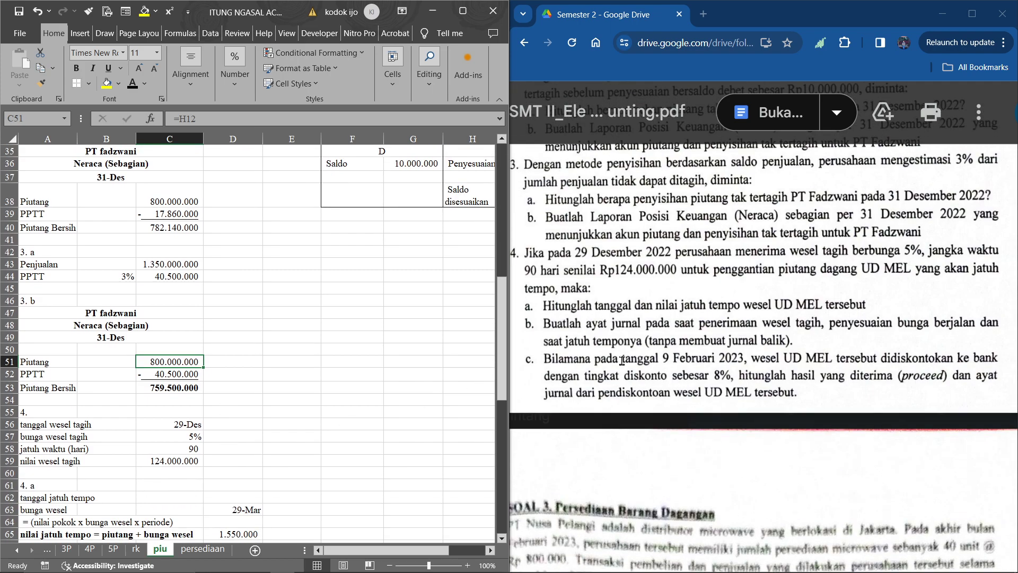
scroll(621, 360, "up", 1)
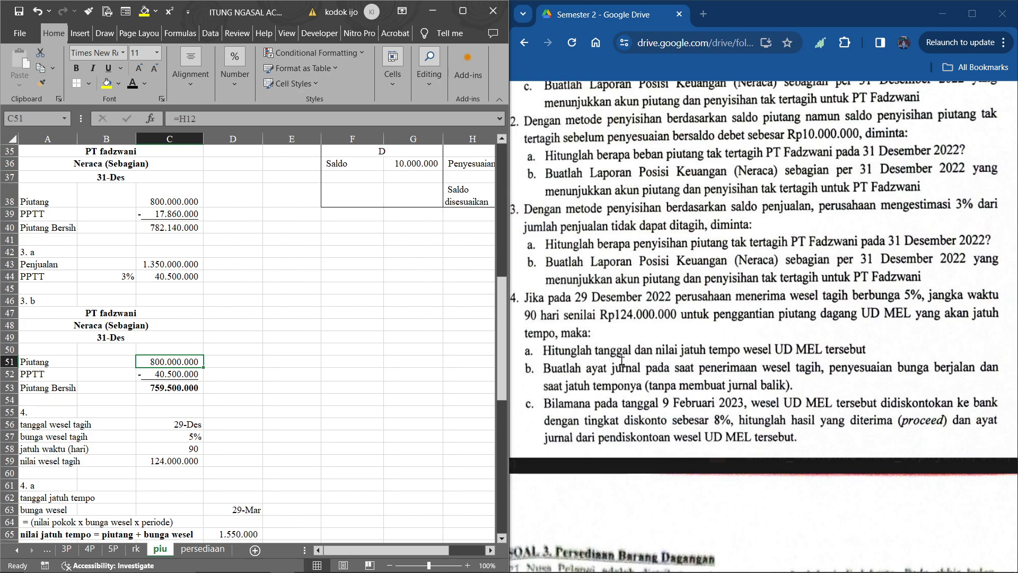
scroll(927, 332, "up", 1)
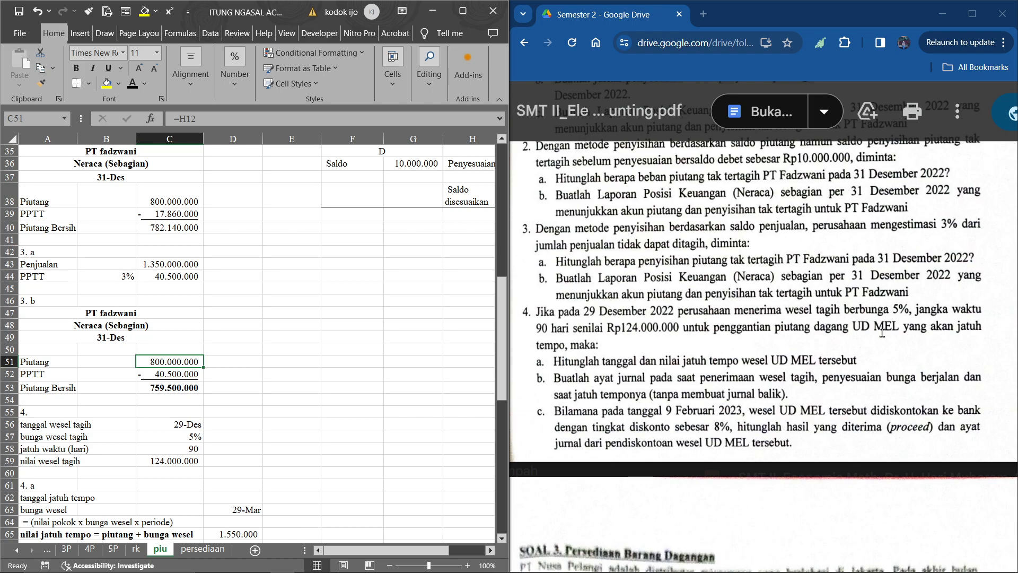
scroll(882, 332, "up", 6)
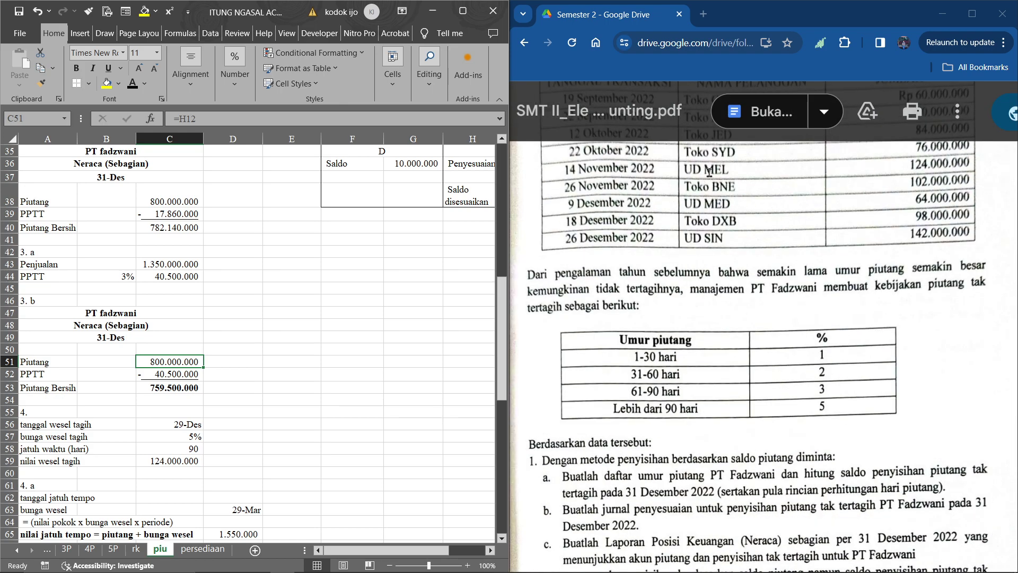
scroll(653, 181, "up", 1)
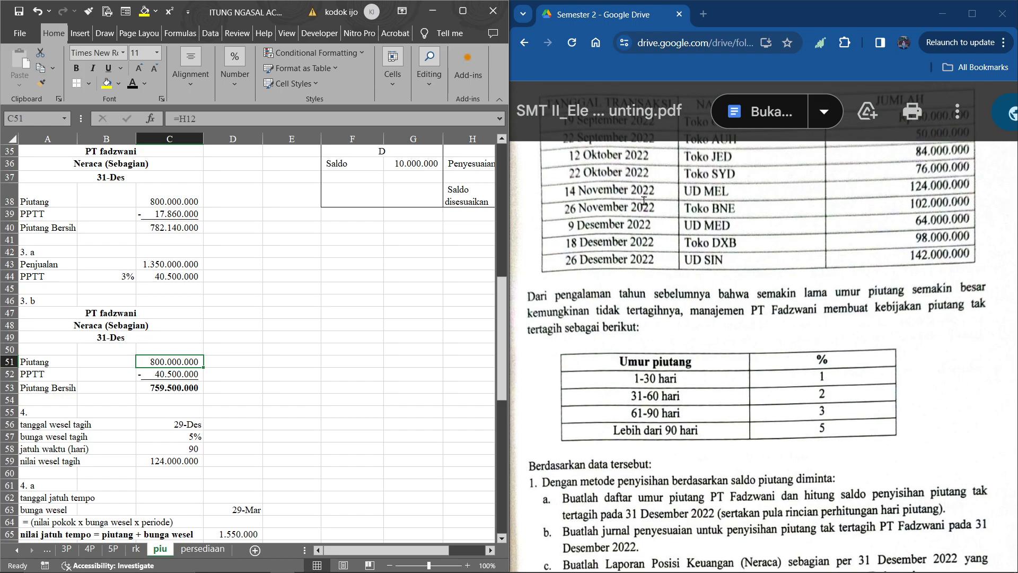
scroll(644, 201, "down", 10)
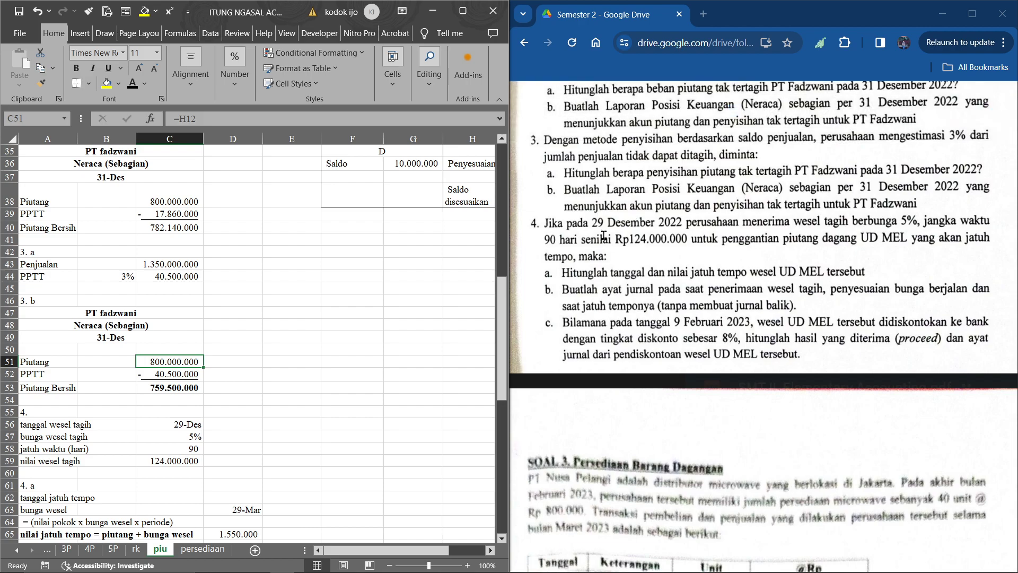
scroll(603, 235, "up", 8)
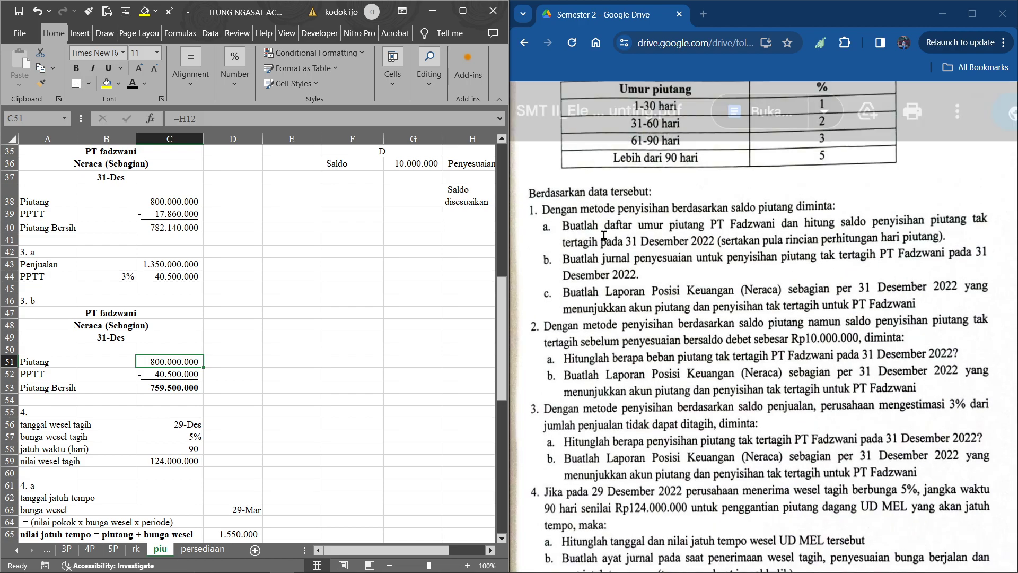
scroll(613, 204, "up", 3)
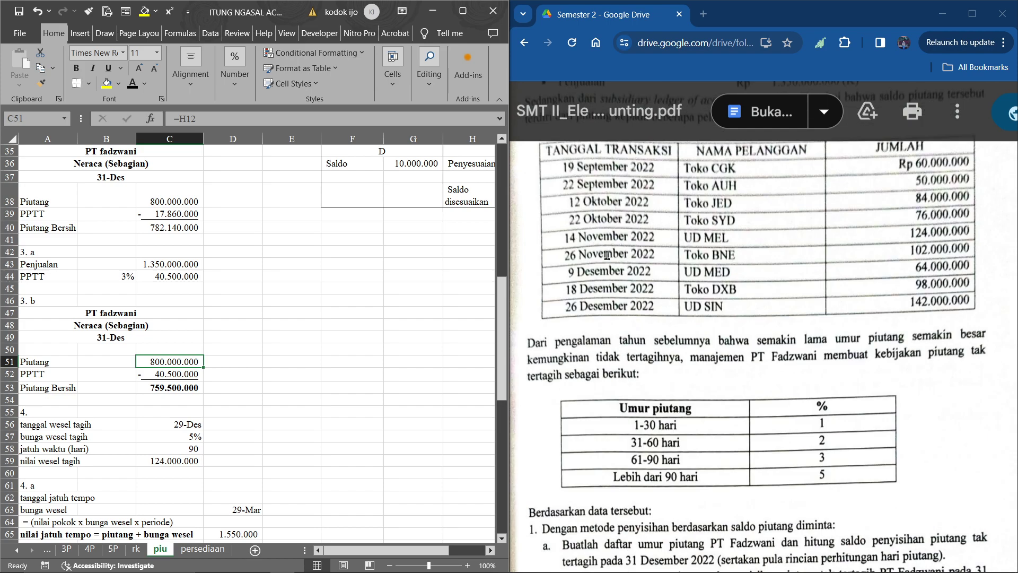
scroll(607, 255, "down", 3)
scroll(608, 255, "down", 9)
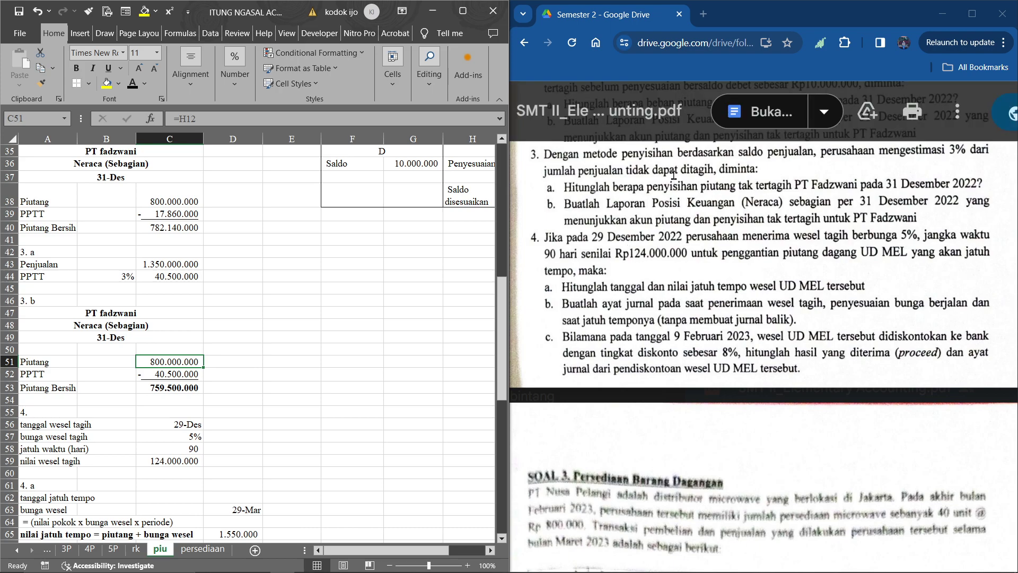
left_click(828, 264)
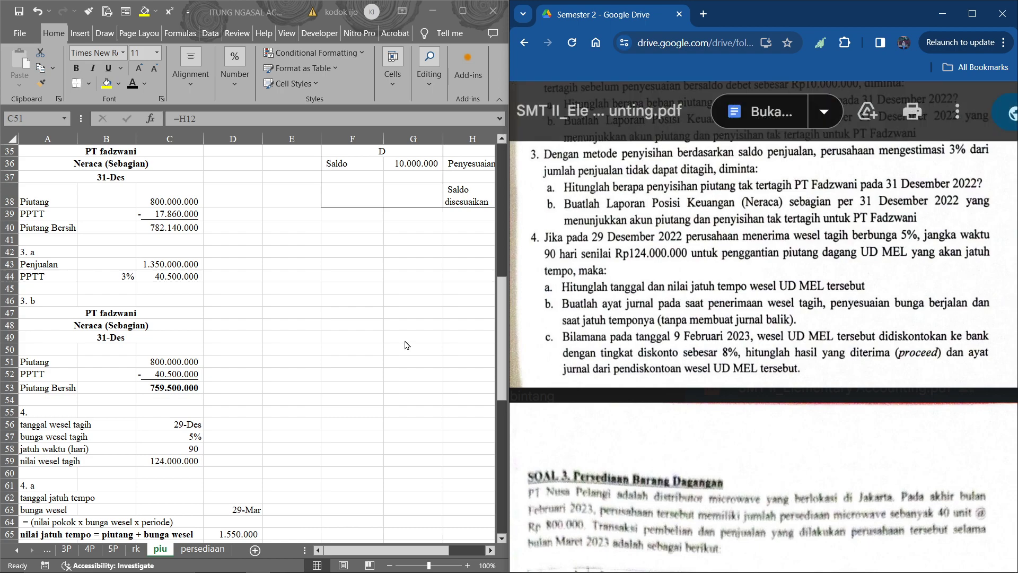
Examine the note data of question 4 in C56:C59 and the maturity date in D63.
scroll(407, 345, "down", 2)
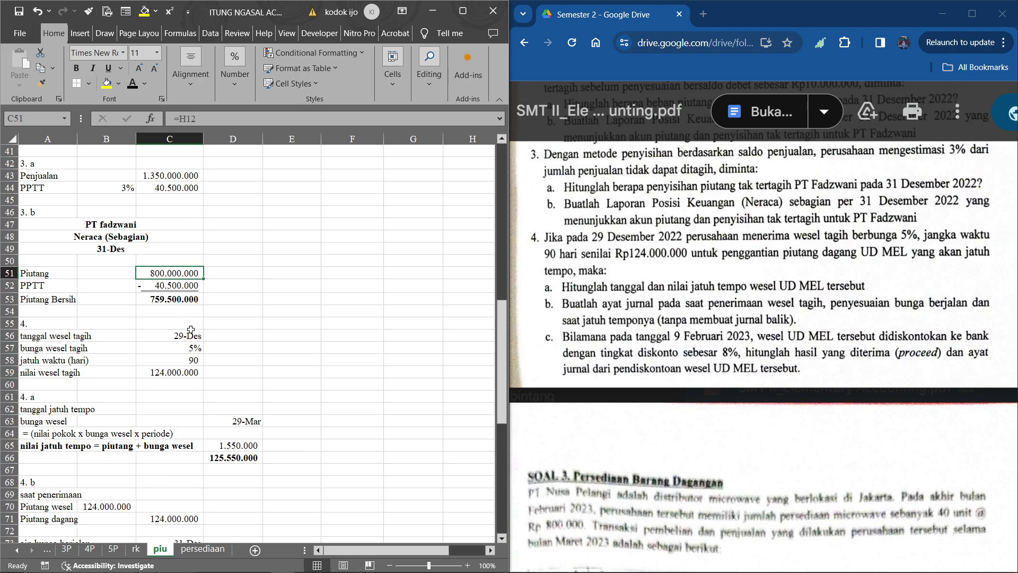
left_click_drag(191, 329, 194, 373)
left_click(253, 380)
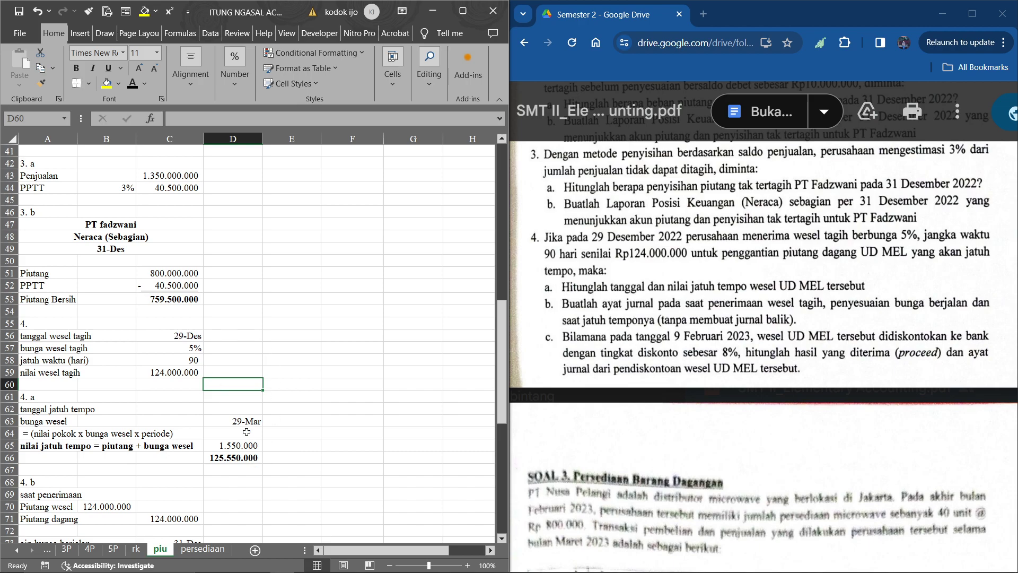
left_click(244, 418)
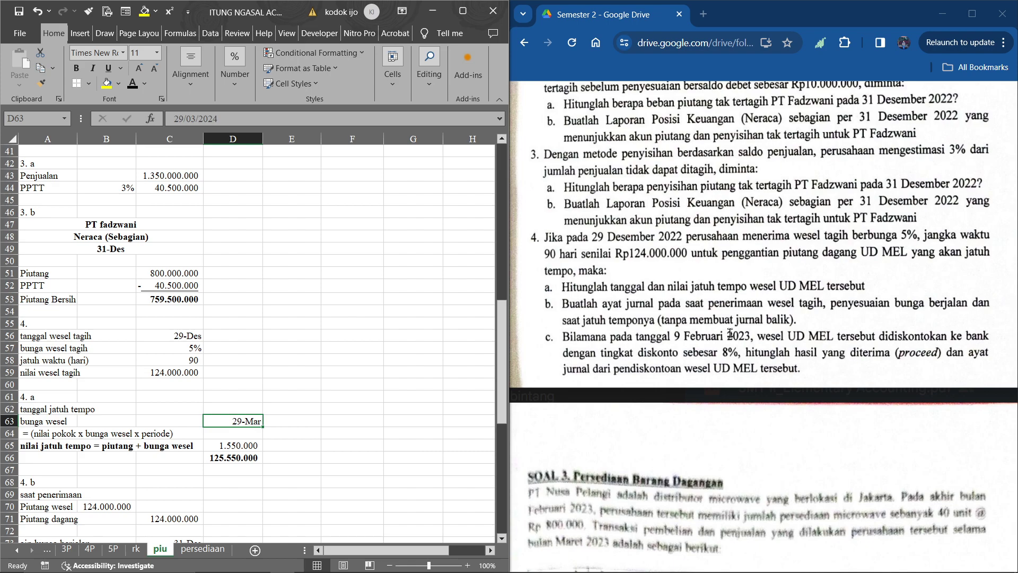
Check the note interest formula in A64 and D65 and the maturity value formula in D66.
left_click(46, 433)
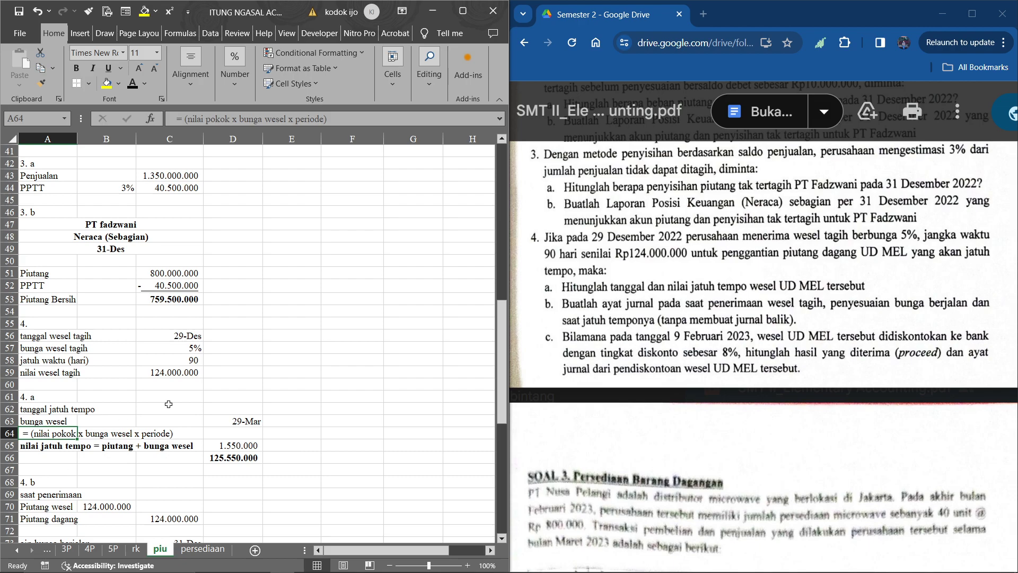
left_click(218, 447)
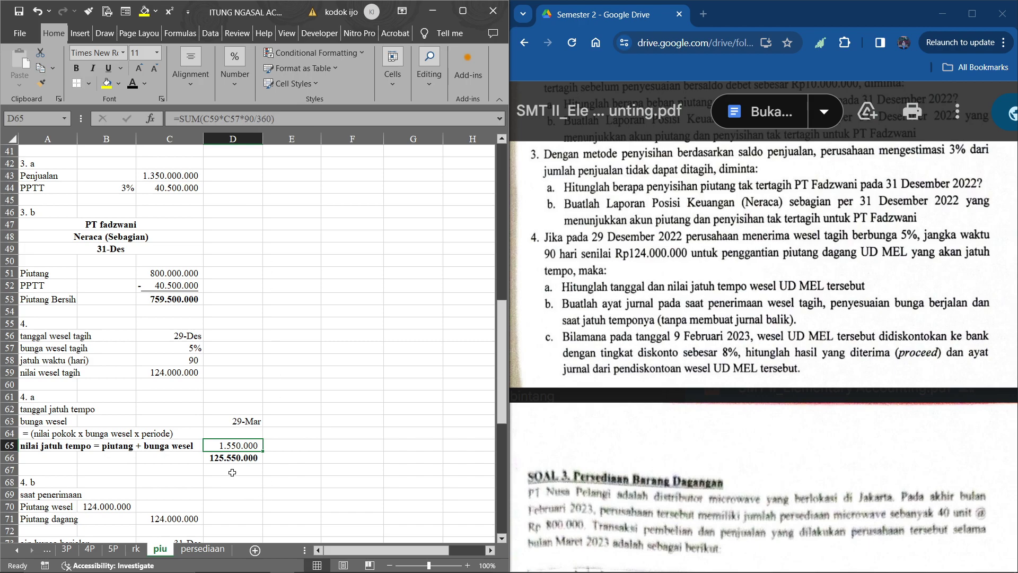
left_click(237, 459)
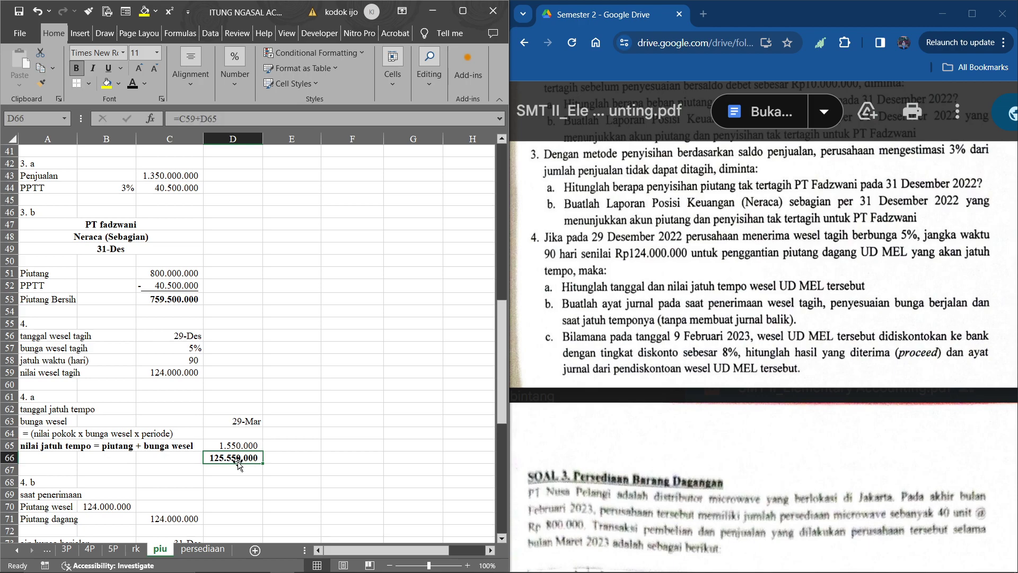
left_click(232, 446)
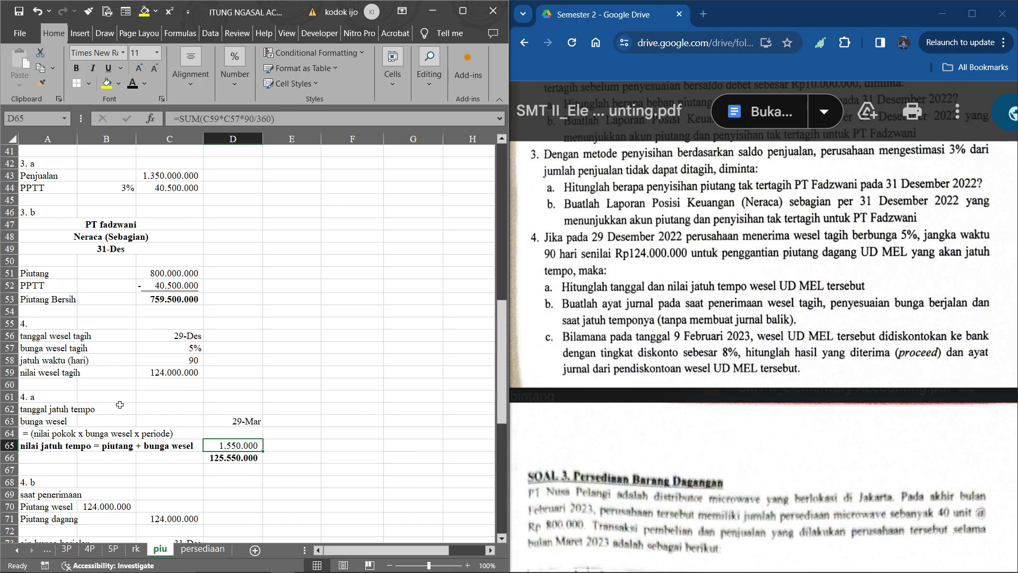
Review the note receipt journal under saat penerimaan in 4.b, checking the Piutang wesel and Piutang dagang accounts in A70:A71.
left_click(227, 467)
scroll(227, 467, "up", 3)
scroll(234, 465, "left", 1)
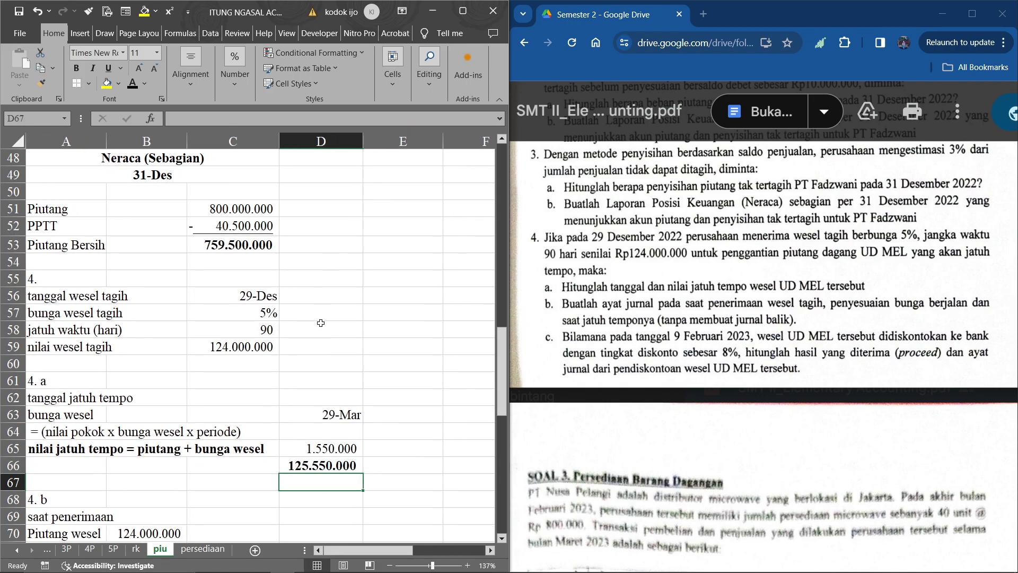
scroll(321, 323, "down", 3)
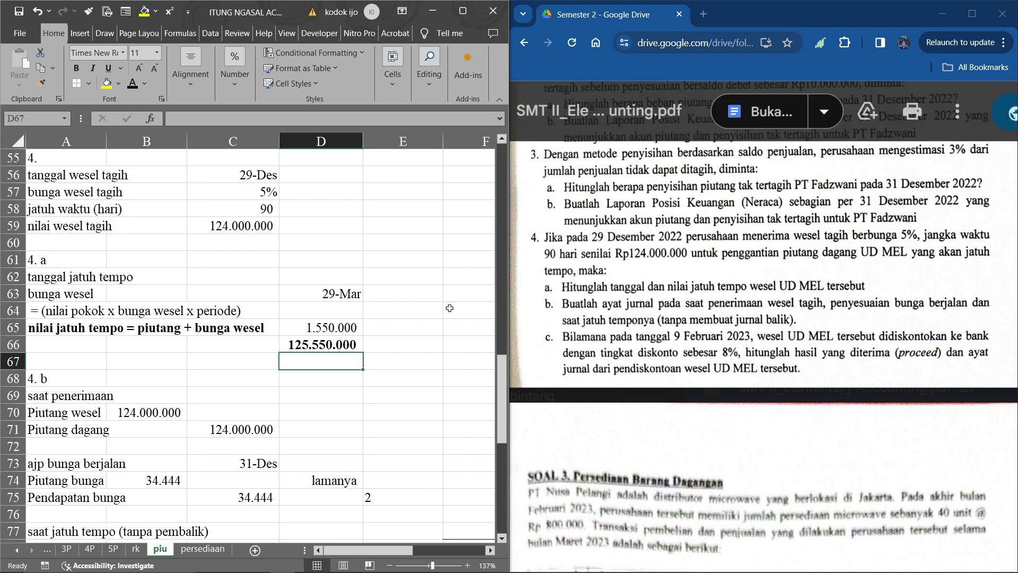
left_click(73, 429)
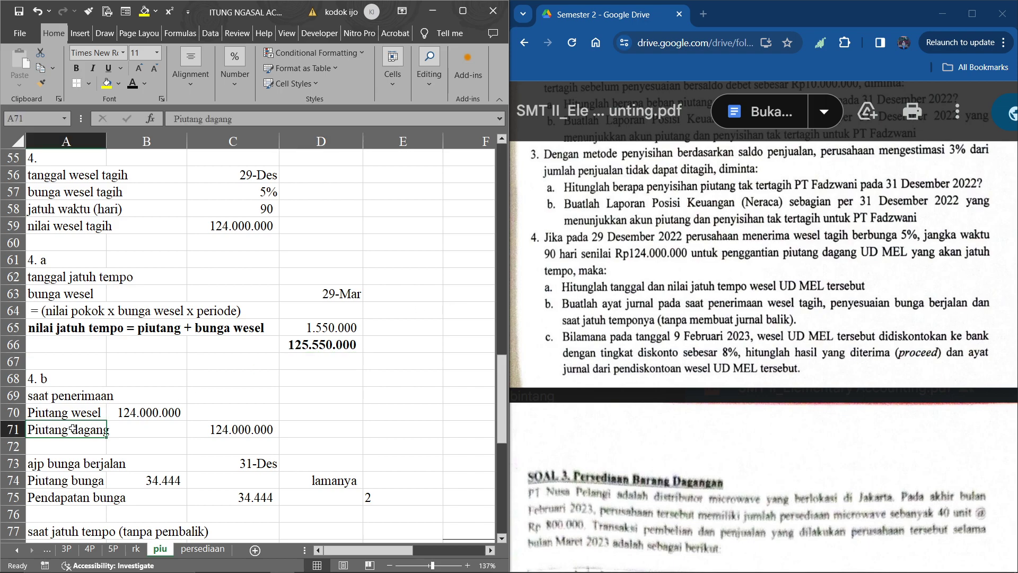
left_click(68, 414)
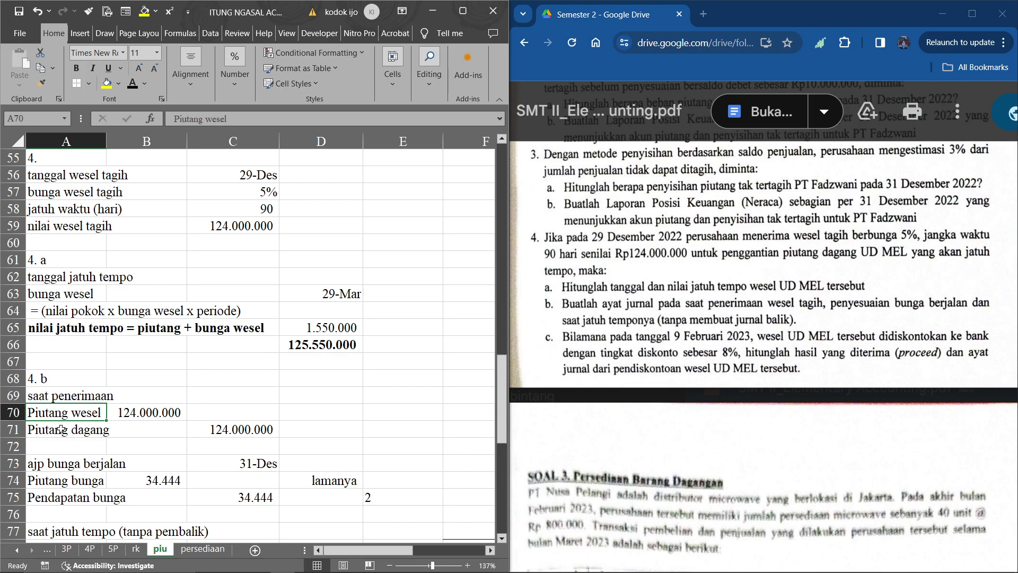
left_click(61, 429)
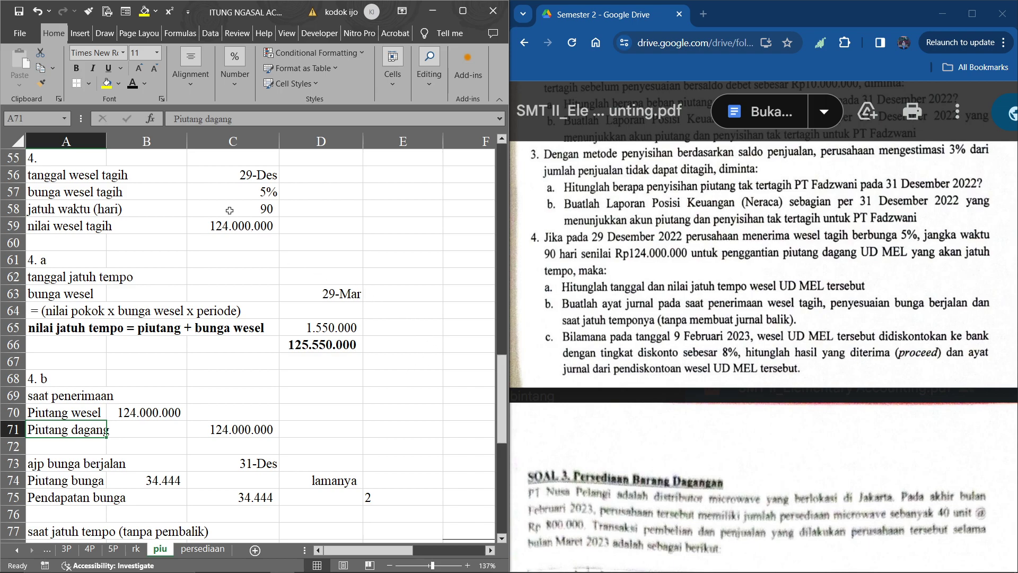
Check the 31-Des adjustment date in C73 and put the day count 2 beside lamanya in E74.
scroll(203, 449, "down", 1)
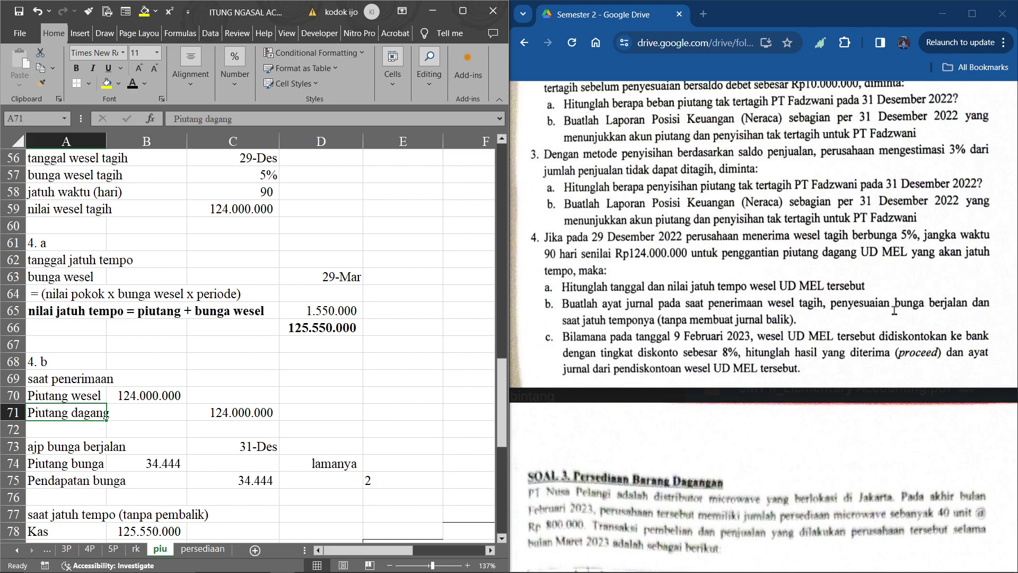
left_click(228, 442)
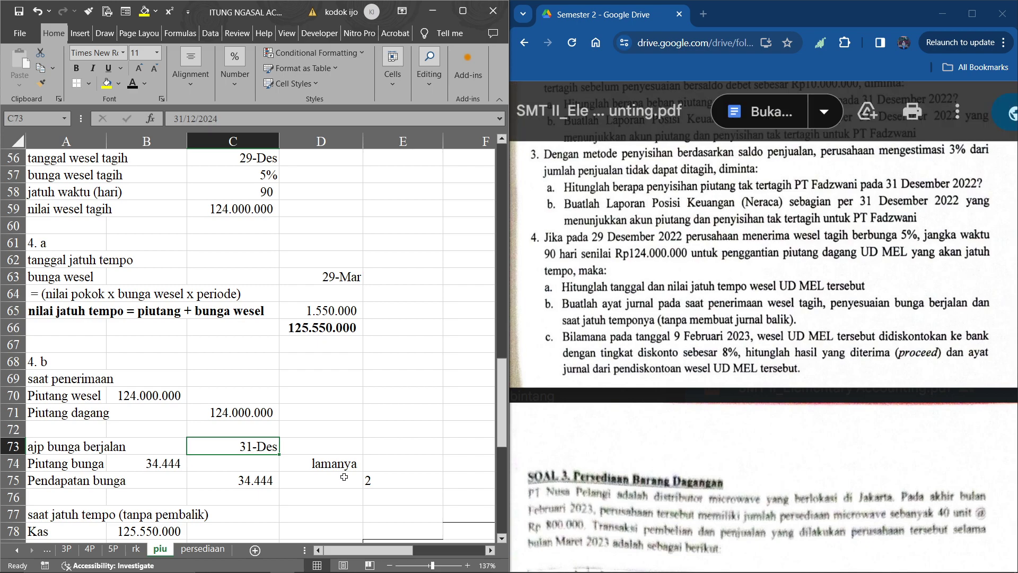
left_click(370, 469)
type("2")
key("Return")
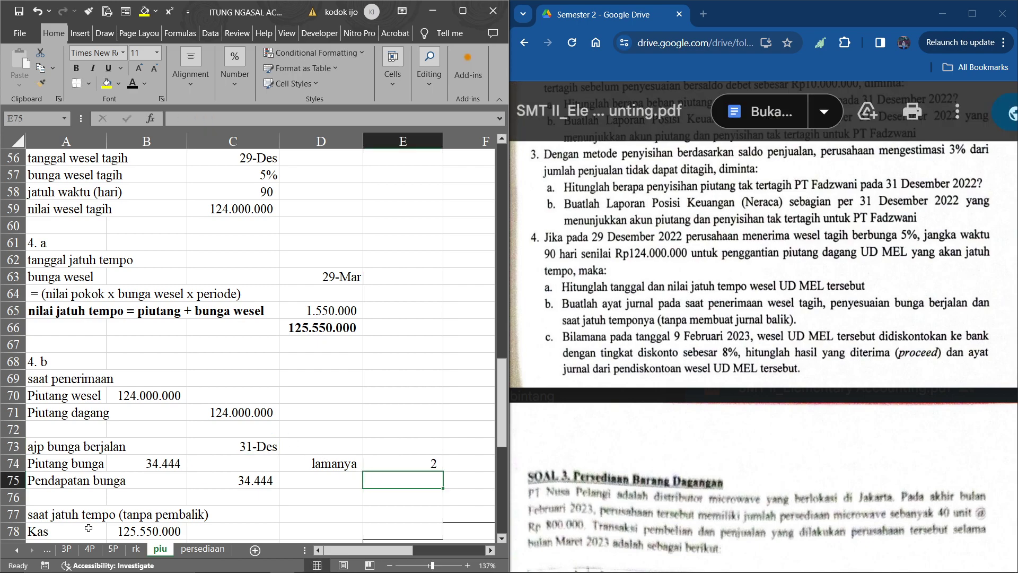
Compare the note interest formula in D65 with the accrued interest formula for Piutang bunga in B74.
left_click(308, 312)
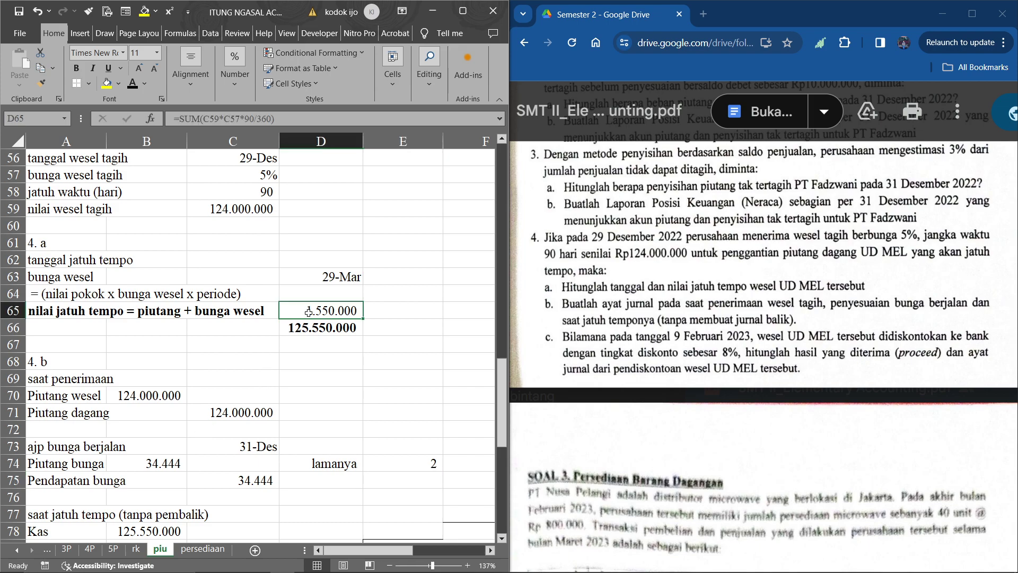
left_click(151, 463)
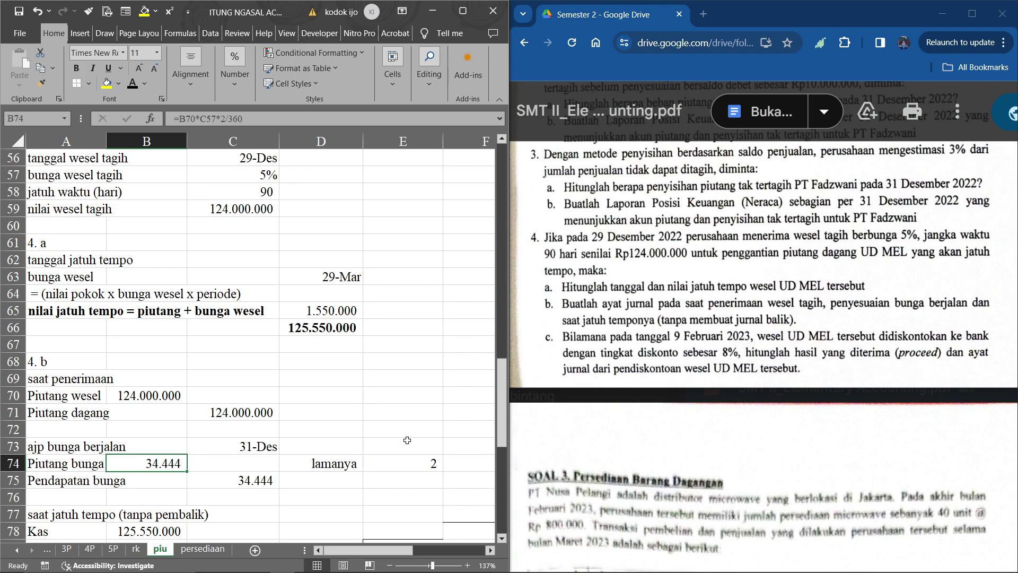
left_click(173, 493)
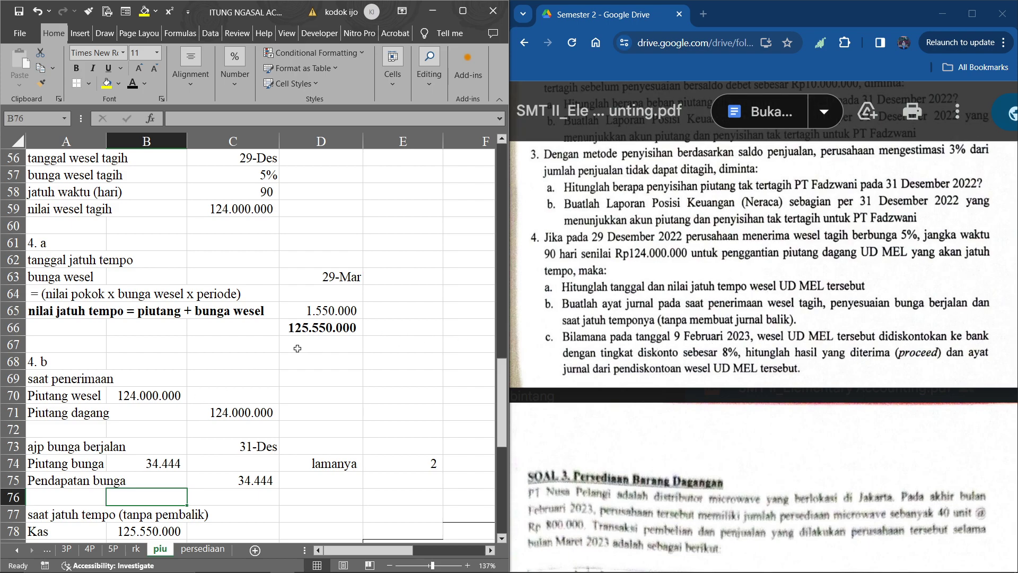
Delete the misaligned cell E78 and shift the cells below it up so the bordered block lines up.
scroll(298, 348, "down", 2)
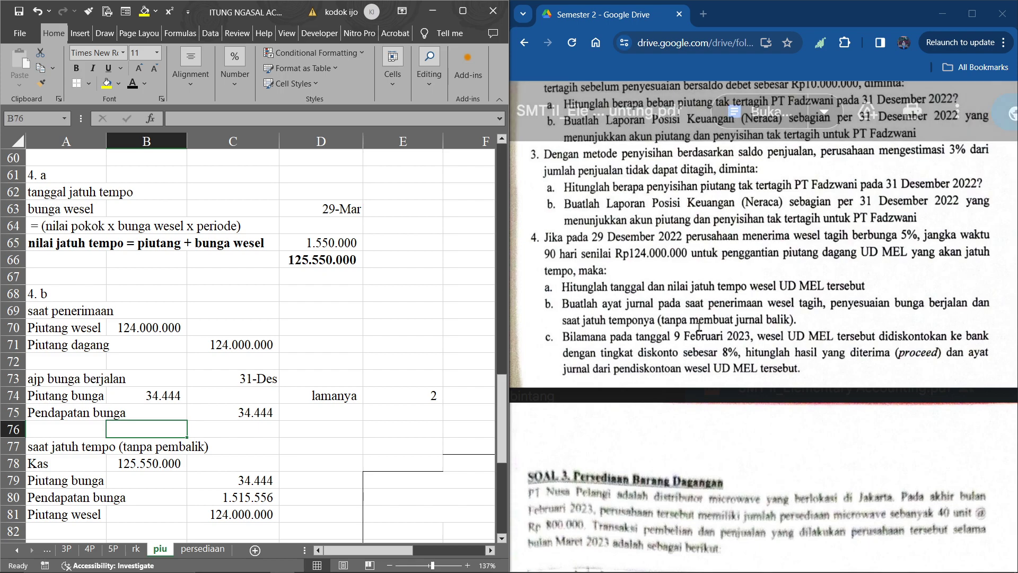
left_click(325, 430)
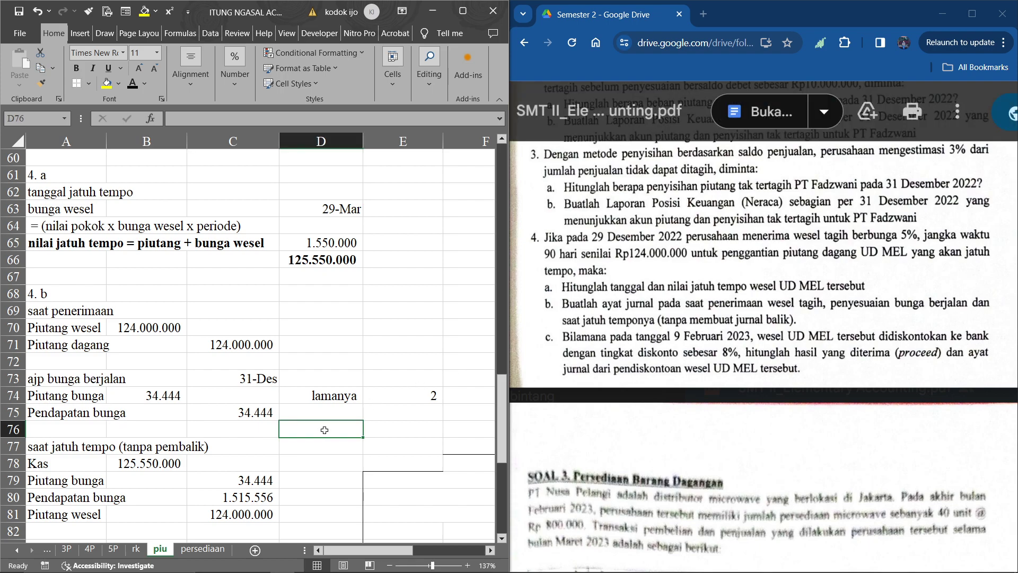
scroll(325, 430, "down", 2)
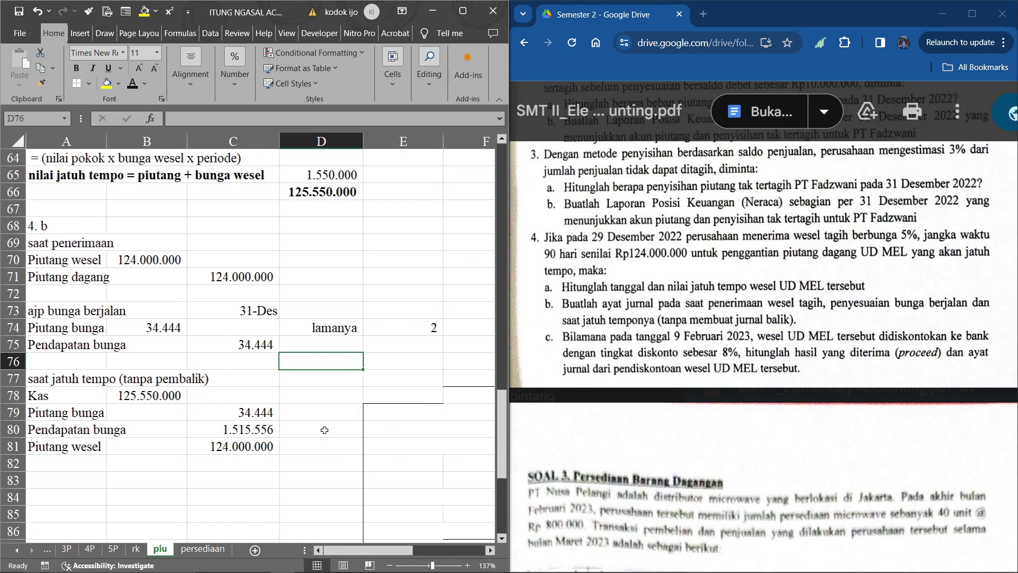
scroll(343, 429, "right", 3)
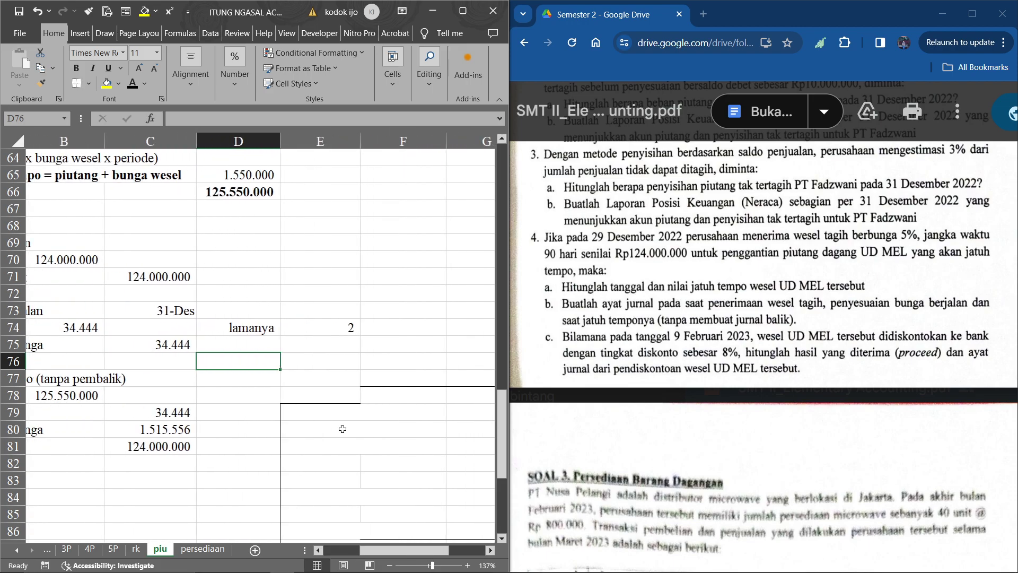
left_click(327, 396)
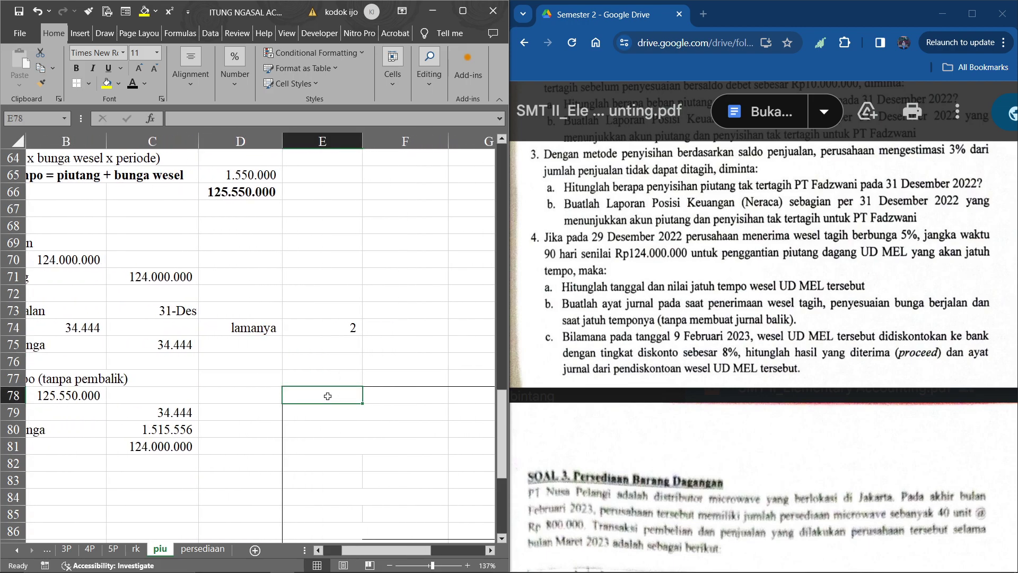
key("ctrl+minus")
key("Down")
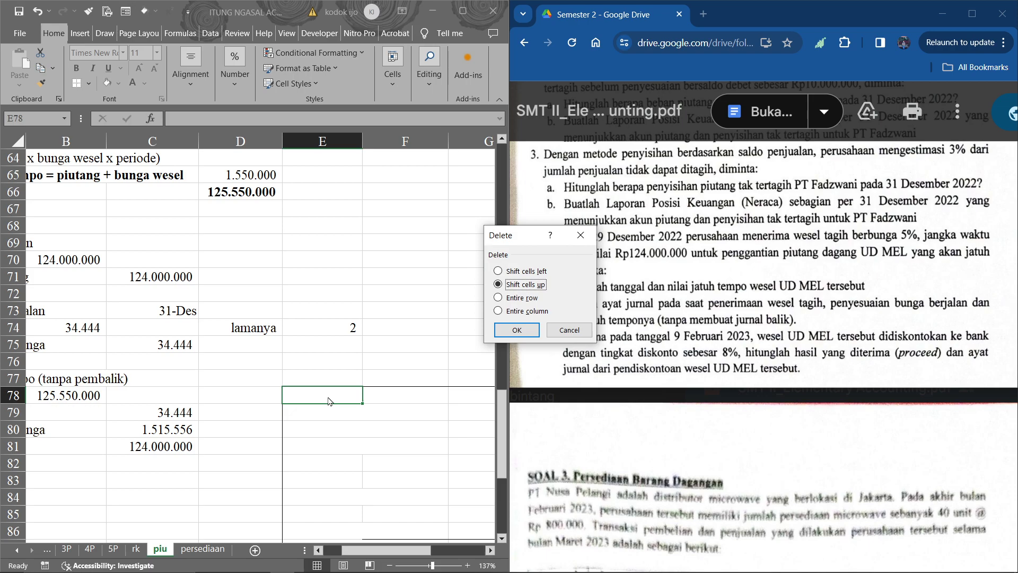
key("Return")
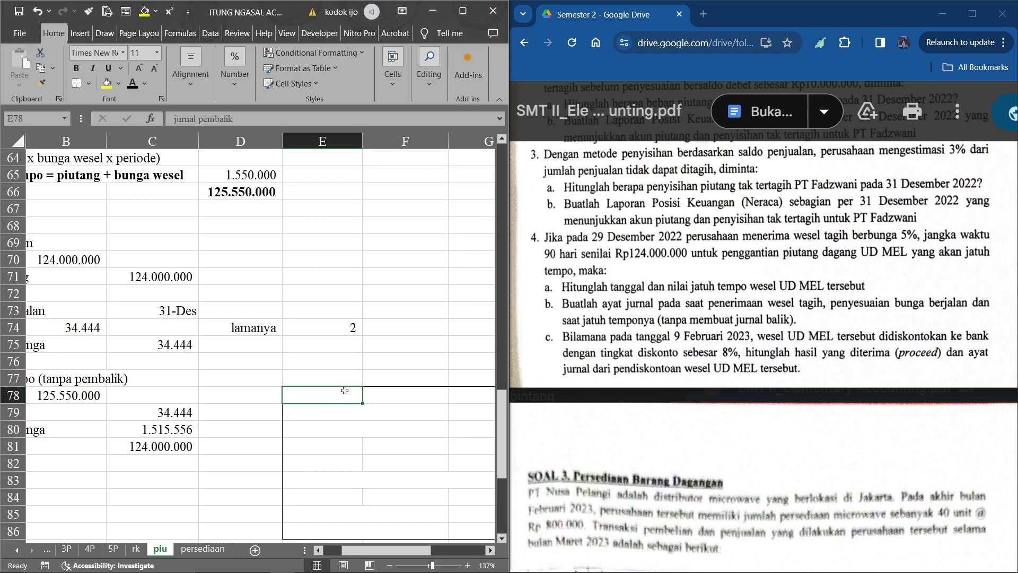
Trace Piutang bunga in the maturity journal without reversal, from A79 and C79 back to the adjusting entry in row 74.
scroll(267, 407, "left", 1)
left_click(162, 414)
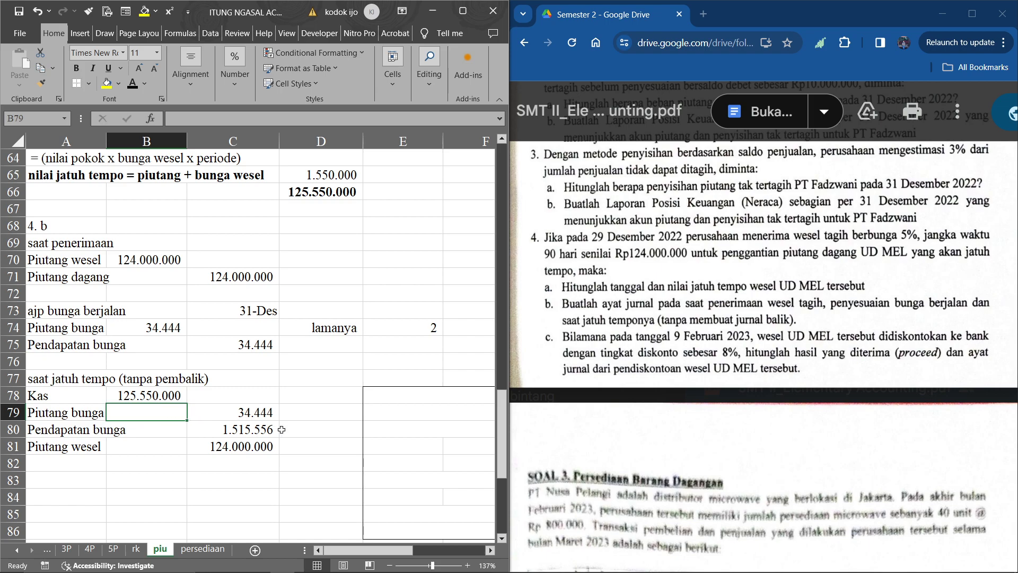
left_click(78, 415)
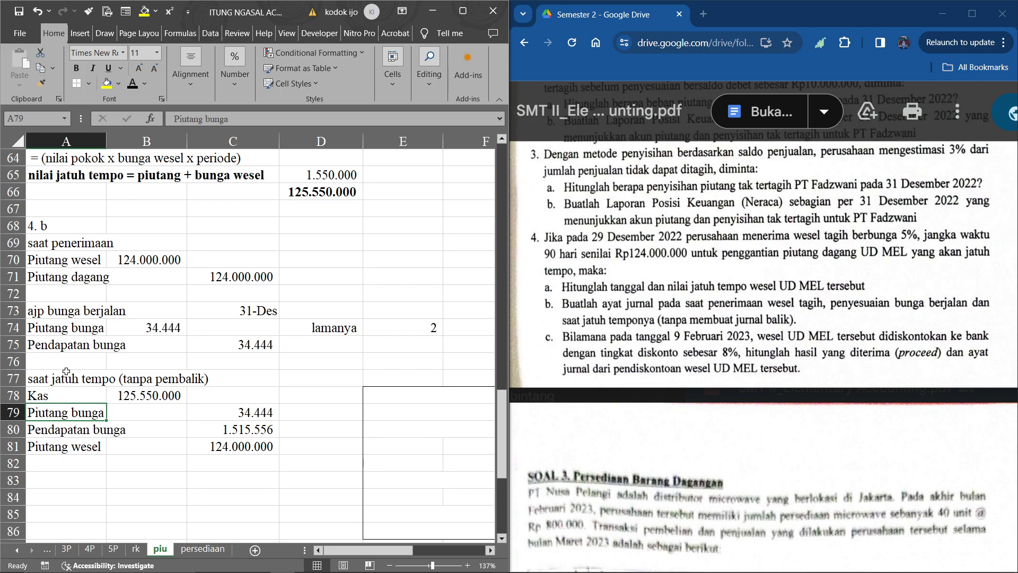
left_click(77, 332)
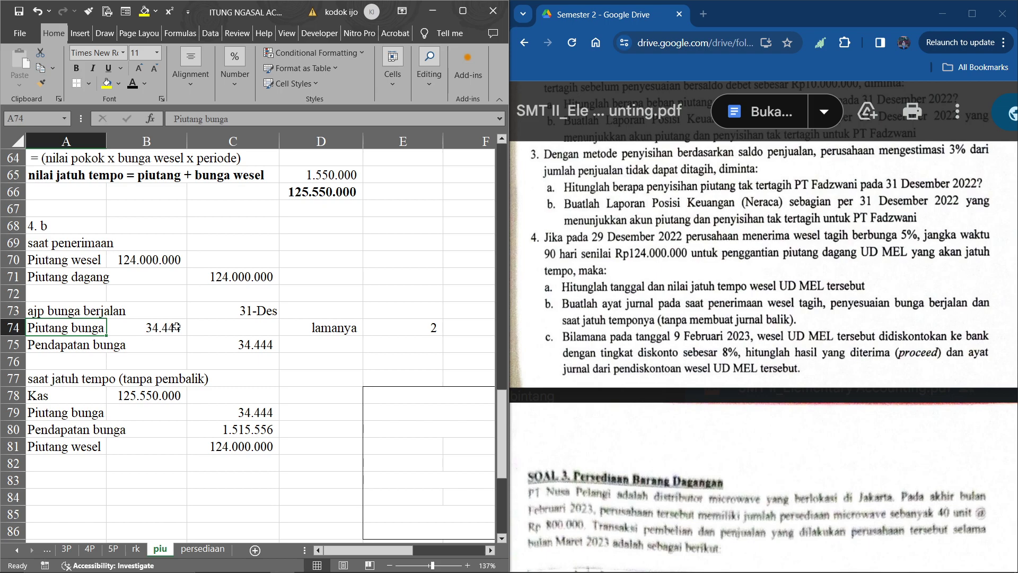
left_click(261, 415)
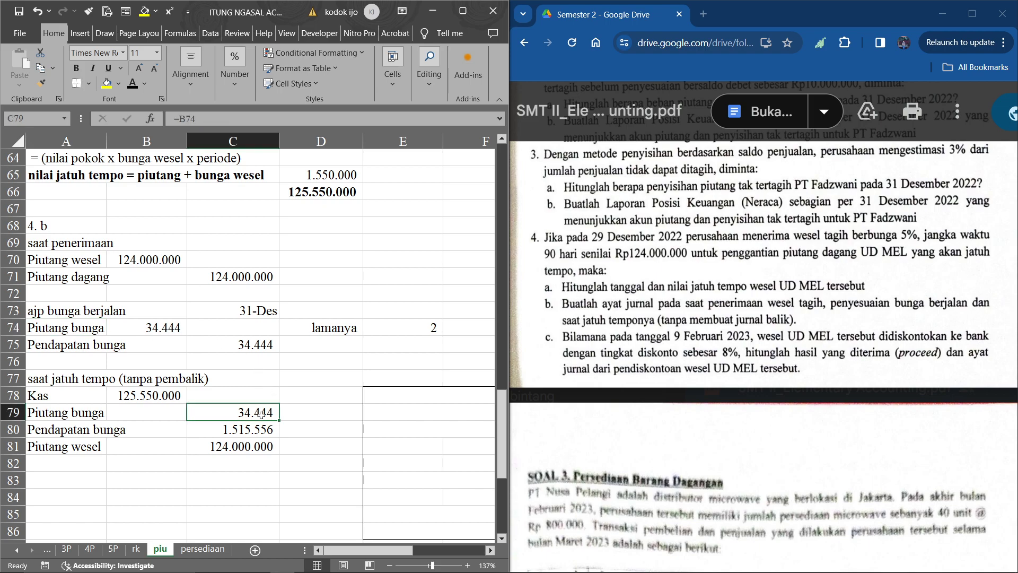
Check the Pendapatan bunga formula in C80 against the note interest in D65 and the Kas total formula in B78.
left_click(260, 429)
scroll(293, 417, "up", 1)
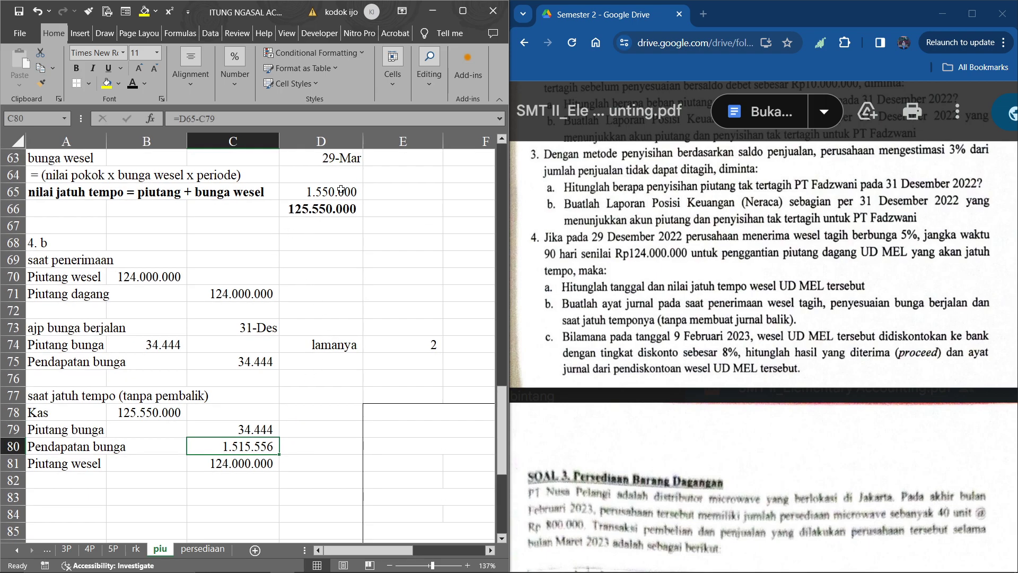
left_click(341, 190)
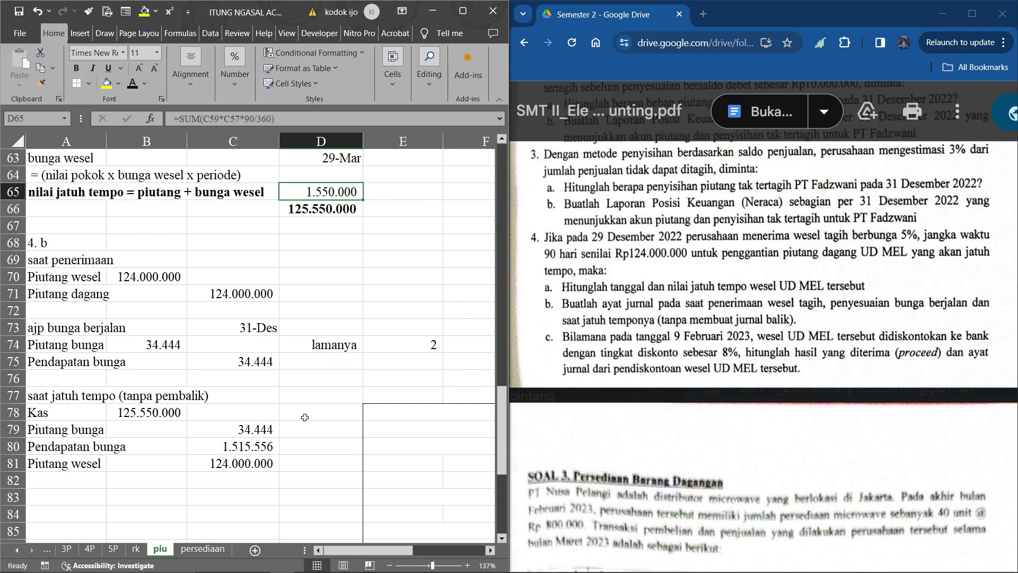
left_click(247, 454)
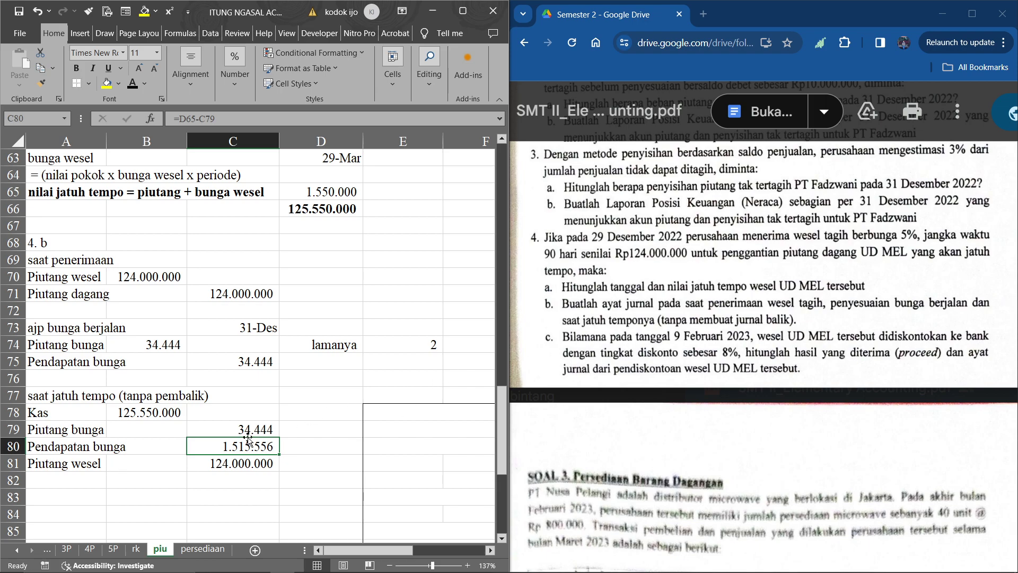
left_click(159, 412)
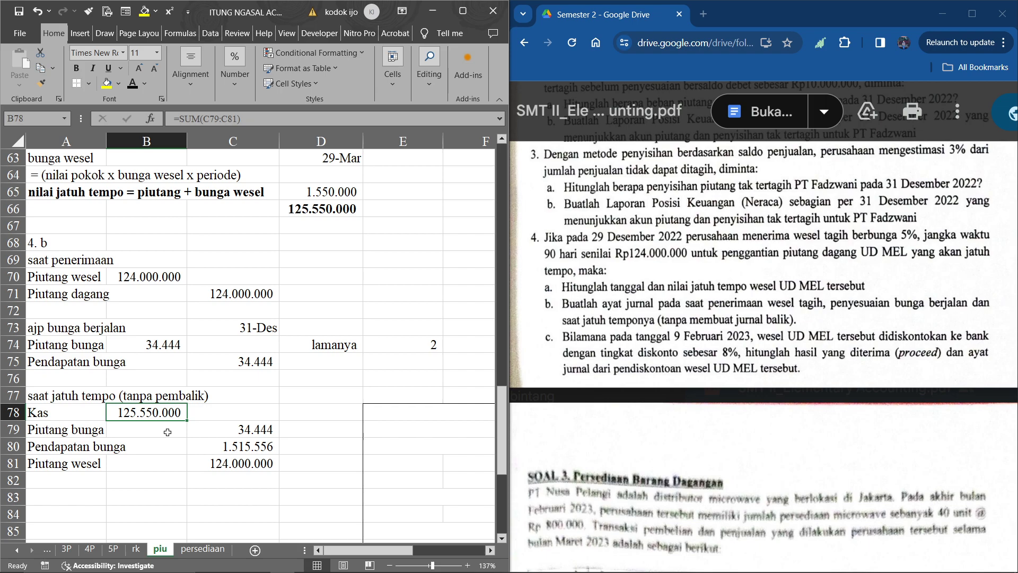
Set the font colour of the hidden reversing-entry block in E78:H86 to black.
scroll(167, 432, "right", 3)
scroll(167, 432, "down", 1)
scroll(168, 432, "right", 2)
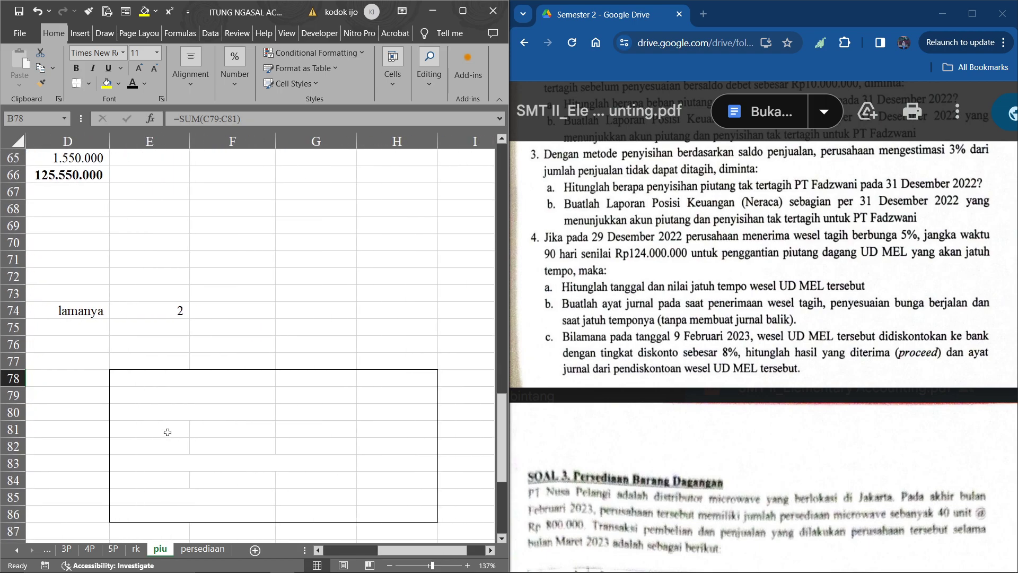
left_click(204, 376)
left_click_drag(204, 376, 204, 439)
left_click_drag(155, 378, 379, 510)
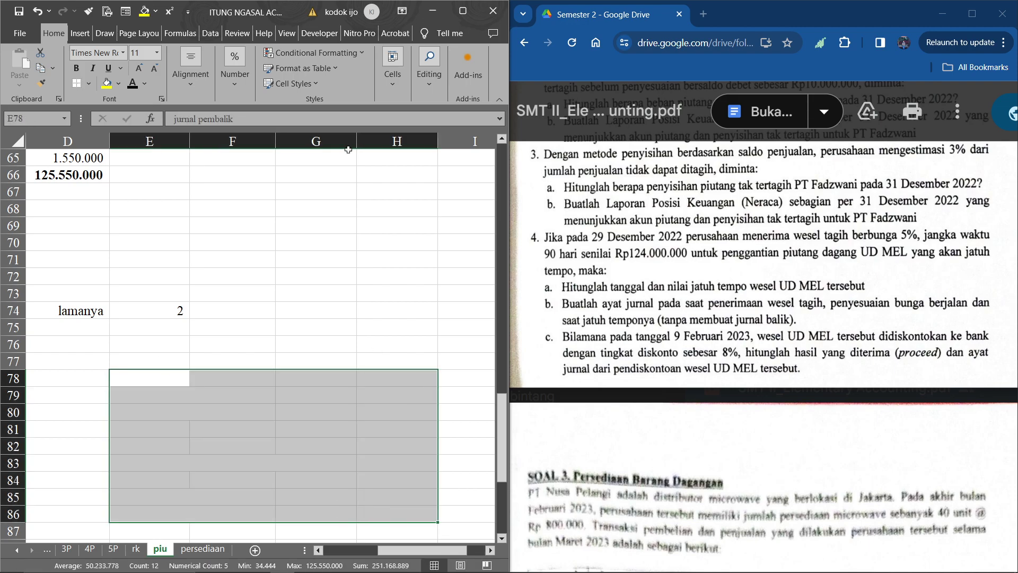
left_click(133, 84)
left_click(264, 299)
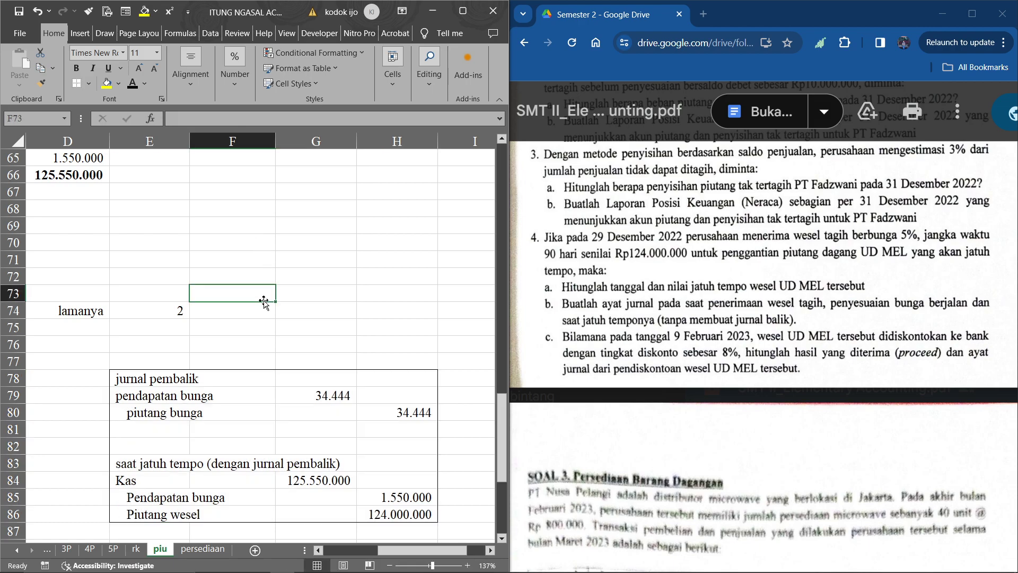
Enter the reversing entry date 01-Jan in E77 above jurnal pembalik.
scroll(264, 301, "left", 3)
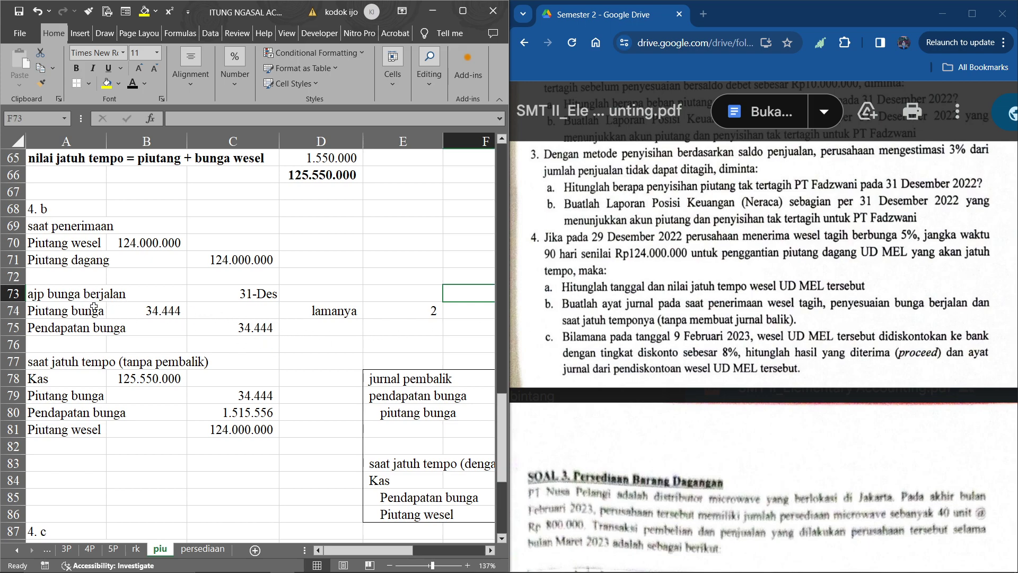
left_click(411, 366)
type("1jan")
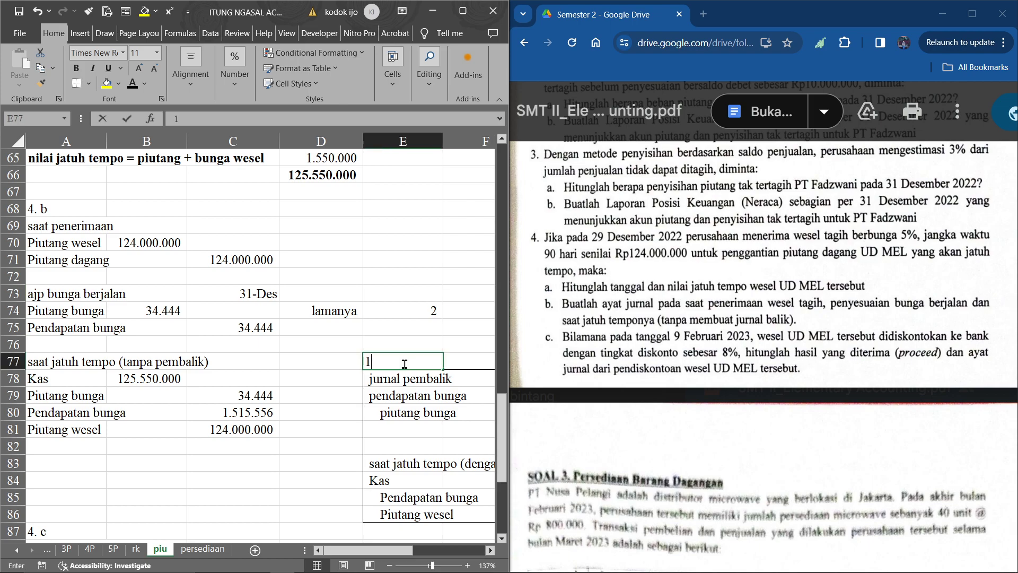
key("Return")
Compare the jurnal pembalik entry in E78:H80 with the Piutang bunga adjusting entry in row 74.
scroll(427, 403, "right", 3)
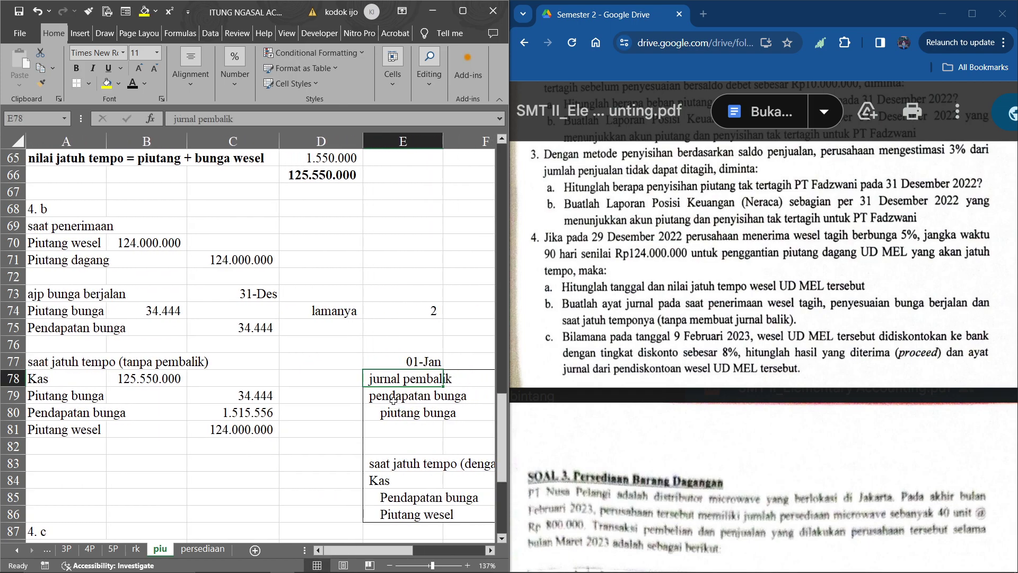
scroll(157, 317, "right", 3)
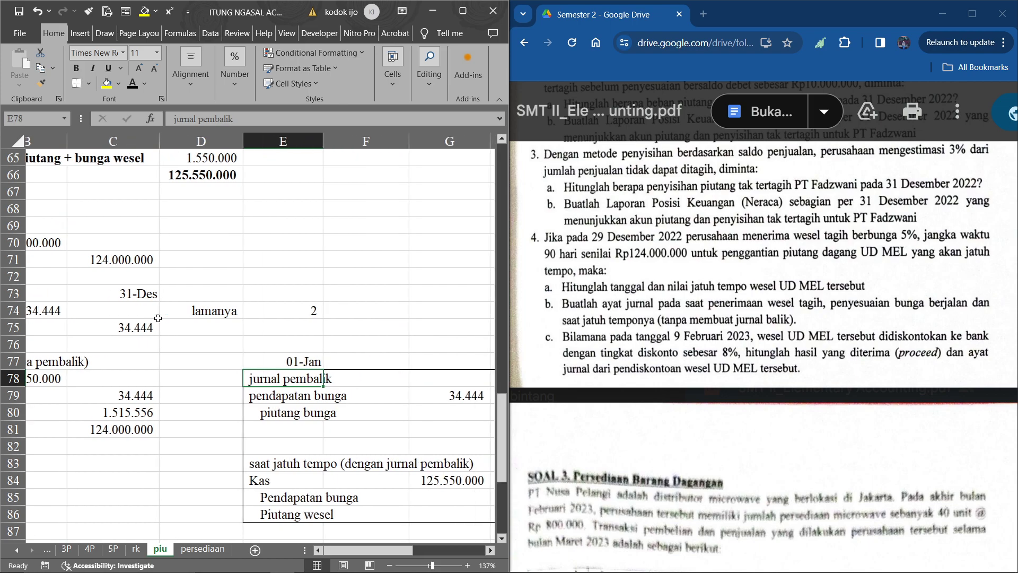
scroll(127, 324, "left", 3)
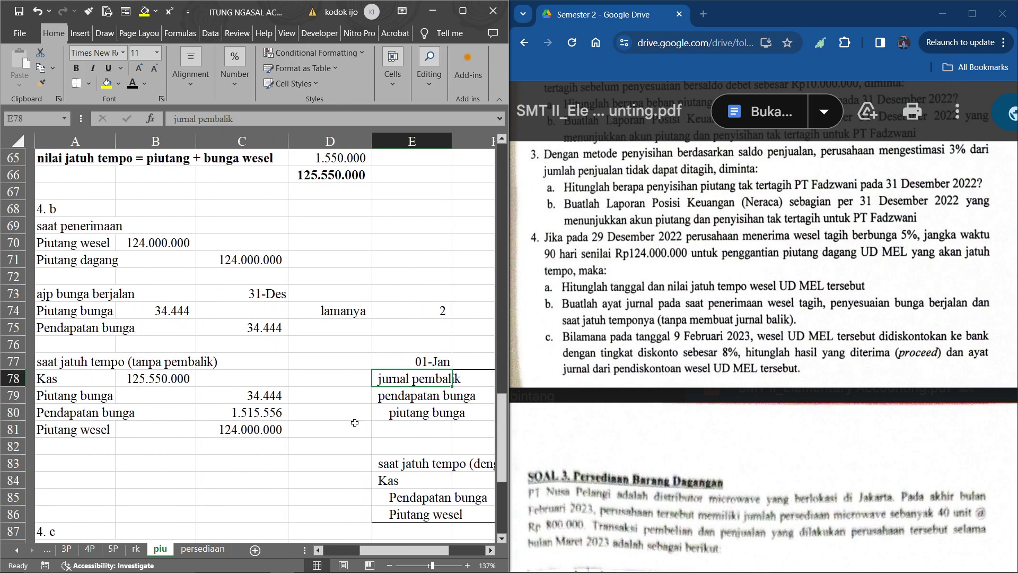
left_click(92, 307)
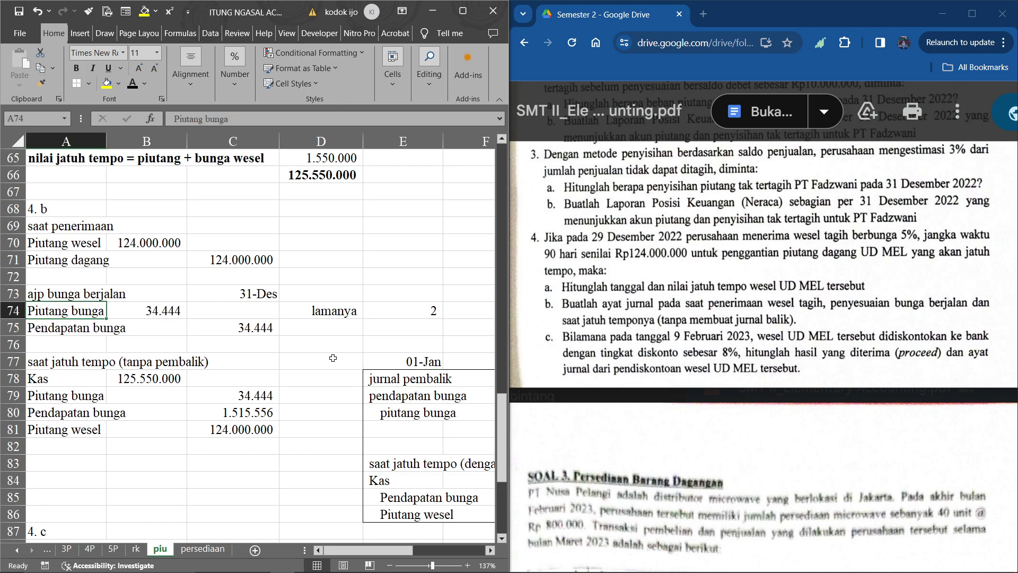
Compare the reversing entry accounts in E79:E80 with the interest adjusting entry accounts in A74:A75.
left_click(405, 409, "ctrl")
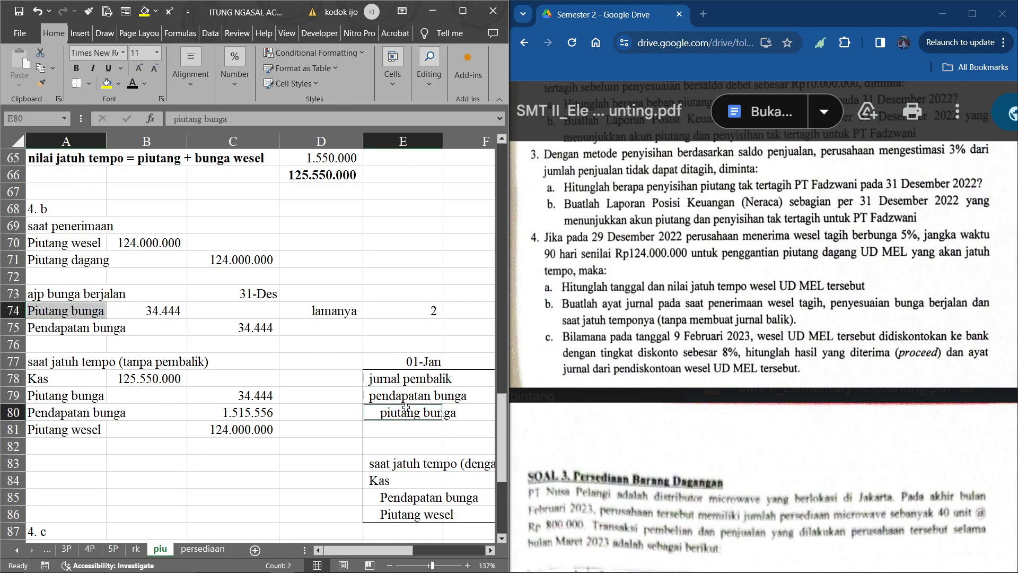
left_click(50, 328)
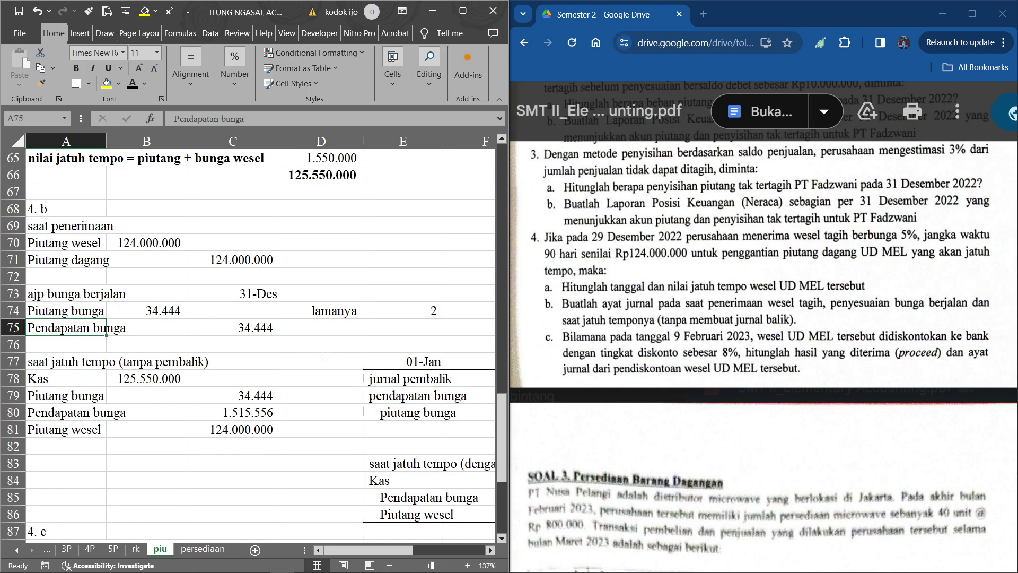
left_click(409, 394, "ctrl")
left_click(408, 394)
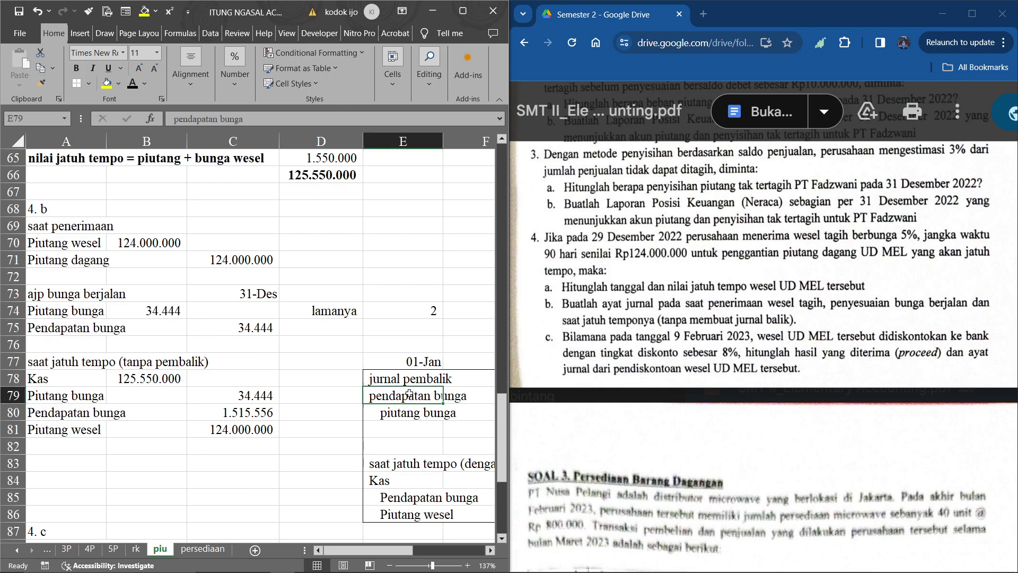
scroll(327, 324, "right", 3)
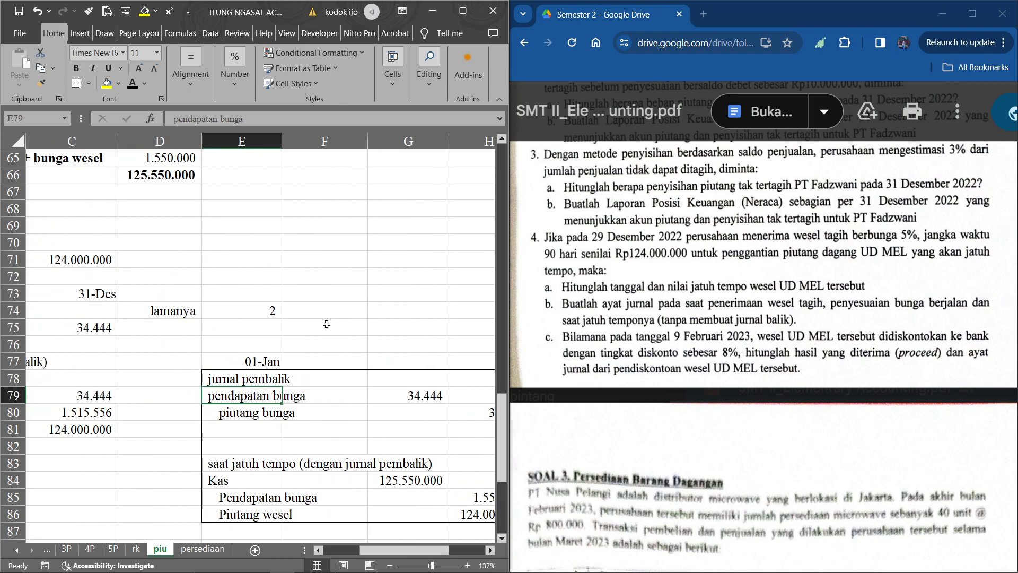
Check the Pendapatan bunga amount in H85 of the maturity entry with reversal against the note interest in D65.
scroll(326, 324, "down", 2)
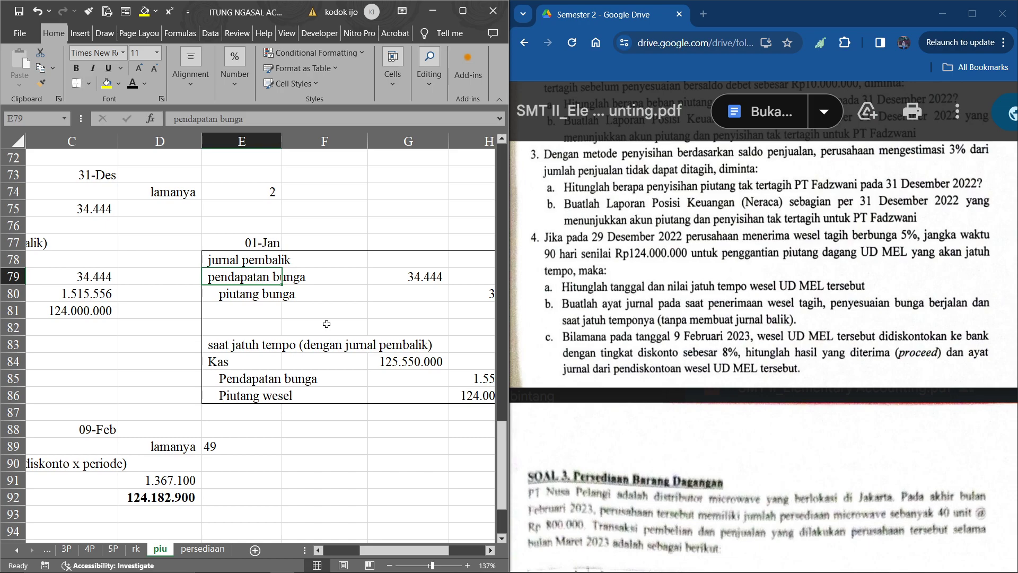
left_click(286, 378)
left_click(253, 377)
scroll(368, 348, "right", 2)
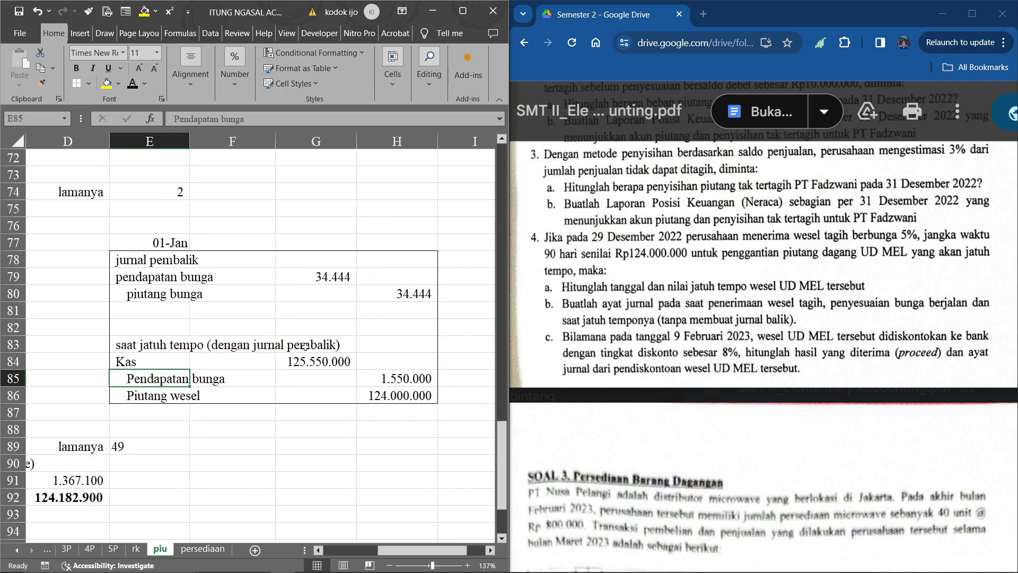
scroll(305, 346, "up", 2)
scroll(305, 346, "left", 1)
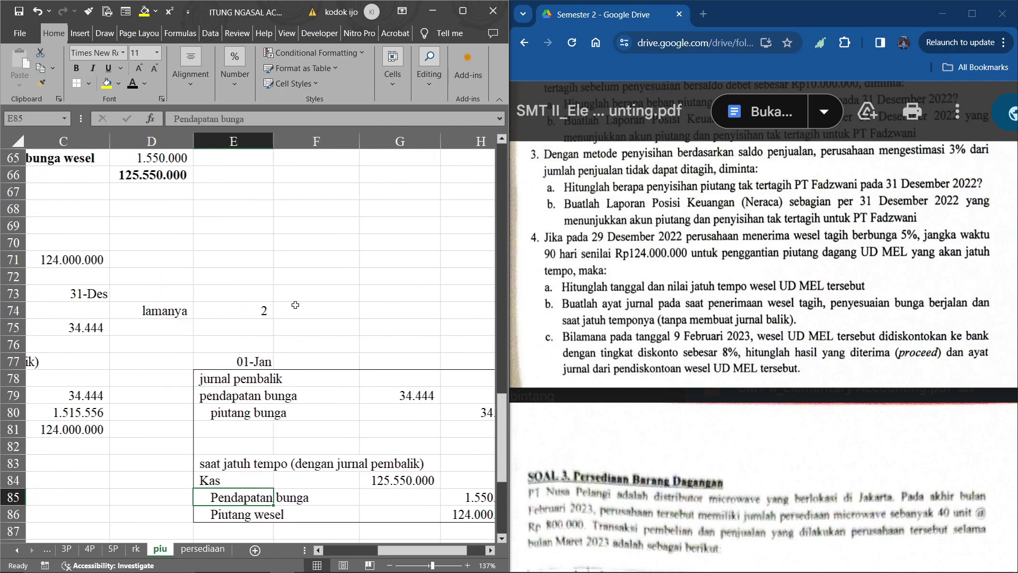
left_click(177, 155)
scroll(257, 179, "left", 2)
scroll(256, 178, "up", 2)
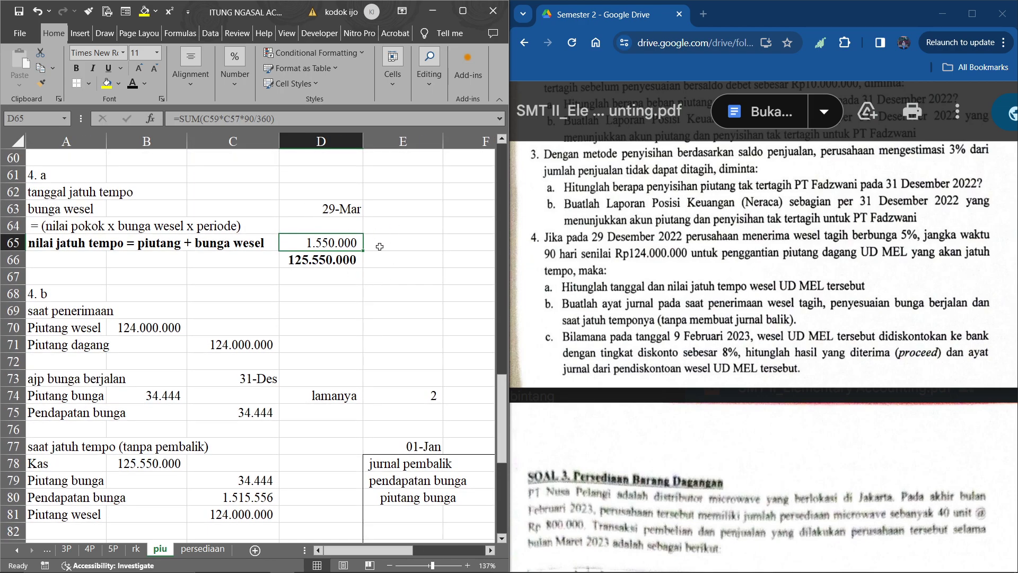
scroll(379, 247, "down", 3)
scroll(427, 323, "right", 2)
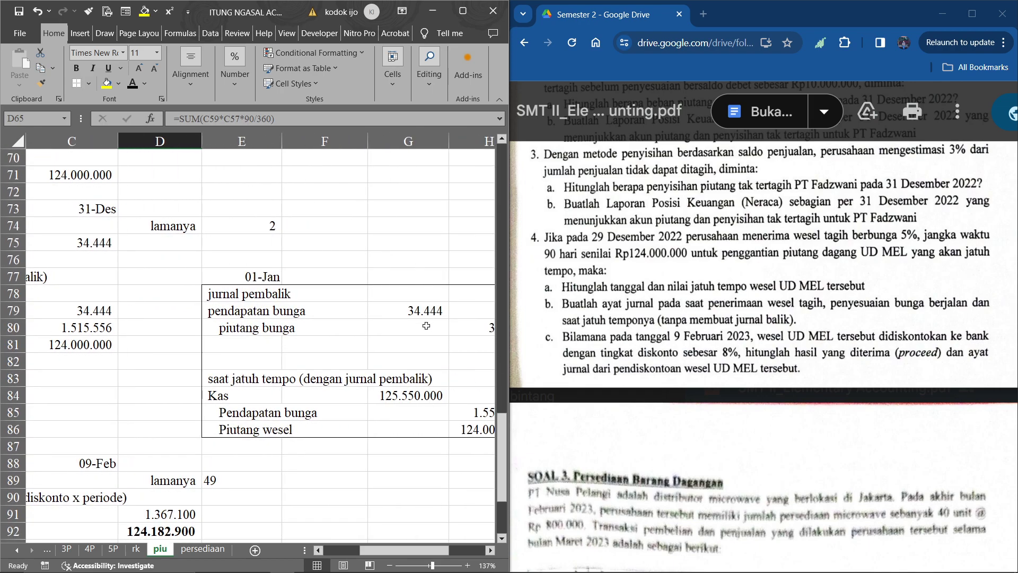
scroll(427, 323, "right", 2)
left_click(399, 413)
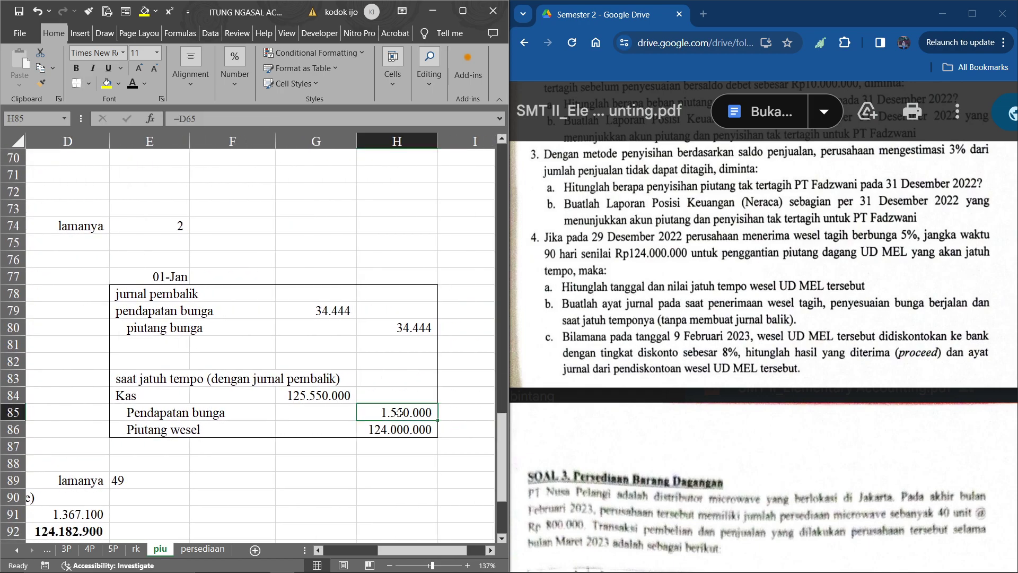
Compare the credits in C79:C81 of the maturity entry without reversal with the maturity entry that follows jurnal pembalik.
scroll(400, 413, "left", 3)
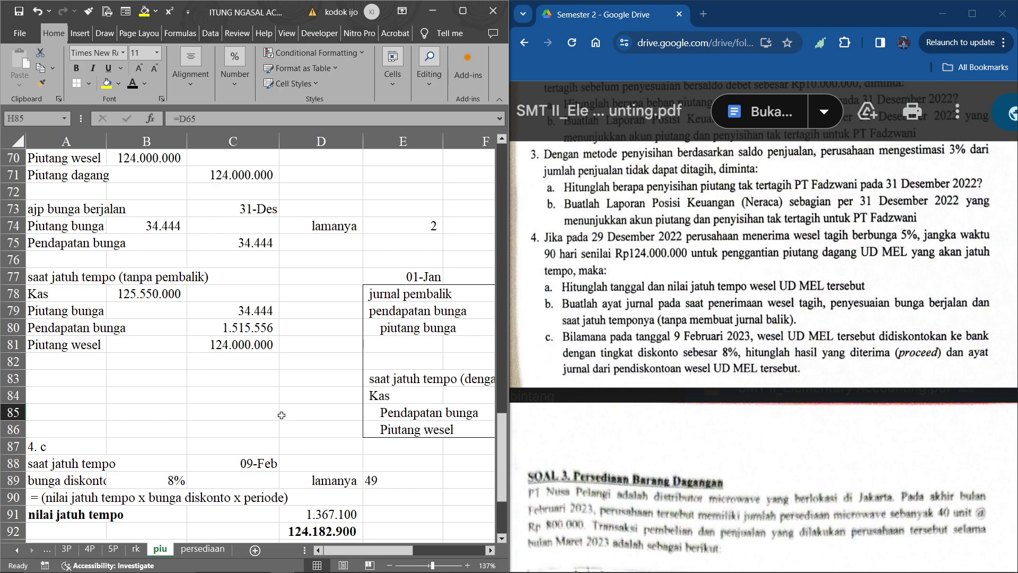
scroll(281, 415, "right", 3)
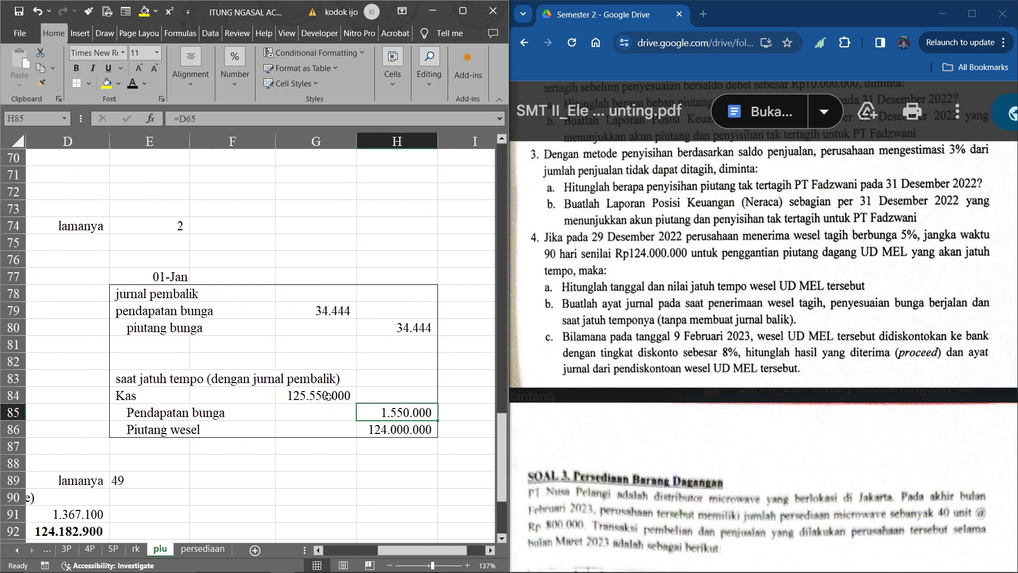
scroll(328, 396, "left", 3)
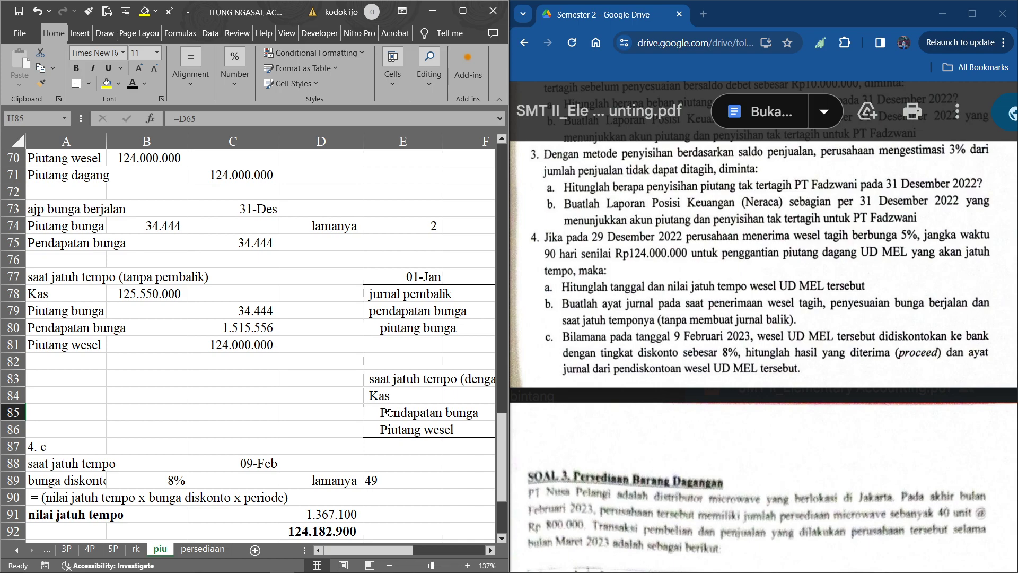
left_click_drag(236, 313, 243, 349)
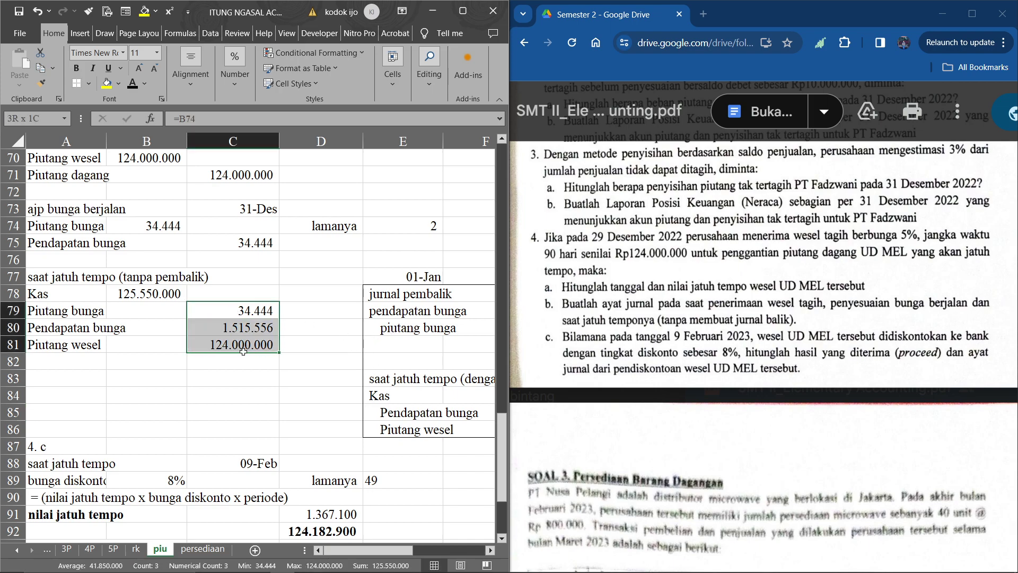
left_click(338, 363)
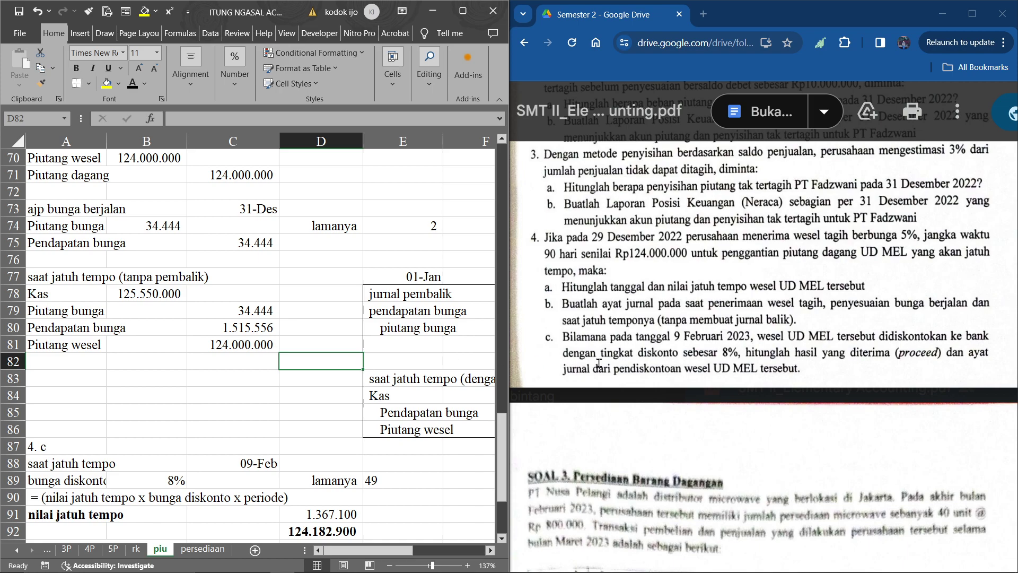
Read question 4.c on discounting the UD MEL note and examine the note's maturity date in D63.
scroll(598, 363, "down", 1)
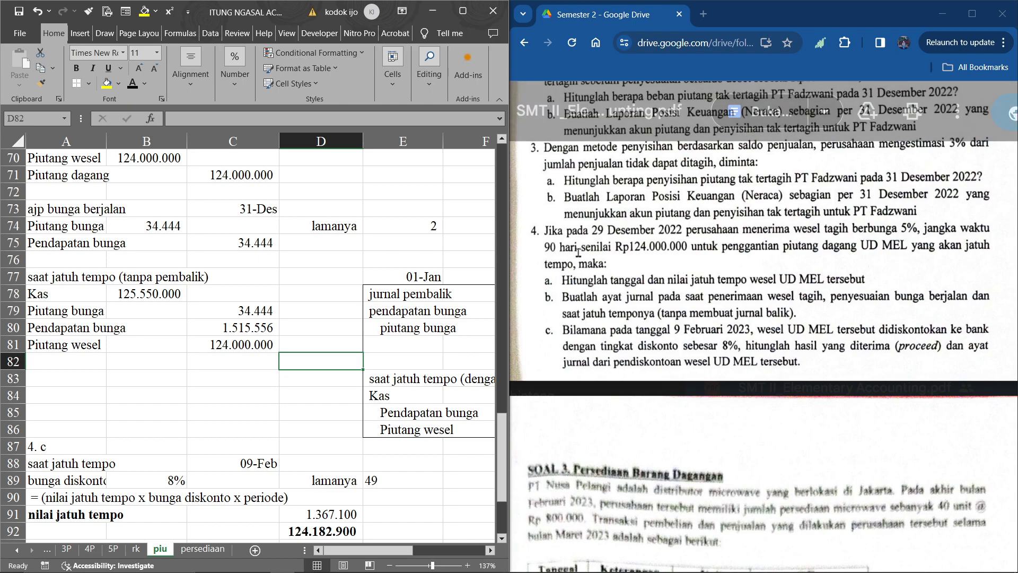
scroll(268, 241, "up", 1)
scroll(267, 242, "up", 3)
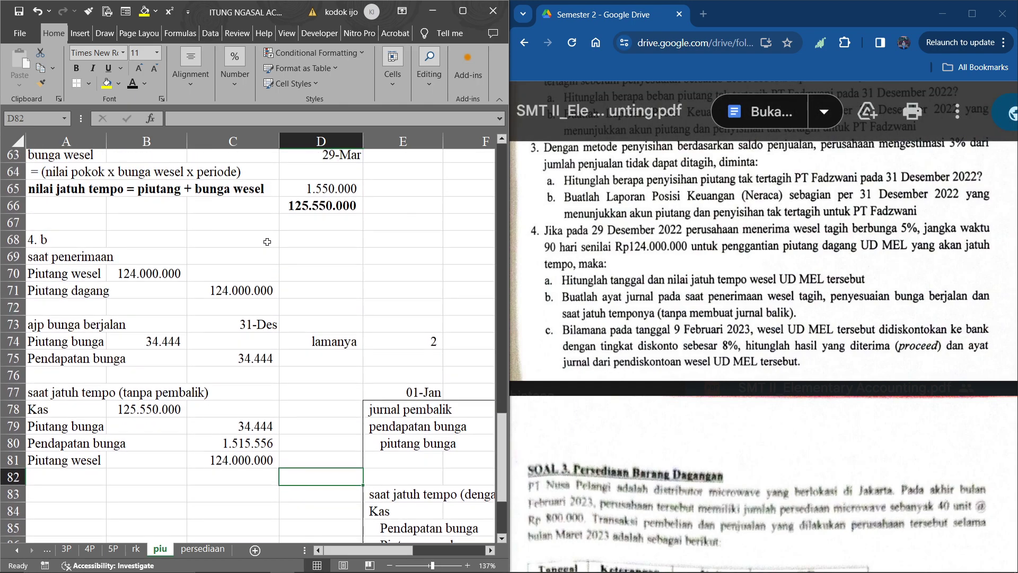
left_click(340, 207)
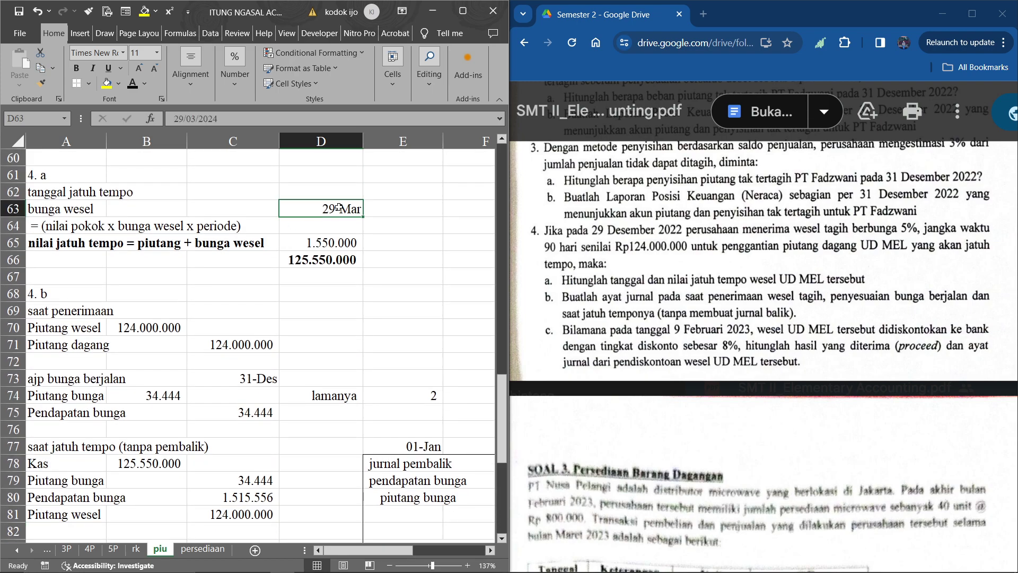
scroll(339, 207, "down", 1)
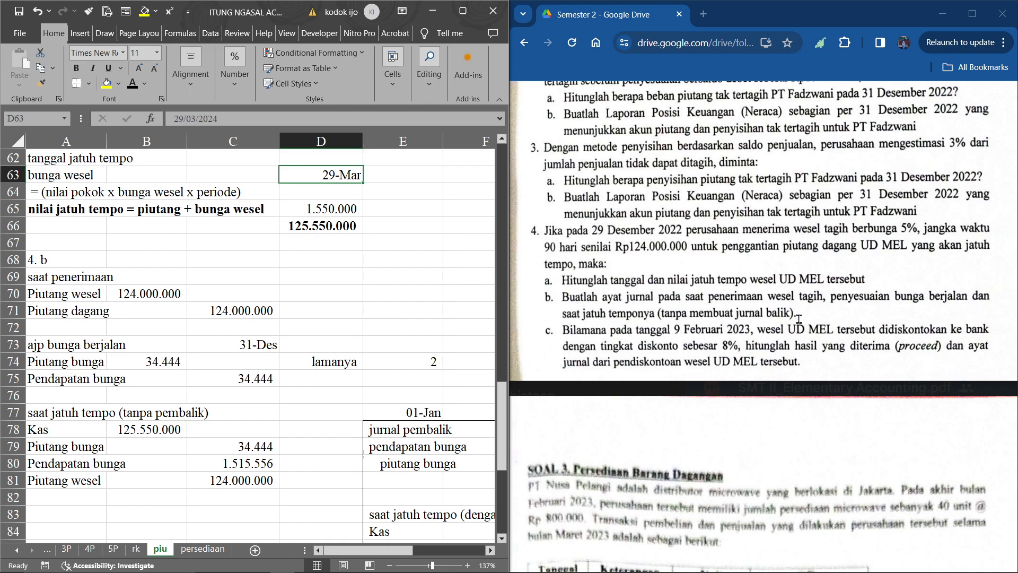
scroll(430, 269, "down", 2)
scroll(430, 269, "down", 1)
scroll(430, 269, "down", 2)
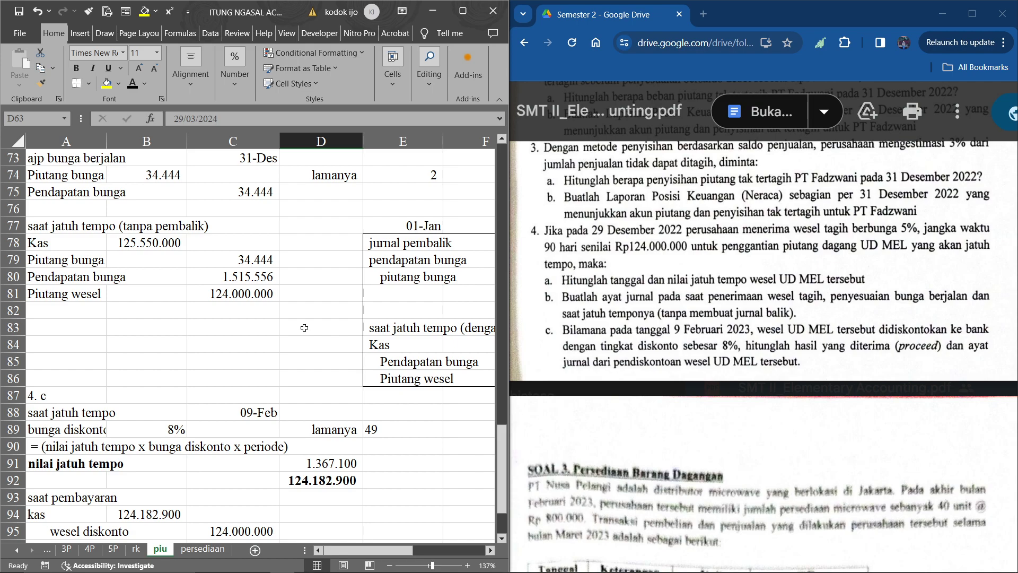
scroll(304, 327, "up", 3)
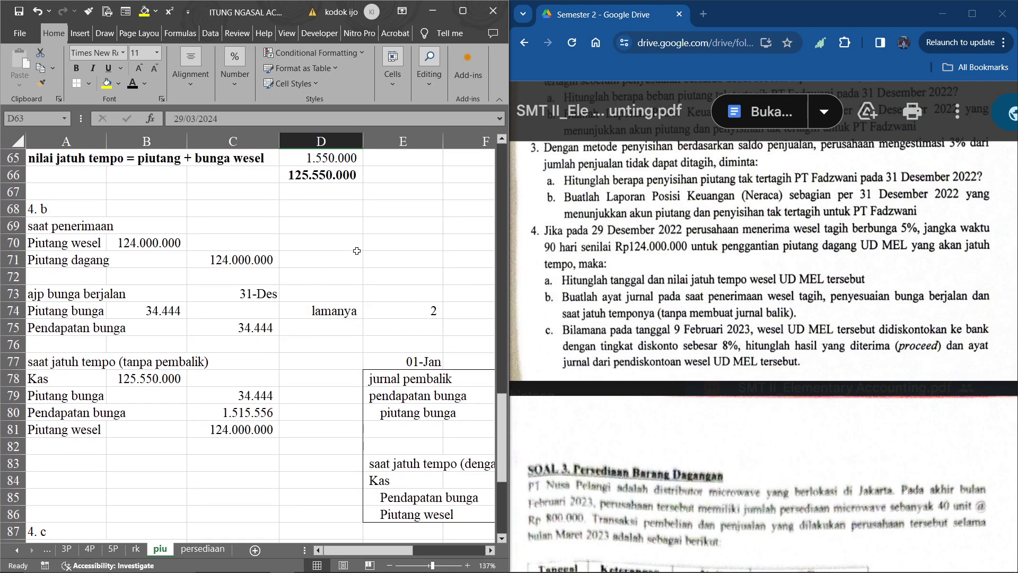
scroll(357, 251, "up", 1)
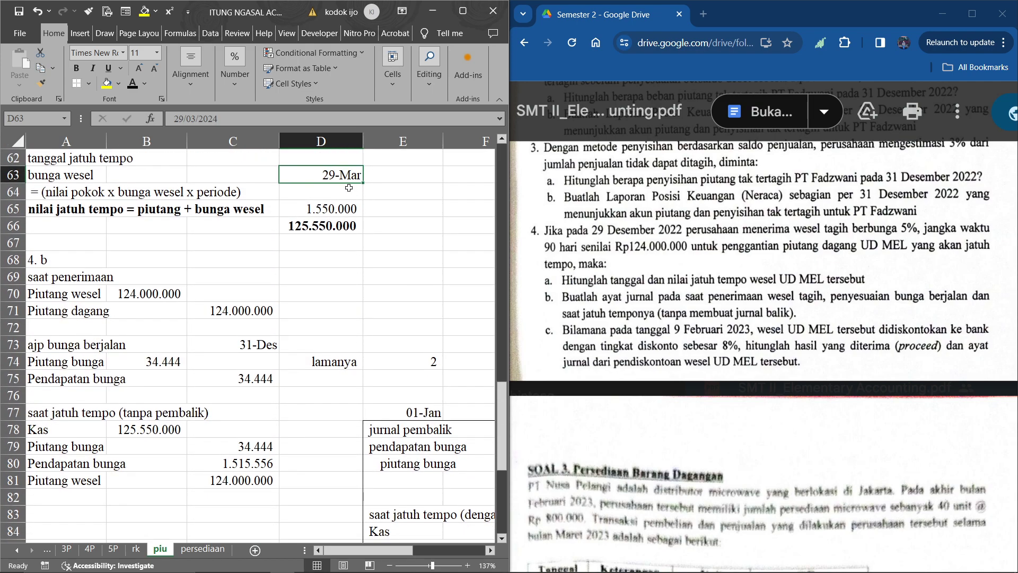
scroll(351, 284, "down", 5)
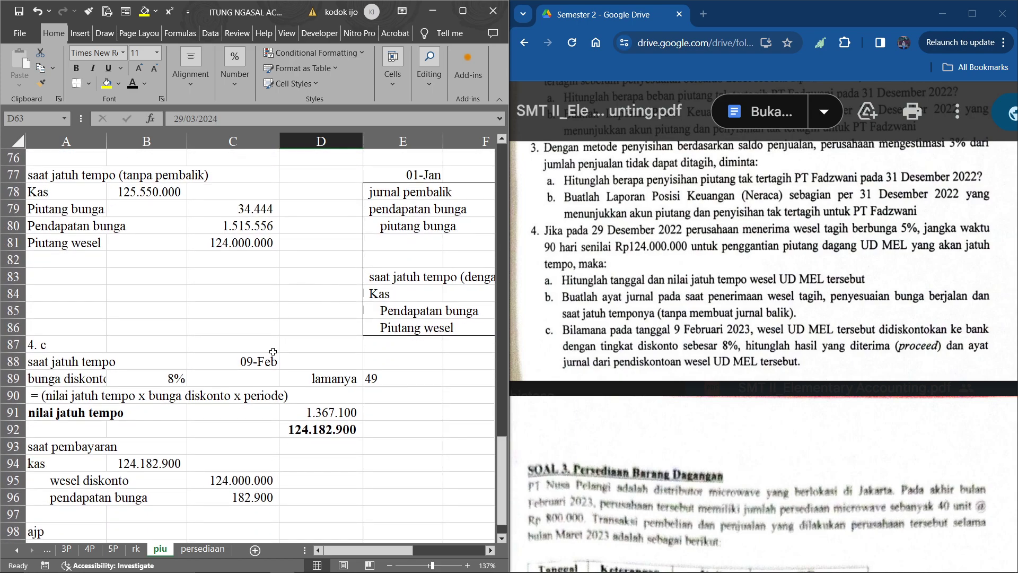
Check the discount date in C88 and the discount period in E89 against the note's maturity date.
left_click(260, 365)
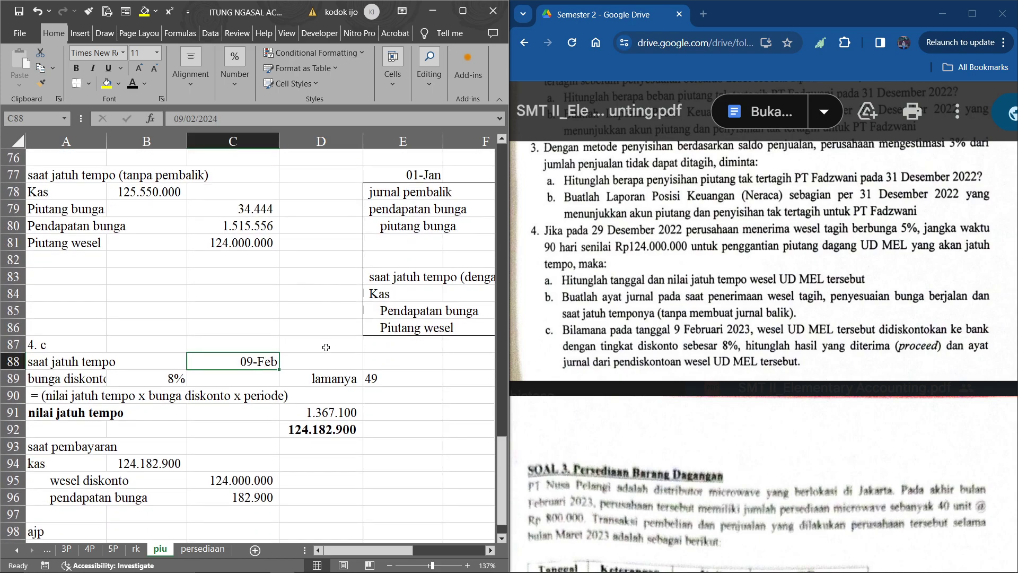
scroll(327, 347, "up", 3)
scroll(327, 347, "up", 4)
scroll(327, 347, "down", 8)
left_click(384, 350)
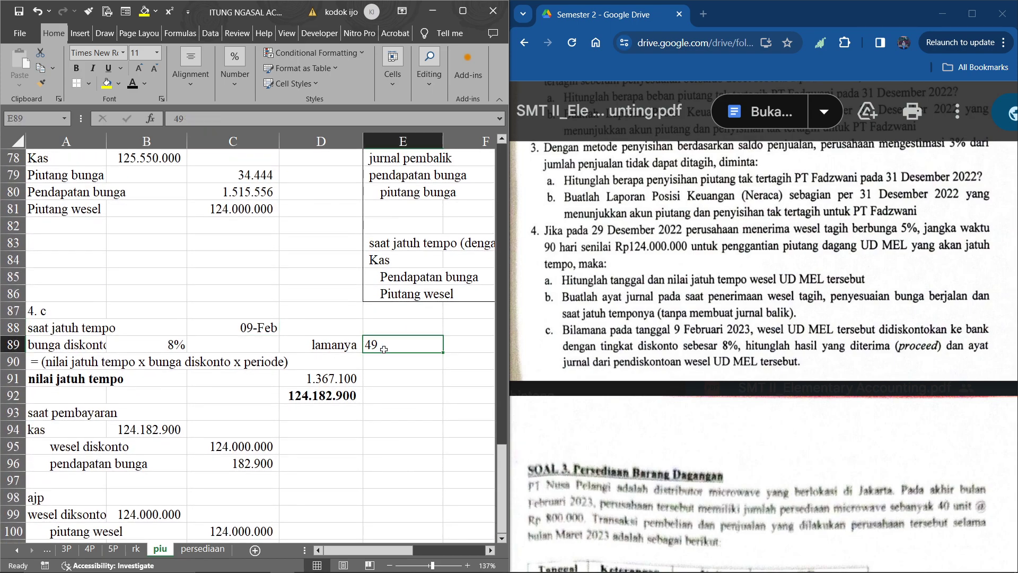
scroll(384, 349, "up", 1)
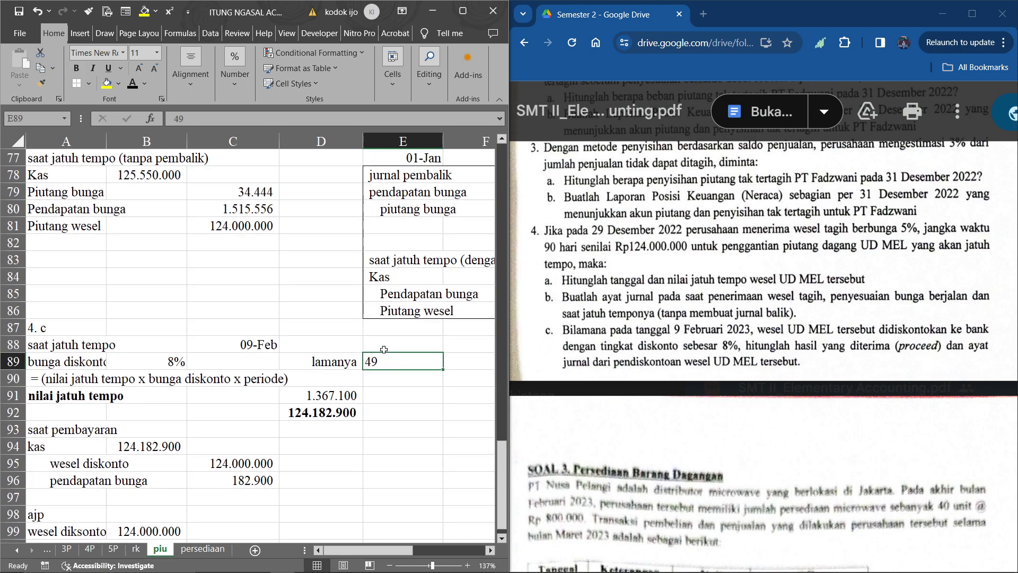
scroll(384, 349, "up", 5)
scroll(268, 351, "down", 9)
scroll(268, 351, "up", 2)
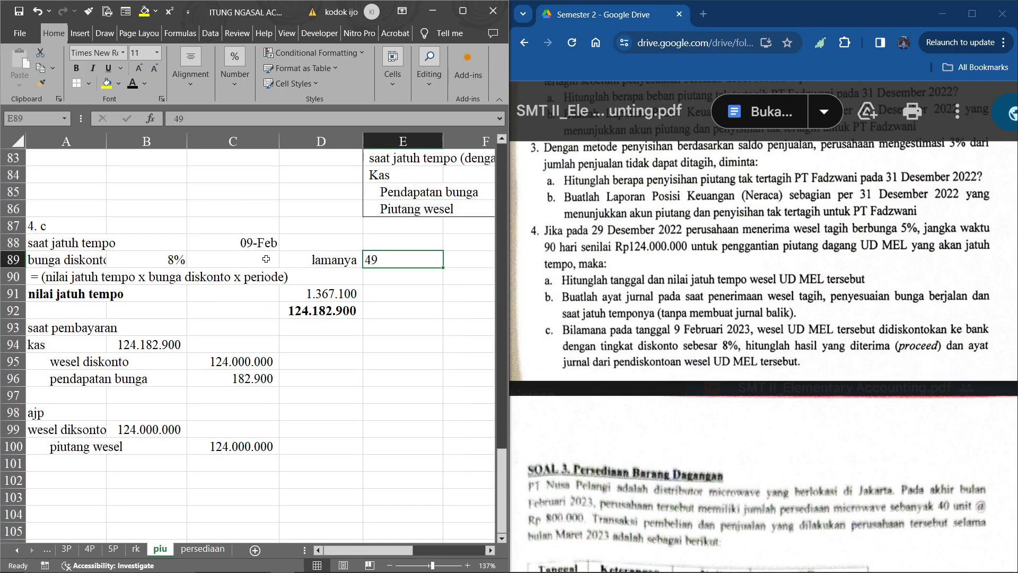
Enter 29 in C87 above the discount date as a scratch figure for the day count, and clear it again.
left_click(243, 225)
type("29")
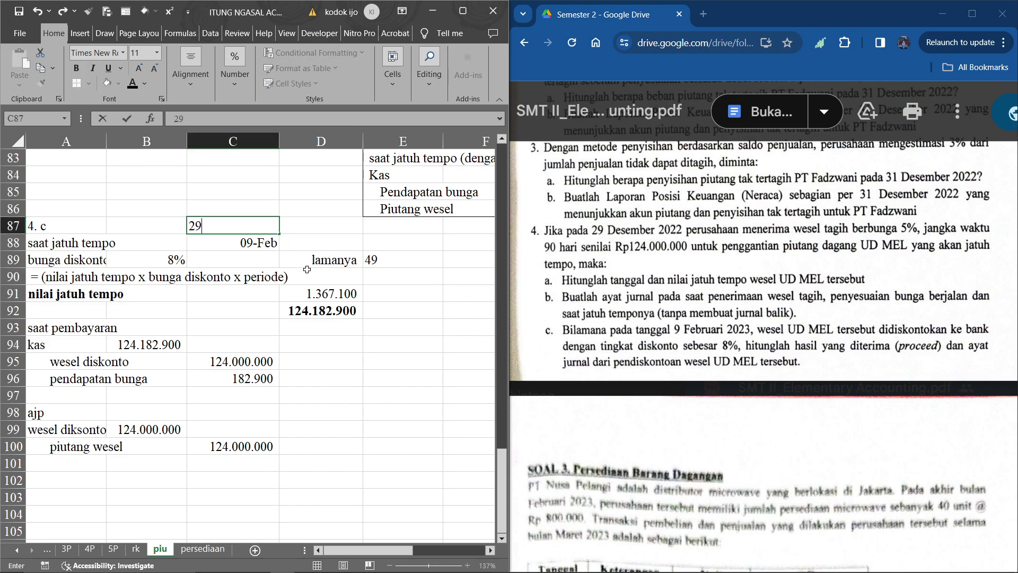
key("Return")
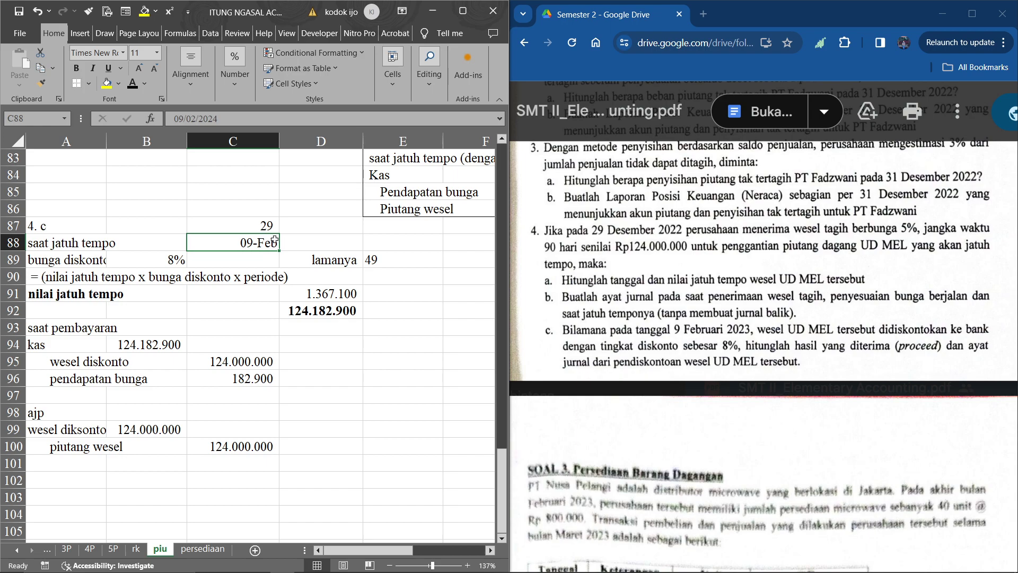
scroll(274, 240, "up", 5)
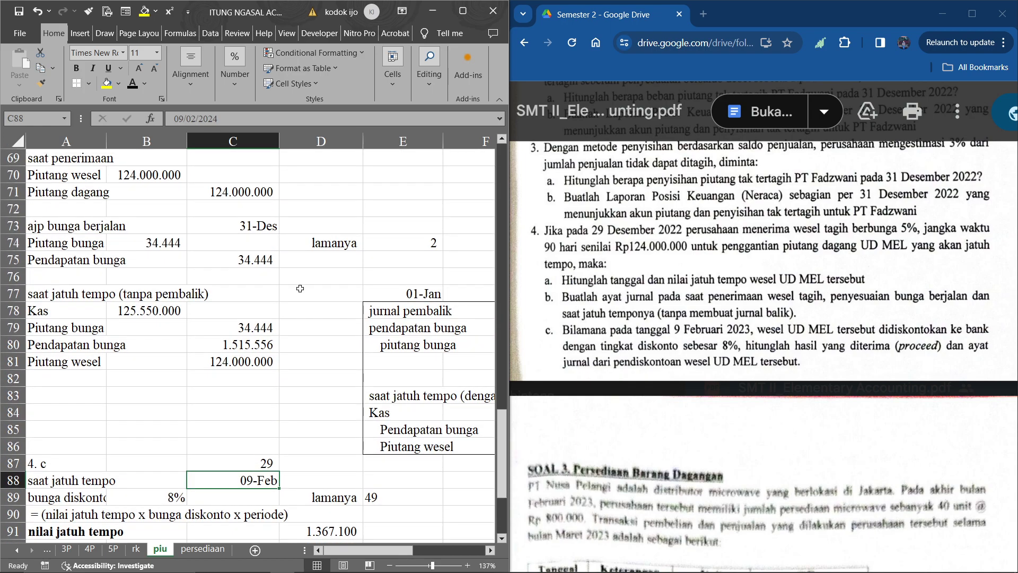
scroll(300, 288, "up", 3)
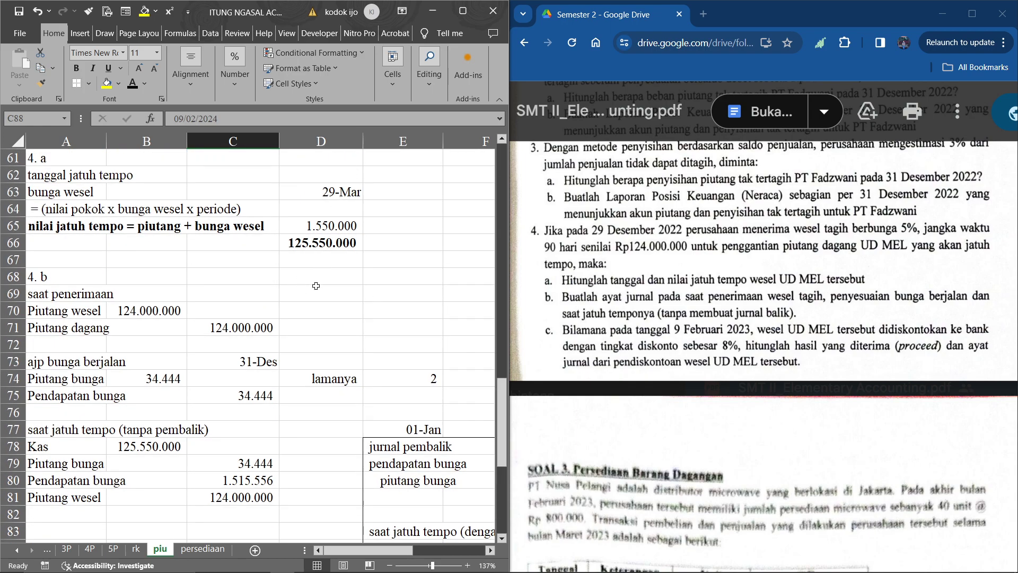
scroll(316, 284, "down", 6)
left_click(260, 314)
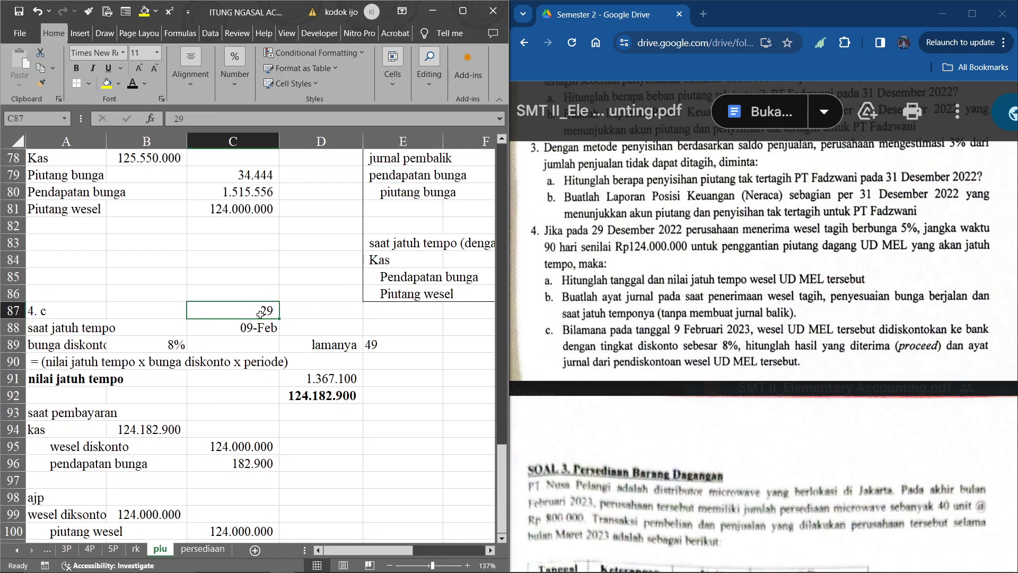
key("Down")
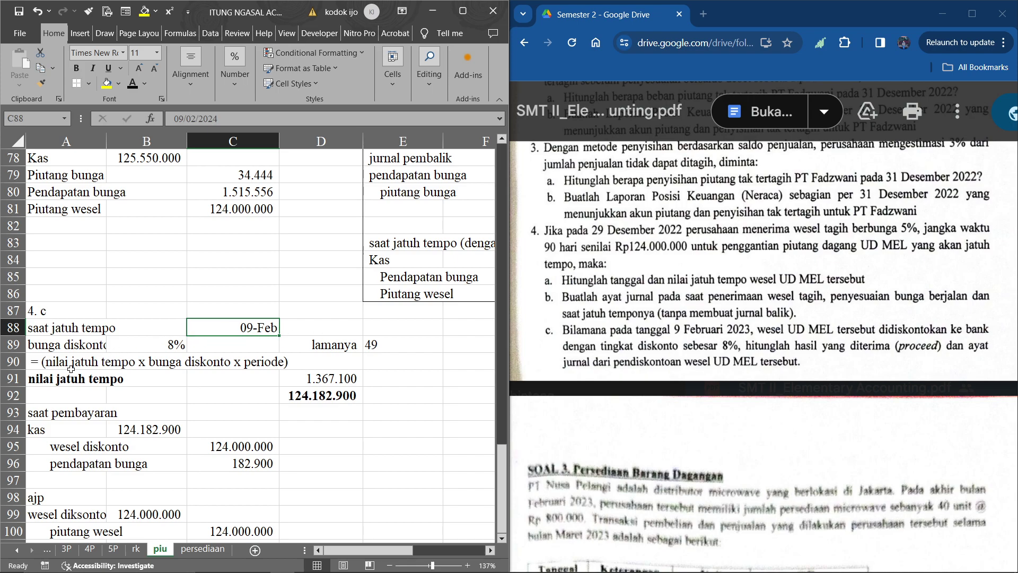
Trace the bank discount formula in D91 back to the note's maturity value in D66.
scroll(253, 253, "up", 4)
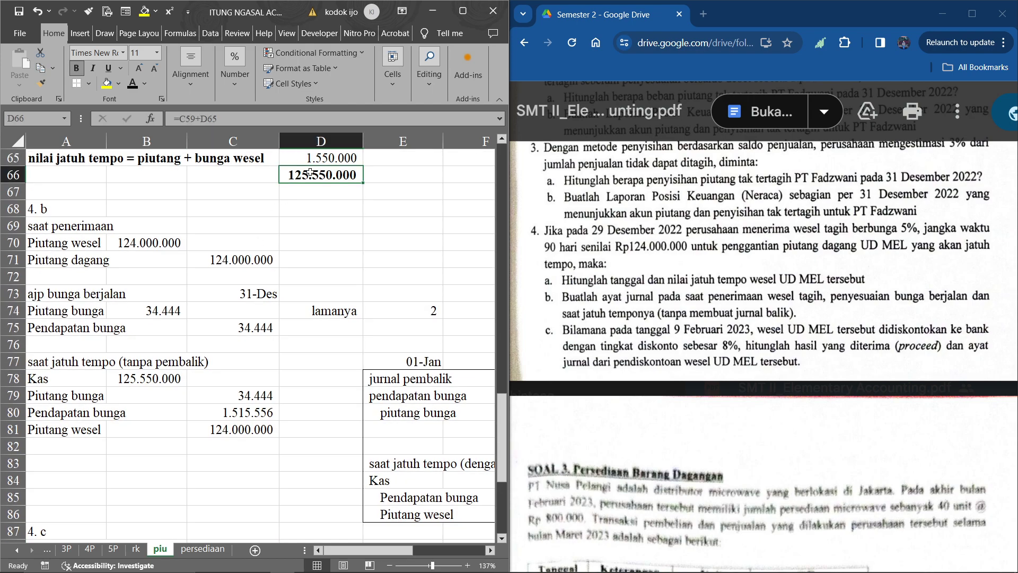
scroll(237, 253, "down", 2)
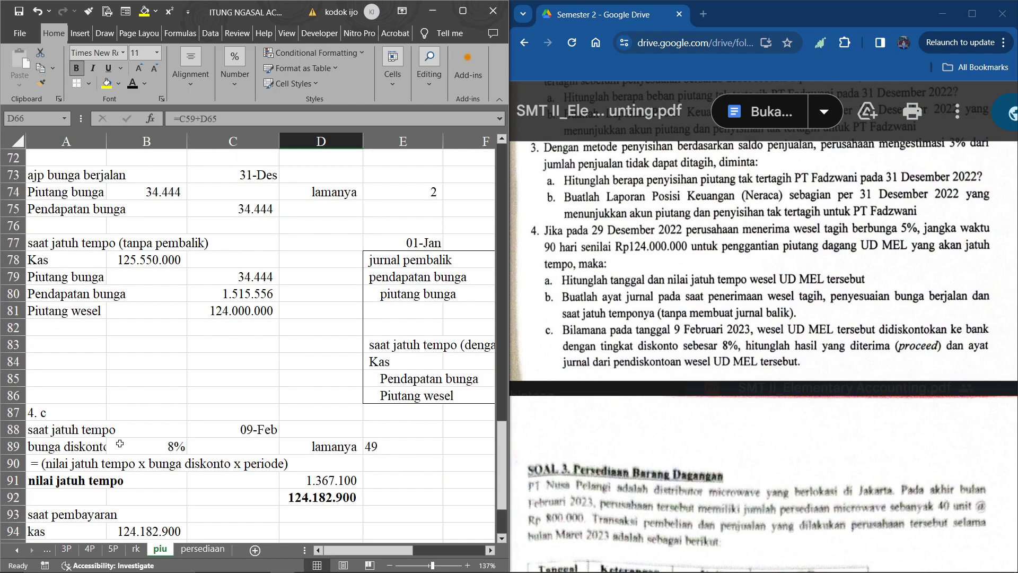
scroll(120, 443, "down", 1)
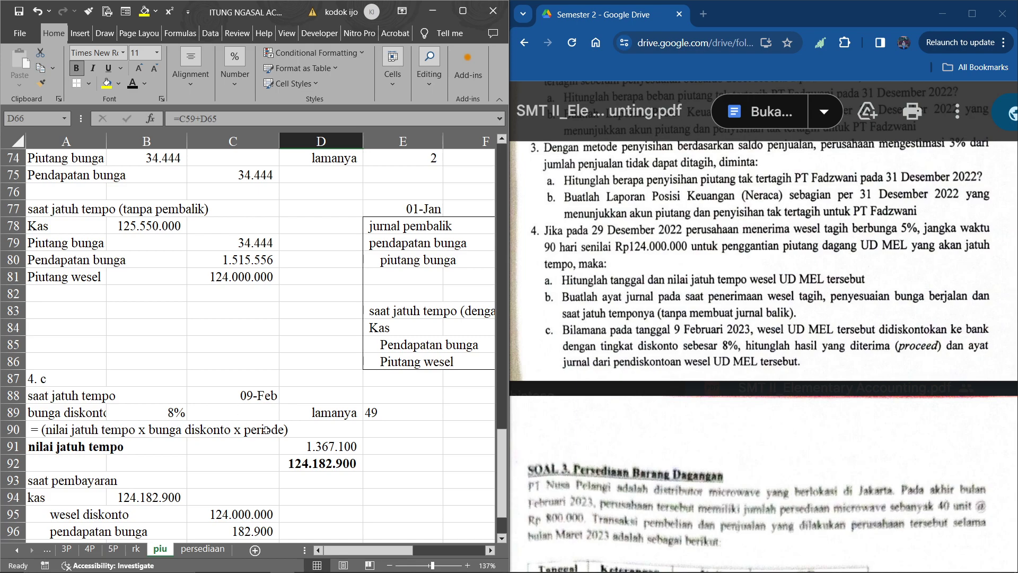
left_click(318, 446)
scroll(349, 329, "up", 1)
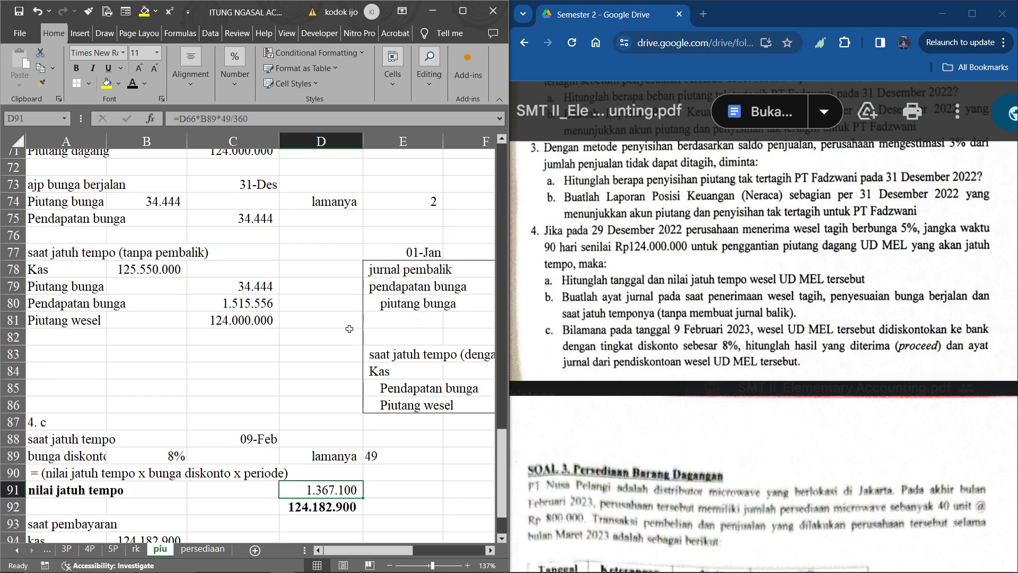
scroll(349, 329, "up", 2)
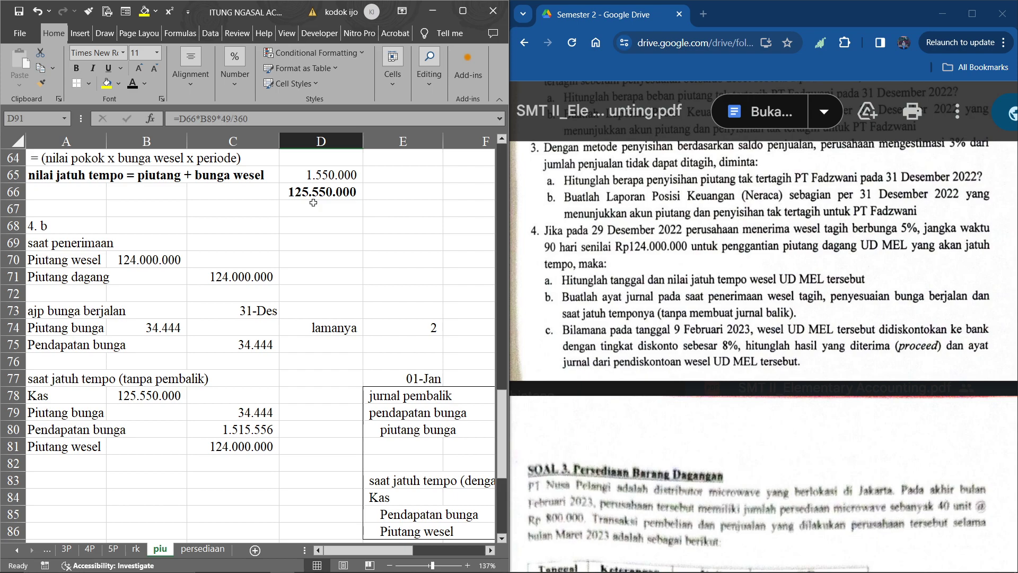
scroll(314, 203, "down", 2)
scroll(314, 202, "down", 2)
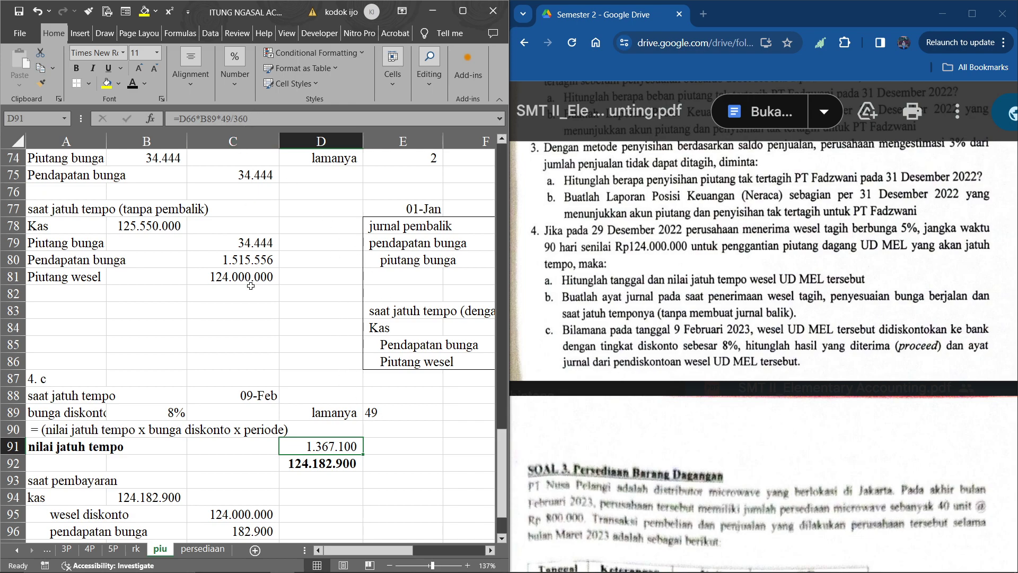
Check the discount amount in D91 against the discount period in E89 and the note's maturity date in D63.
left_click(399, 464)
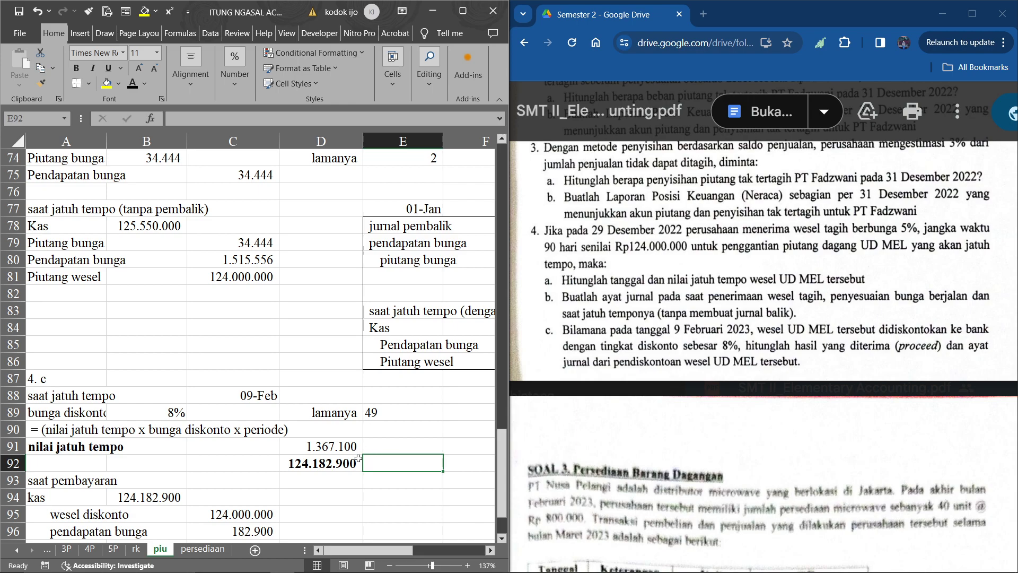
left_click(334, 446)
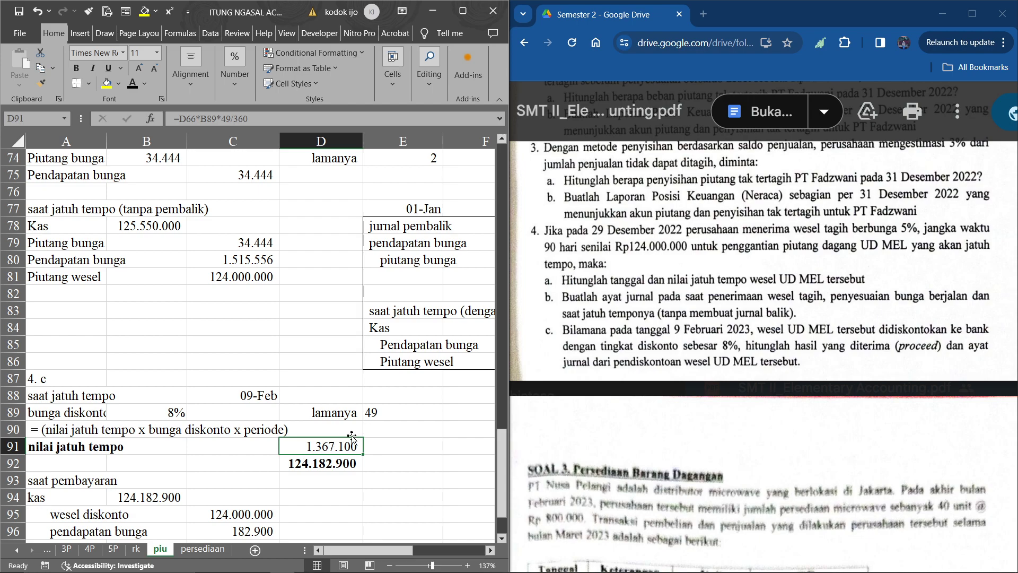
left_click(412, 412)
scroll(412, 412, "up", 1)
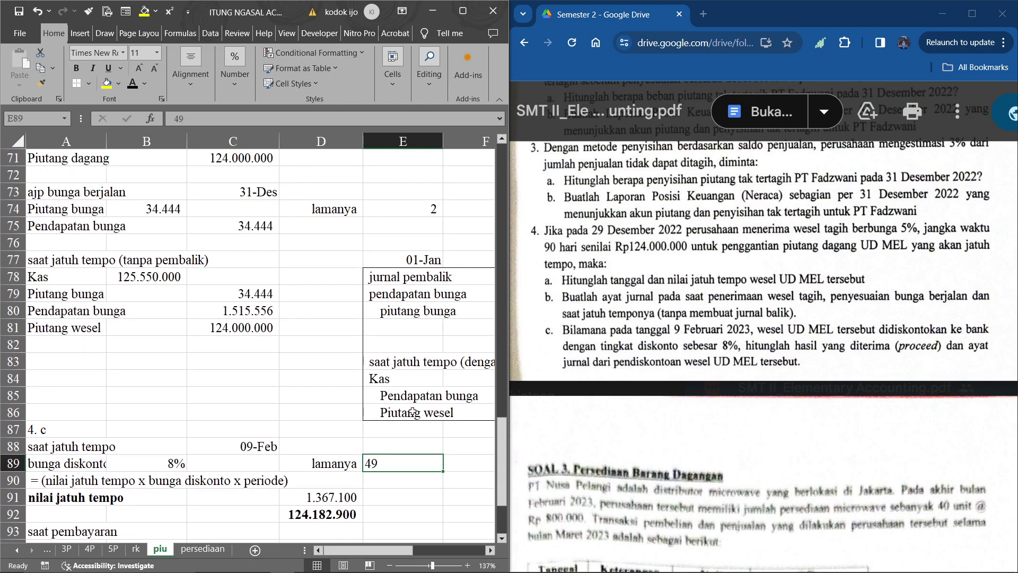
scroll(413, 411, "down", 3)
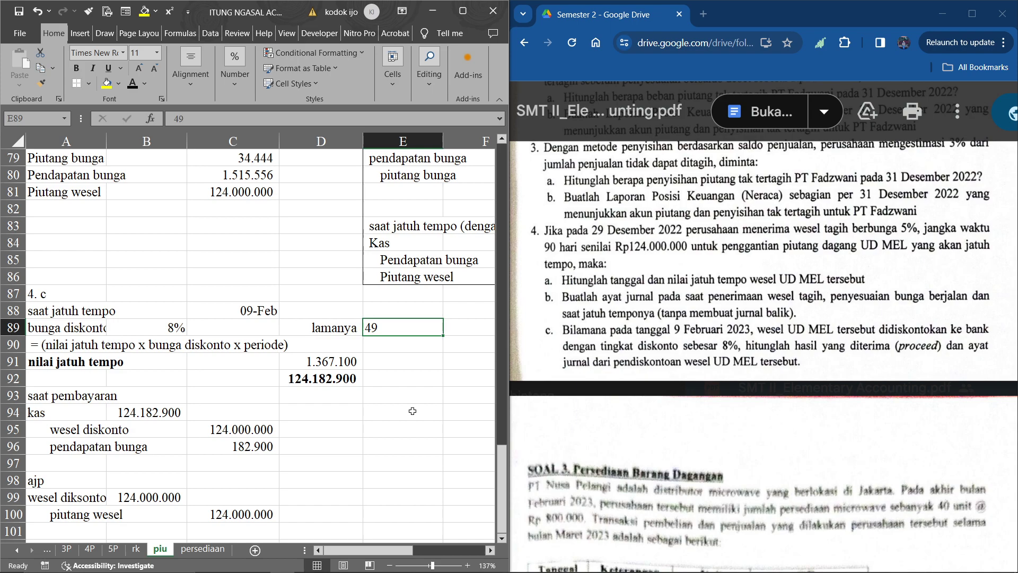
scroll(337, 333, "up", 2)
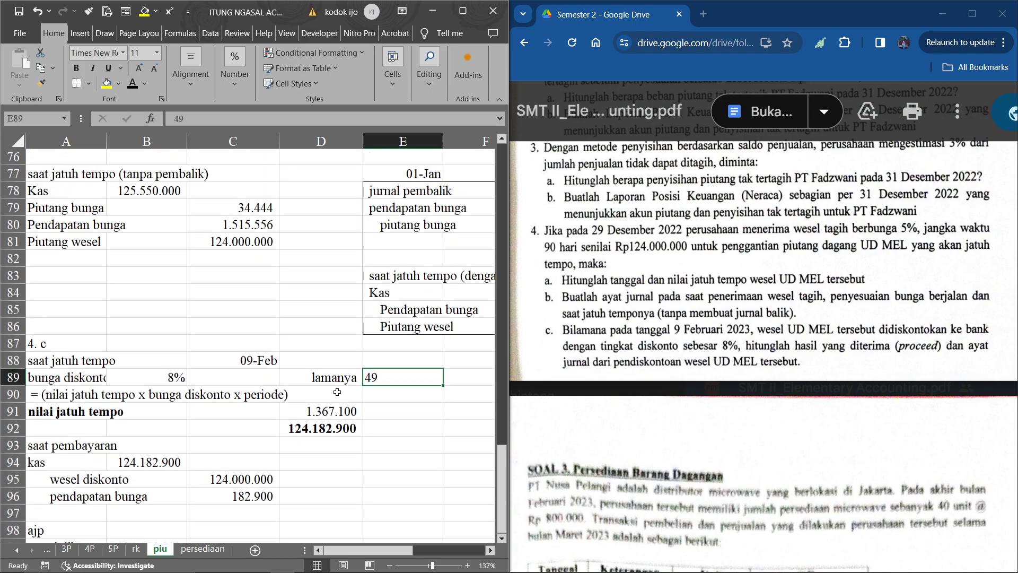
scroll(338, 332, "up", 5)
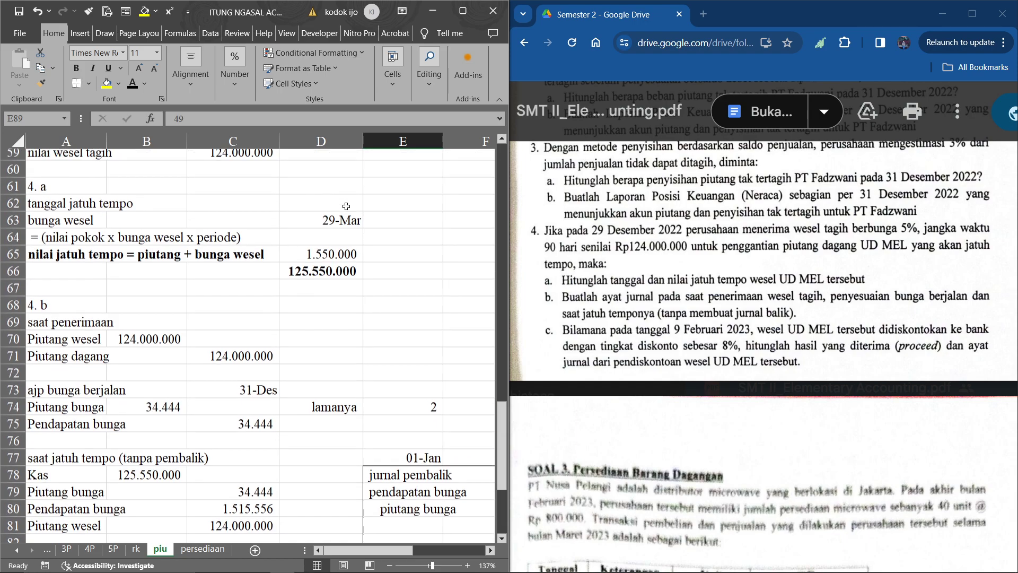
scroll(328, 309, "down", 7)
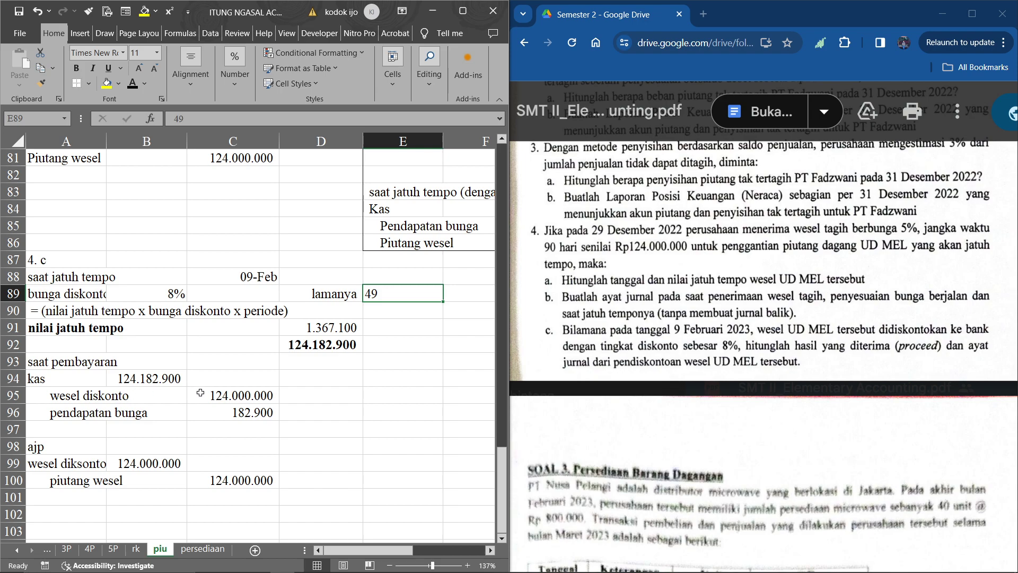
Examine the credits in C95 and C96 of the saat pembayaran entry against the discount proceeds in D92.
left_click(219, 395)
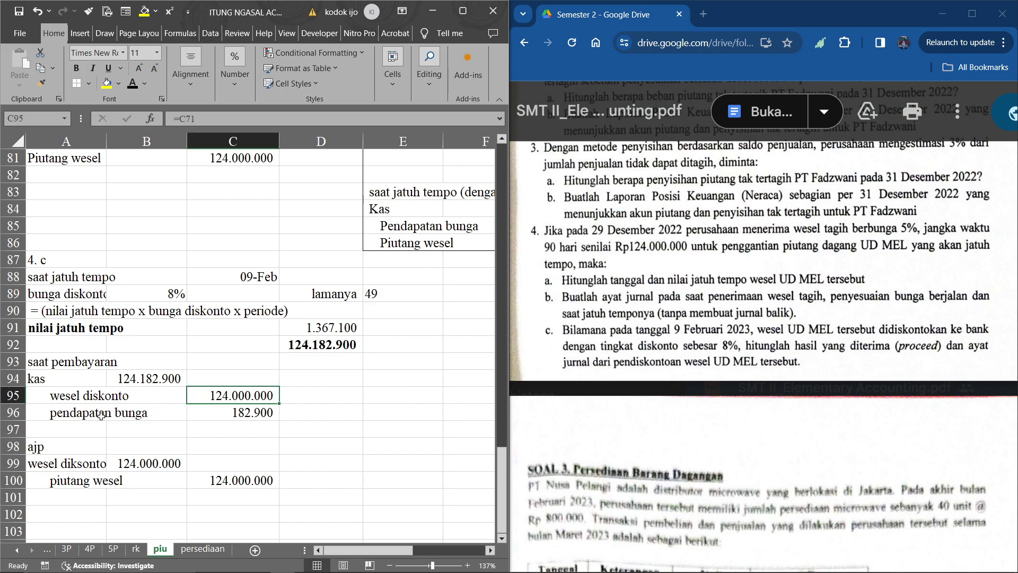
left_click(69, 424)
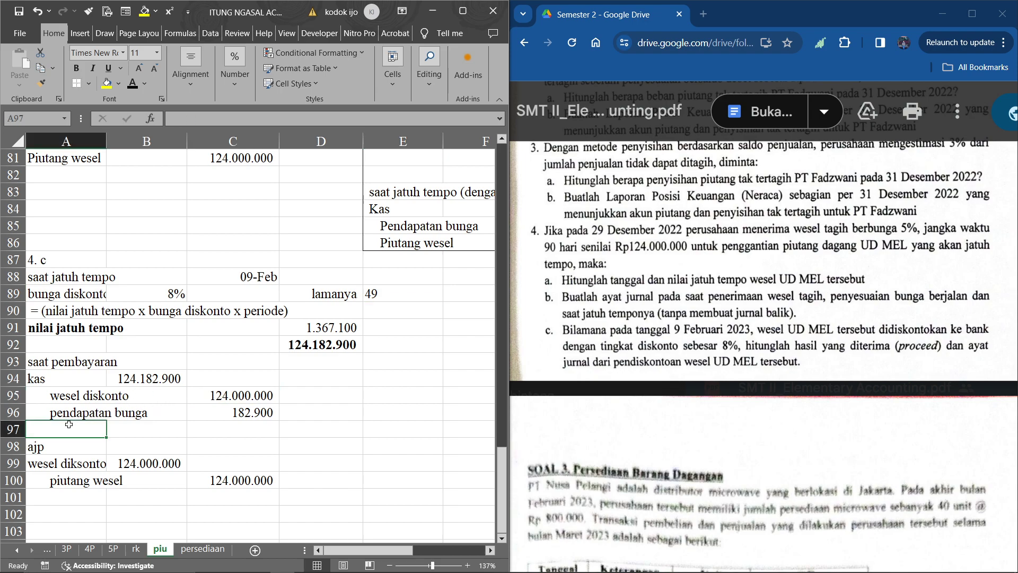
left_click(307, 348)
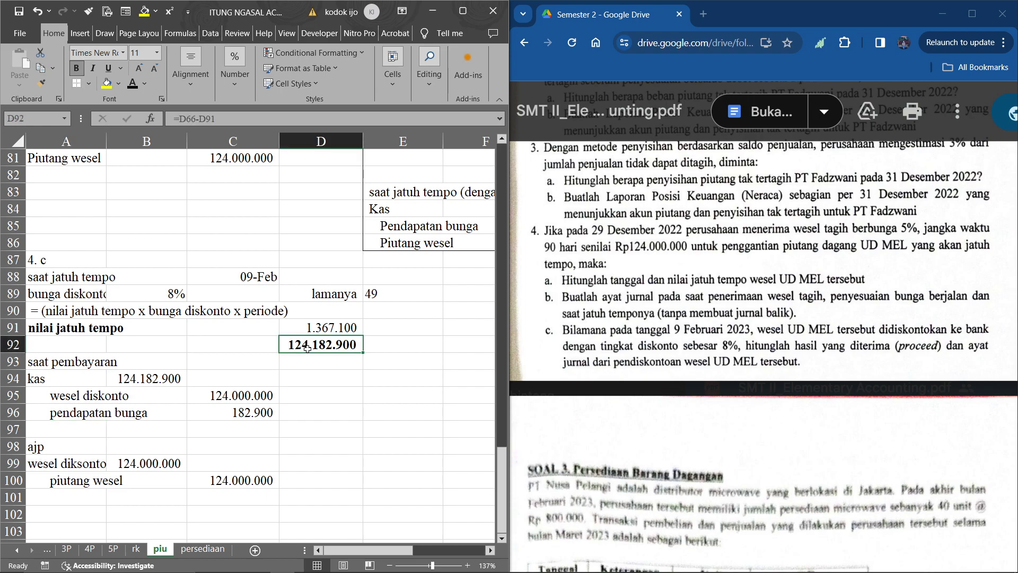
left_click(251, 410)
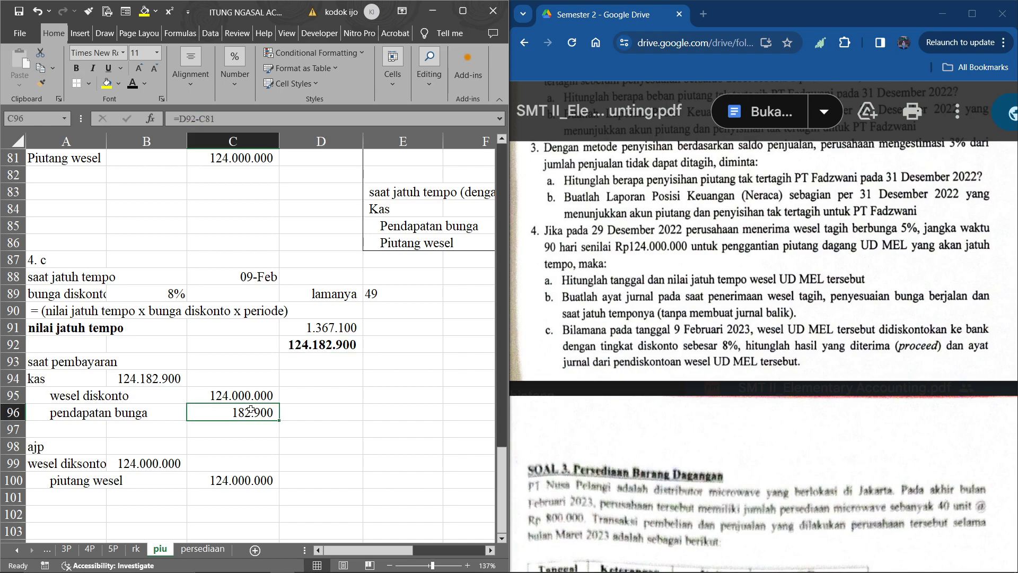
Compare the interest income in C96 with the interest income in H85 of the maturity entry with jurnal pembalik.
scroll(352, 380, "up", 2)
scroll(352, 380, "up", 3)
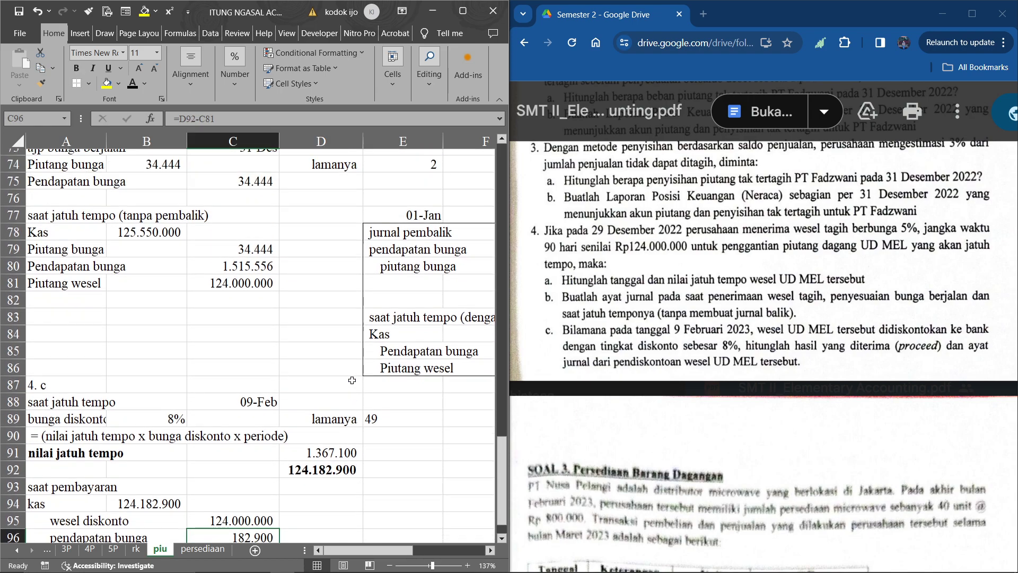
scroll(352, 380, "right", 2)
scroll(352, 380, "right", 1)
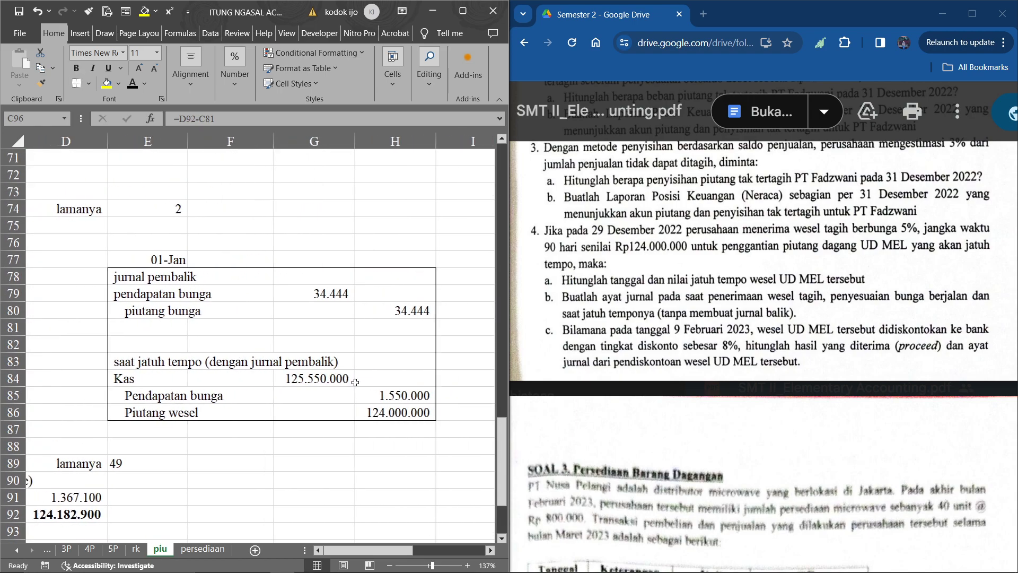
left_click(390, 396)
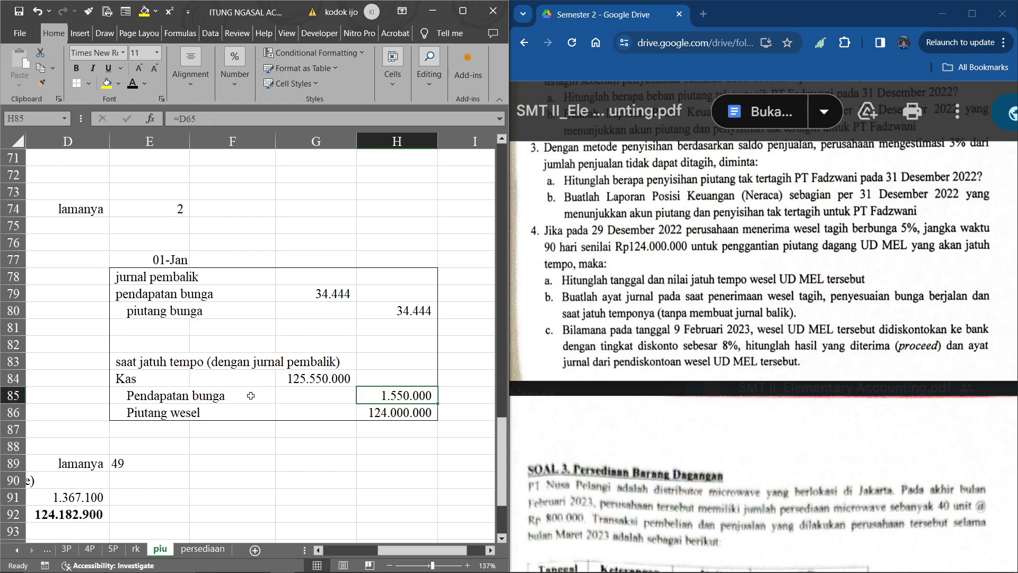
scroll(251, 395, "left", 3)
scroll(251, 395, "down", 2)
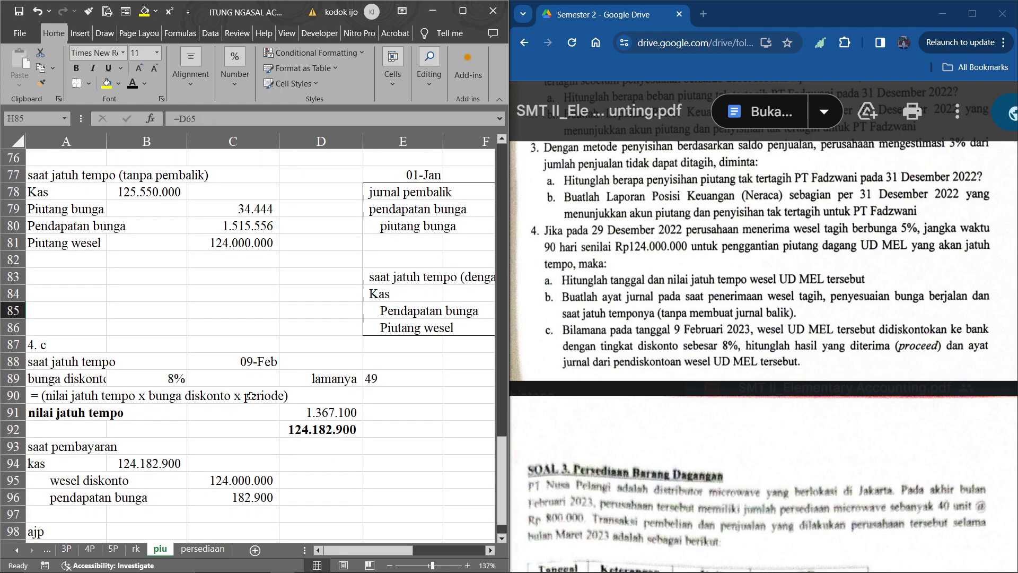
left_click(222, 481)
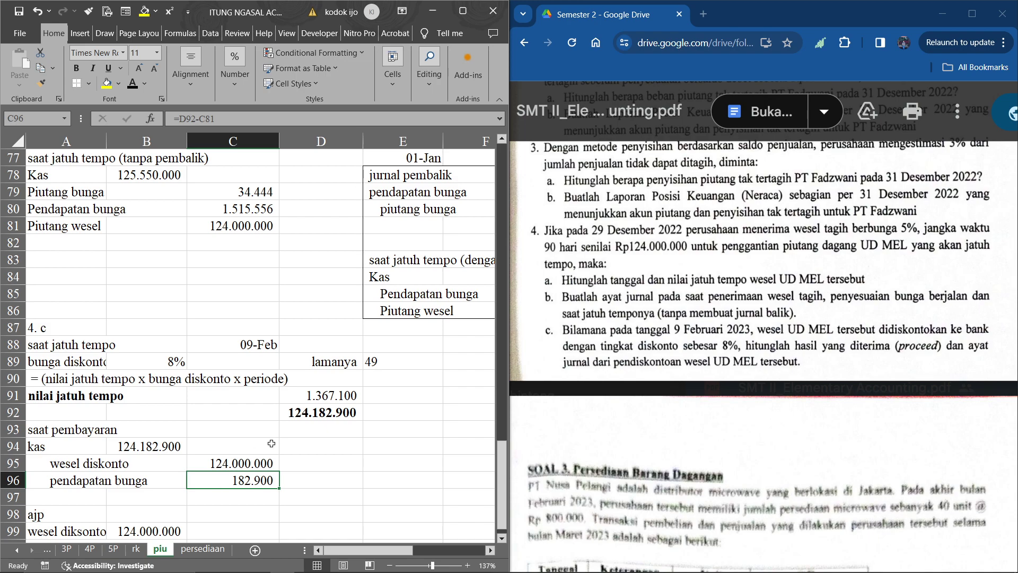
scroll(270, 444, "right", 2)
scroll(273, 442, "up", 2)
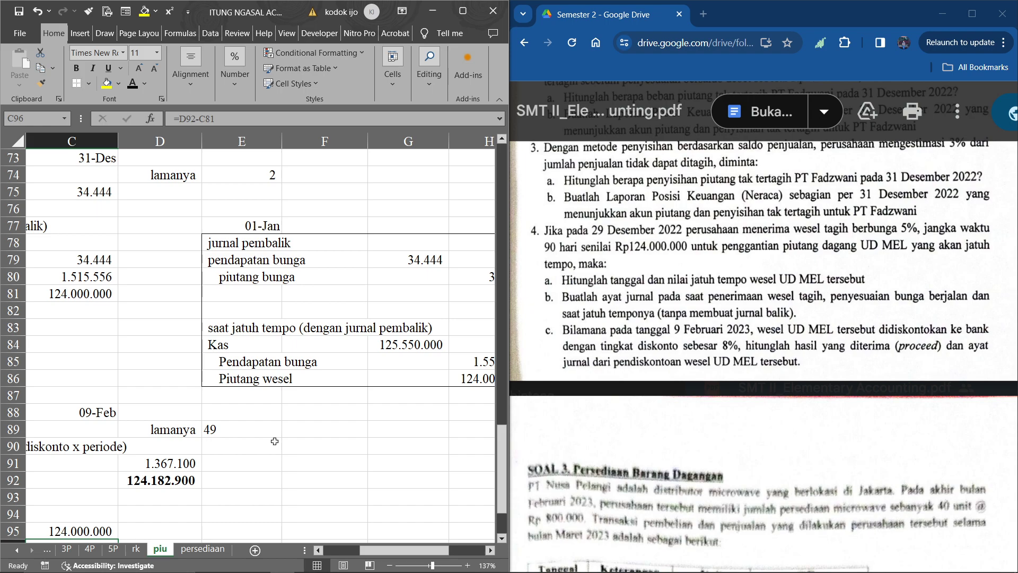
scroll(274, 441, "left", 2)
scroll(274, 441, "down", 2)
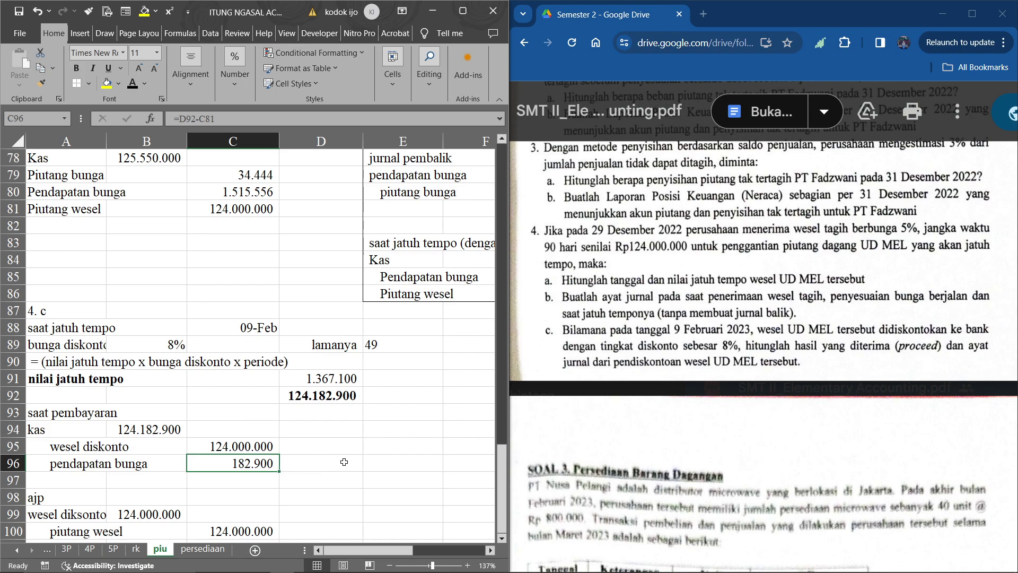
Review the saat pembayaran and ajp entries of 4.c, matching the discounted note account in A95 with A99.
scroll(344, 462, "down", 1)
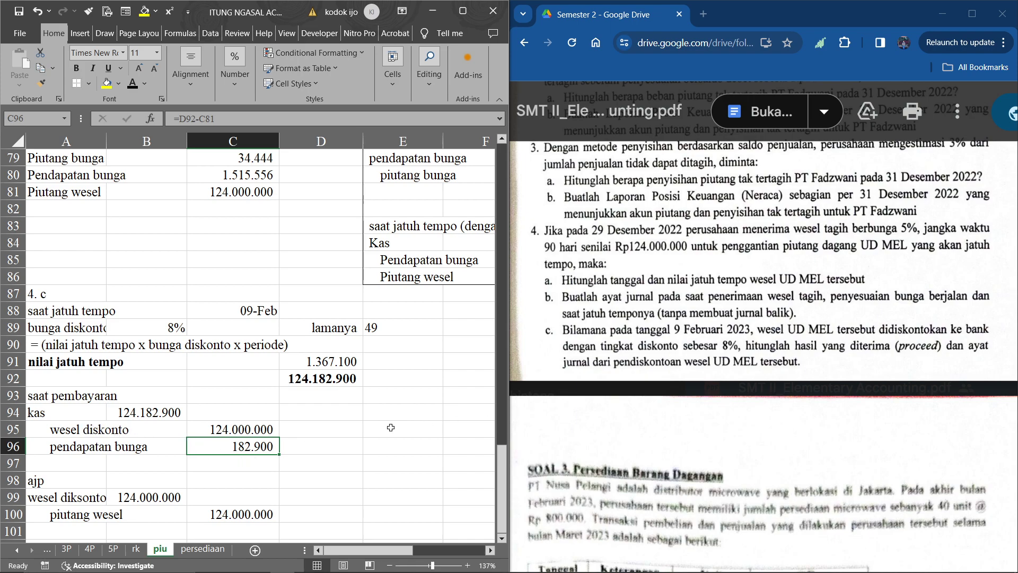
scroll(363, 433, "down", 1)
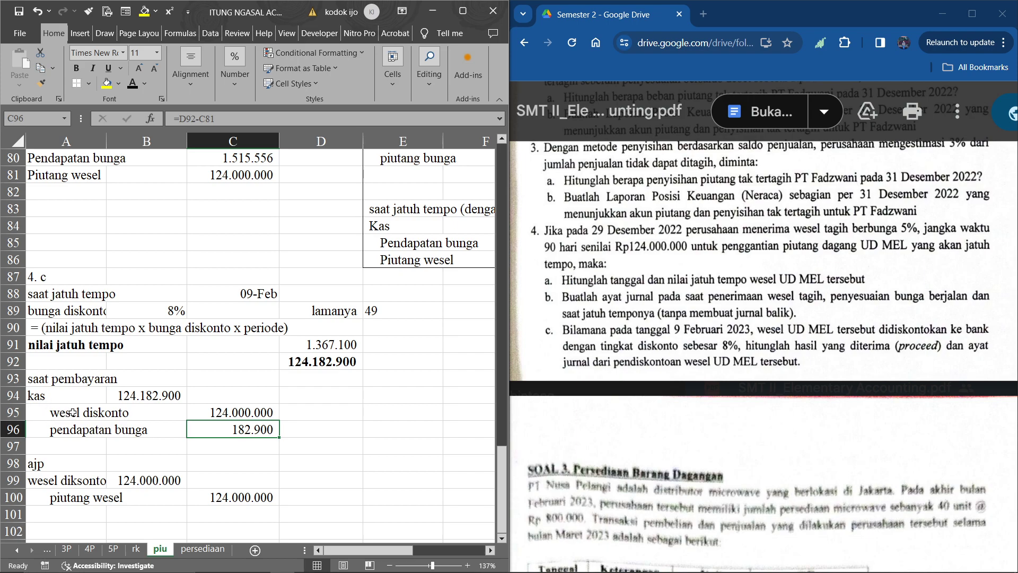
scroll(169, 445, "up", 2)
scroll(169, 445, "up", 3)
scroll(168, 445, "down", 5)
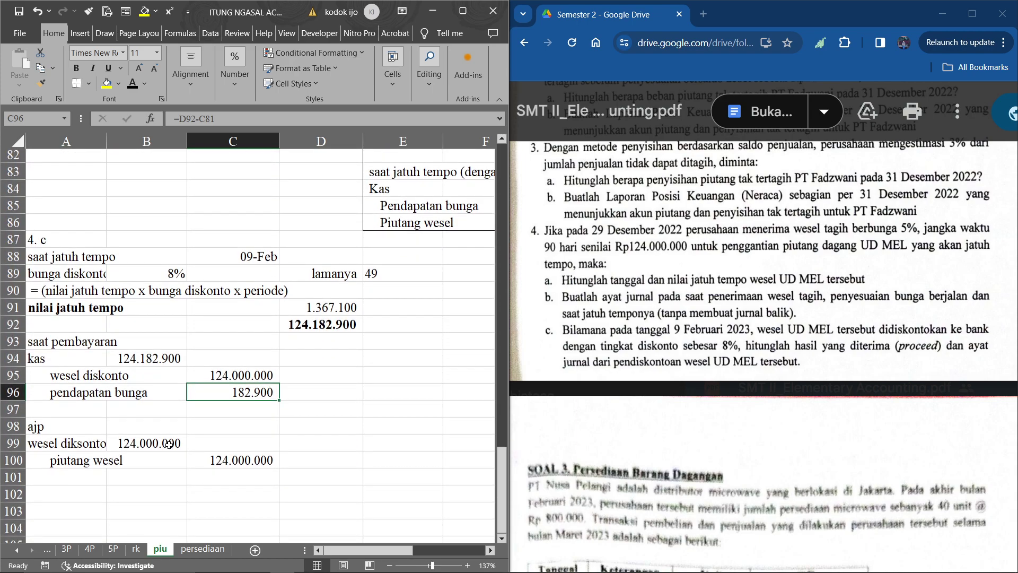
scroll(169, 445, "down", 1)
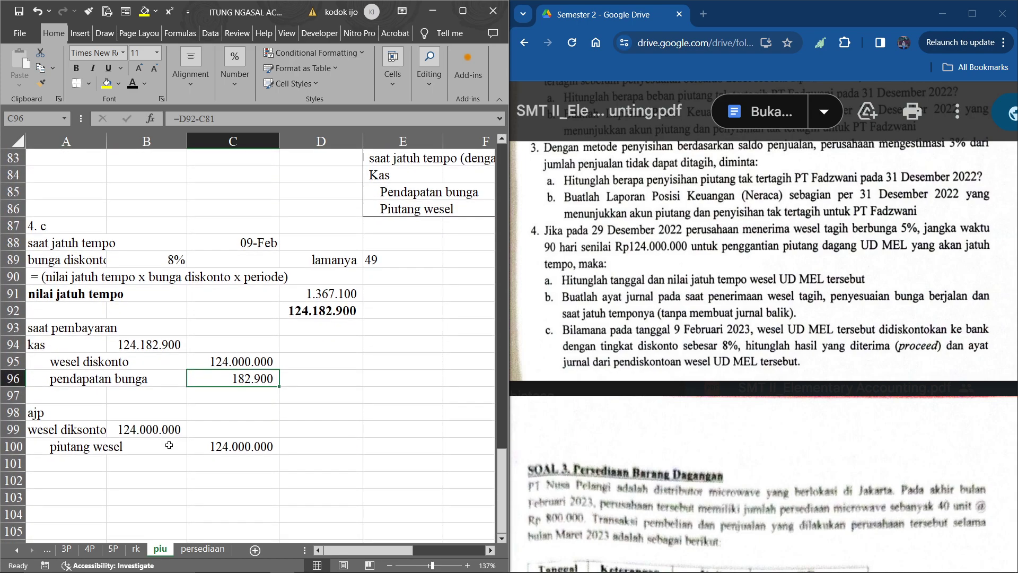
left_click(93, 362)
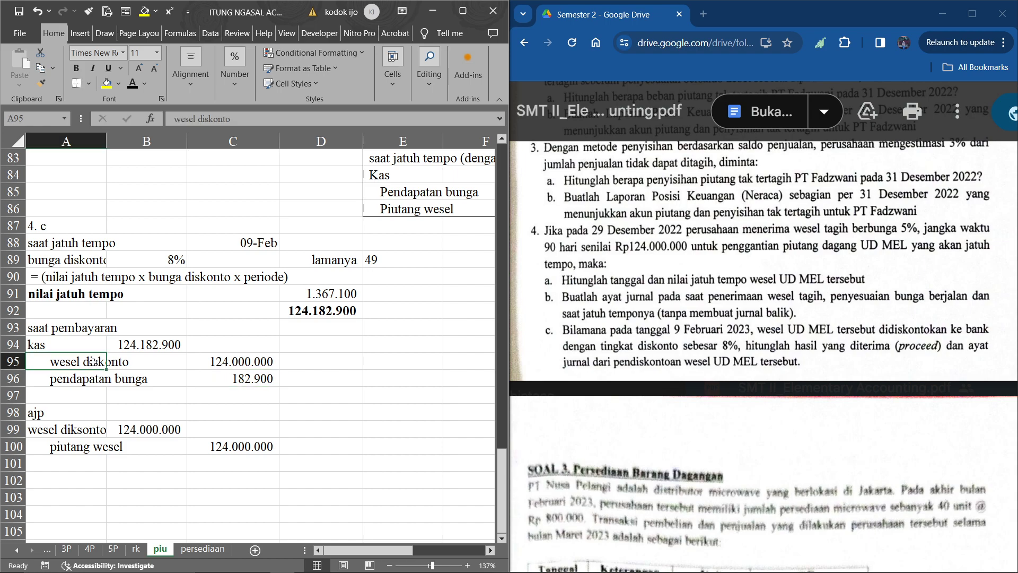
left_click(71, 426)
Trace the Piutang wesel account from the receipt entry in A70 to the ajp entry in A99:A100.
scroll(105, 401, "up", 11)
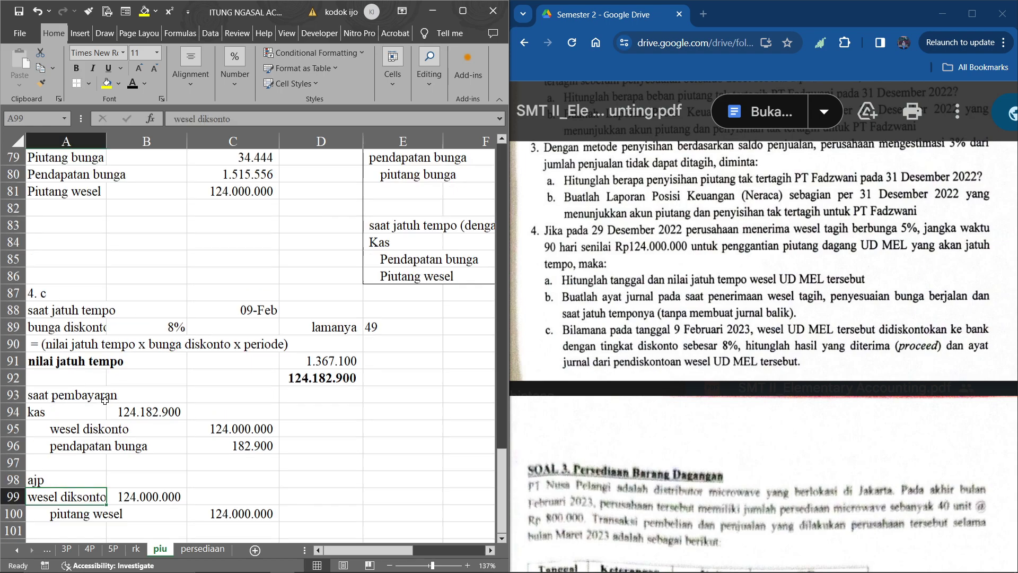
scroll(105, 401, "up", 1)
scroll(111, 362, "up", 2)
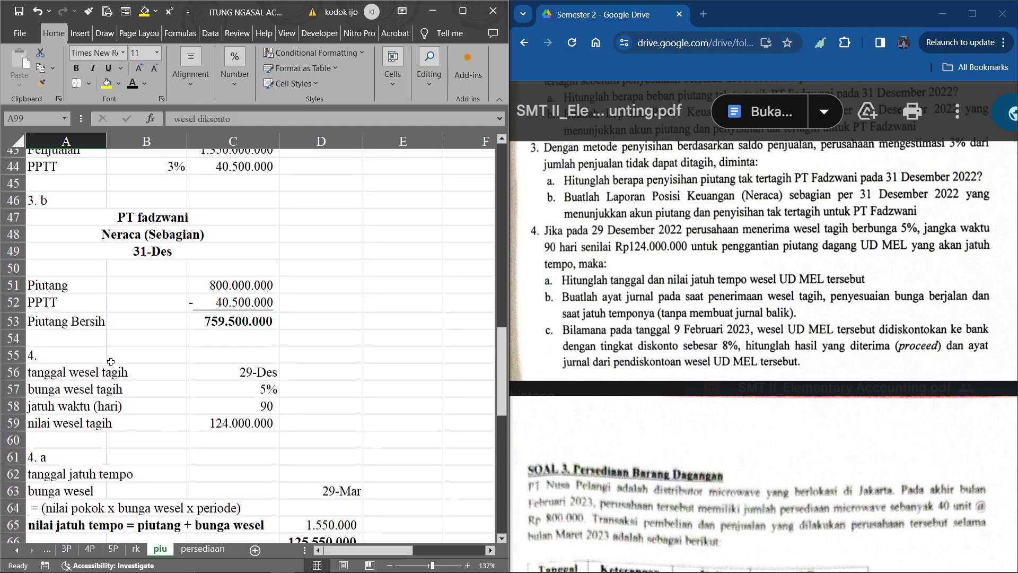
scroll(110, 362, "down", 3)
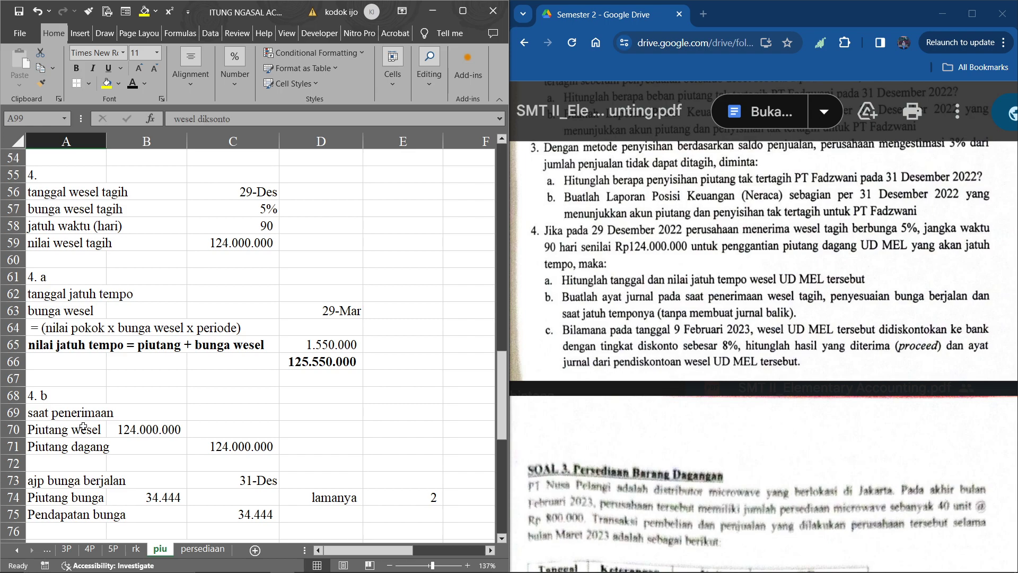
left_click(80, 431)
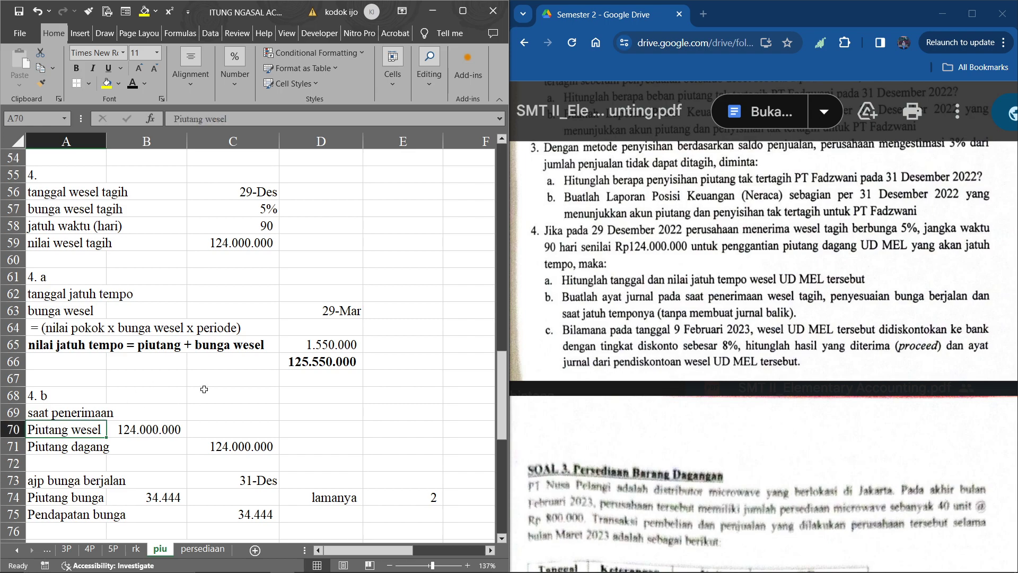
scroll(204, 389, "down", 7)
scroll(204, 389, "down", 5)
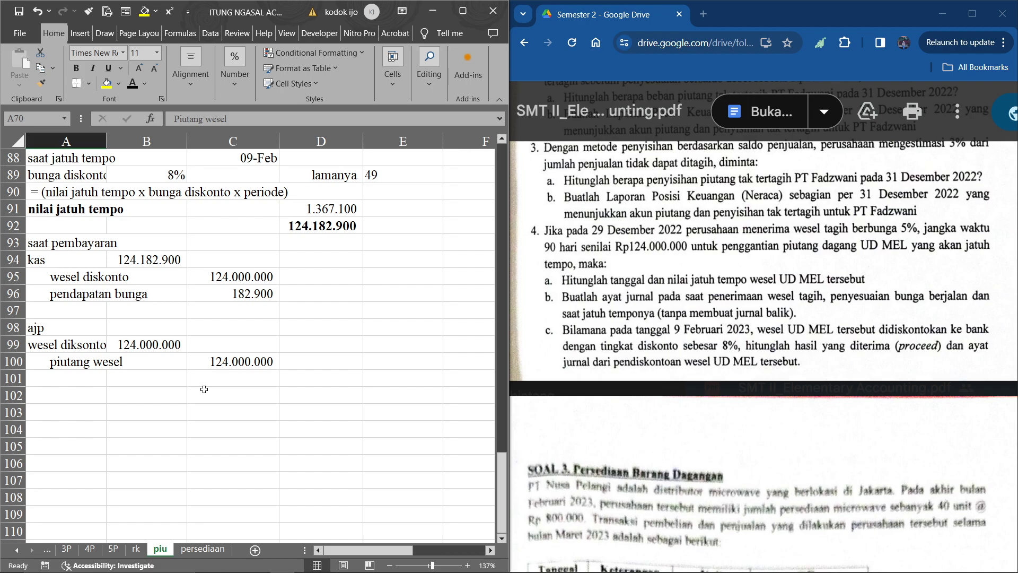
left_click(103, 348)
left_click(100, 363)
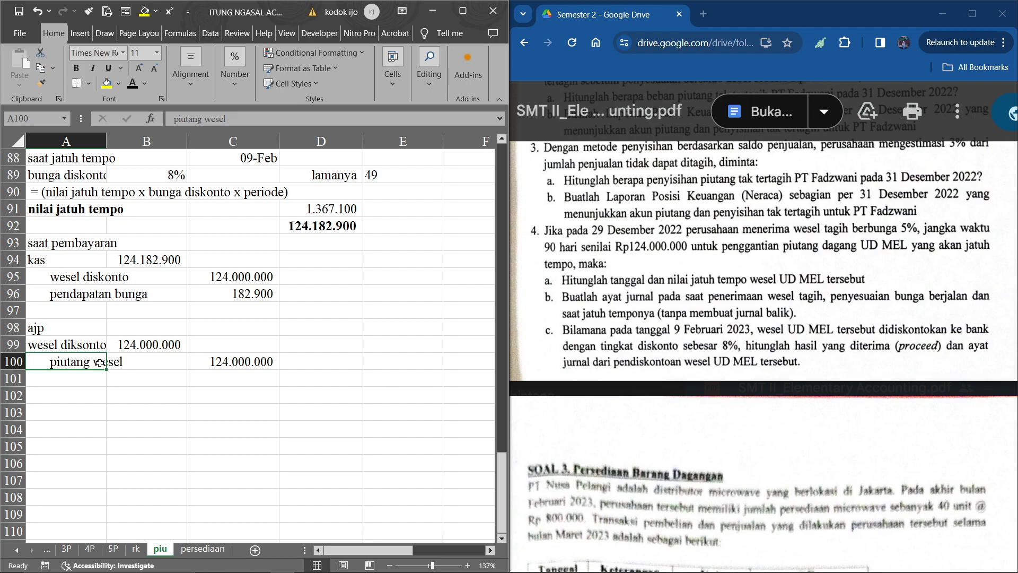
Review the question 4 note data, the 4.a maturity calculation and the 3.b partial balance sheet above the journals.
scroll(99, 362, "up", 15)
scroll(70, 402, "down", 5)
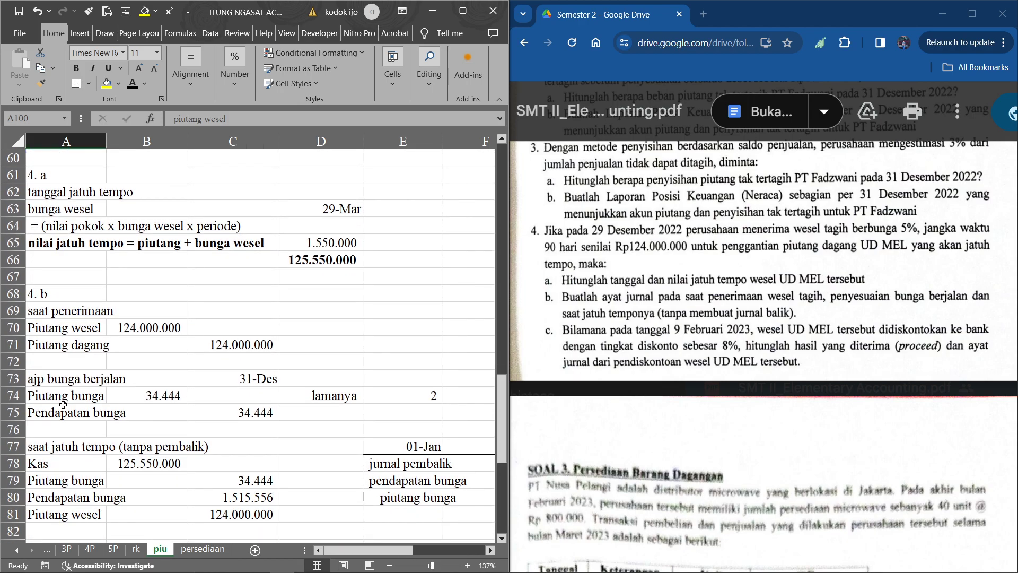
scroll(63, 404, "down", 1)
scroll(63, 404, "up", 3)
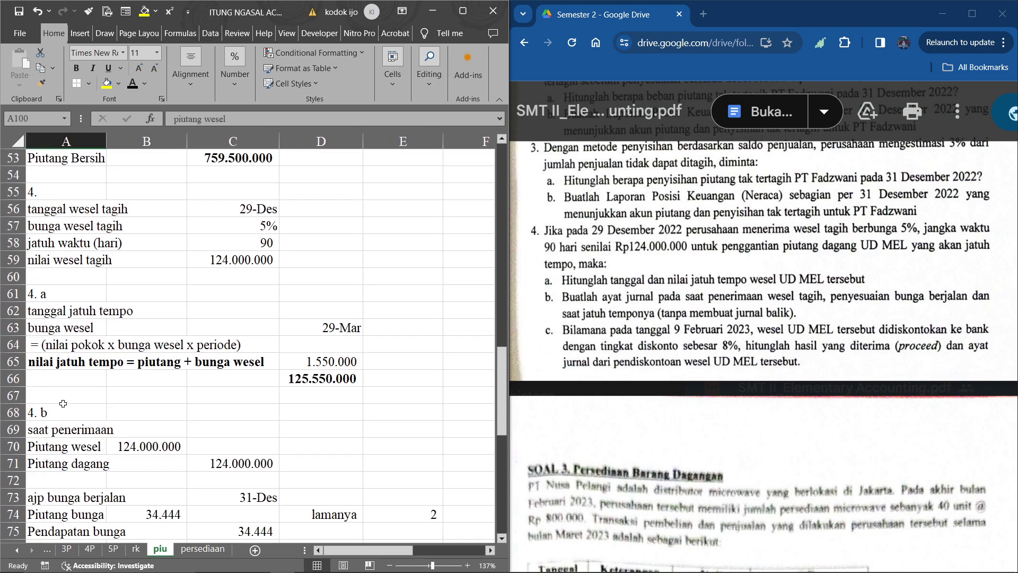
scroll(102, 312, "up", 2)
scroll(102, 312, "up", 1)
scroll(103, 312, "down", 1)
scroll(102, 311, "up", 3)
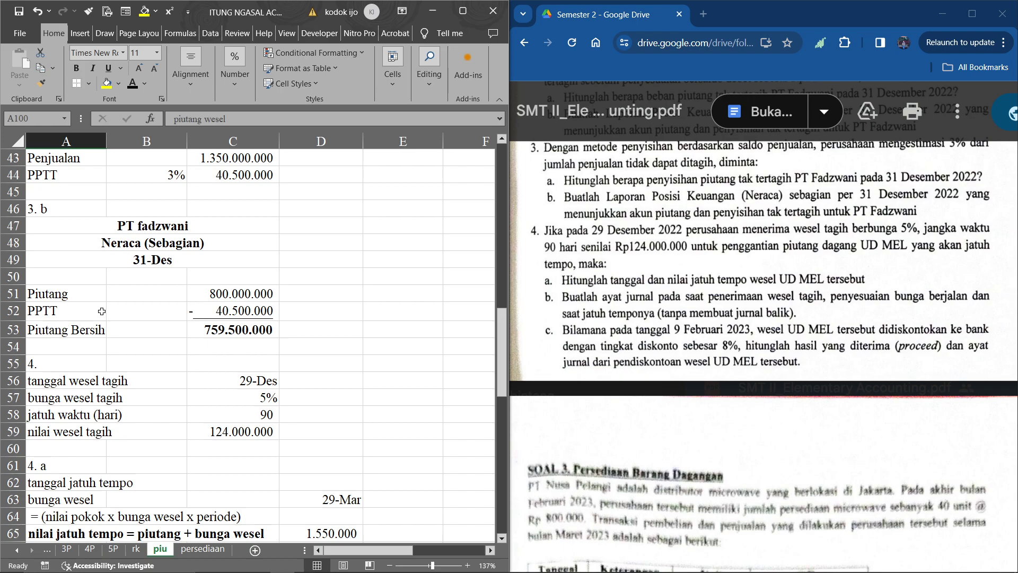
Compare the Piutang wesel receipt entry in A70 with its ajp credit in A100 and inspect the amount formula in C100.
scroll(102, 311, "down", 11)
scroll(102, 311, "up", 3)
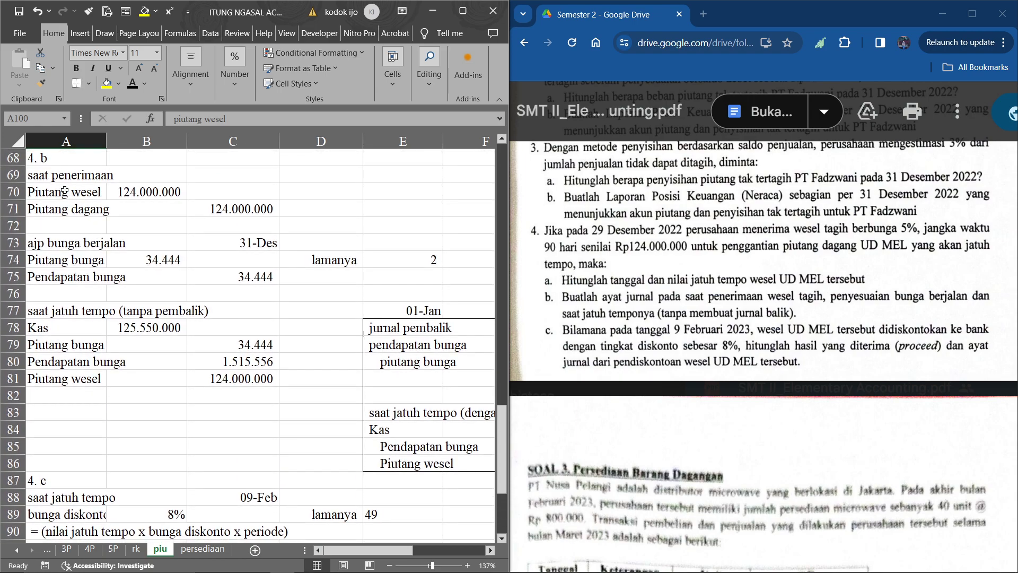
left_click(65, 192)
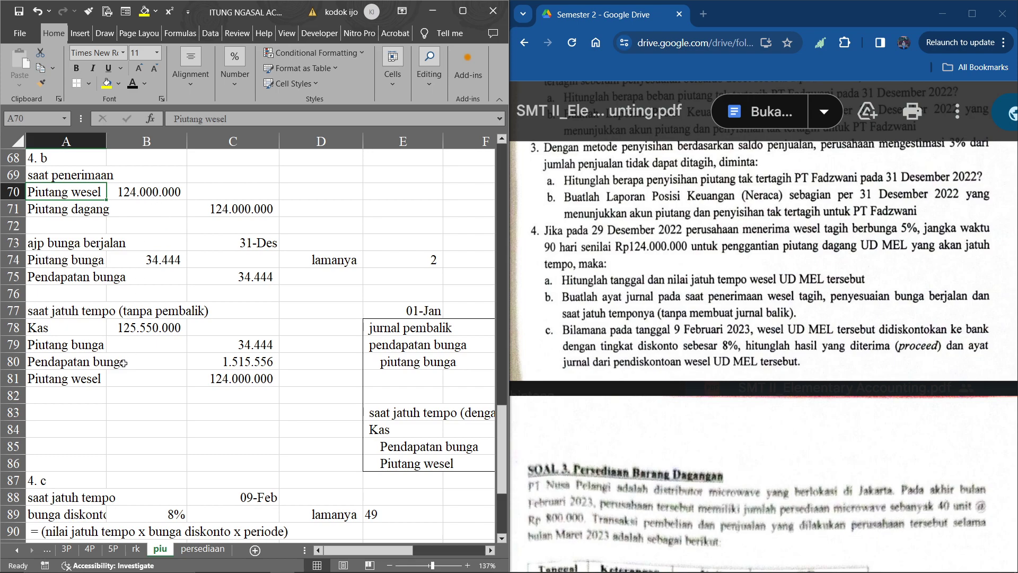
scroll(123, 363, "down", 6)
left_click(83, 409)
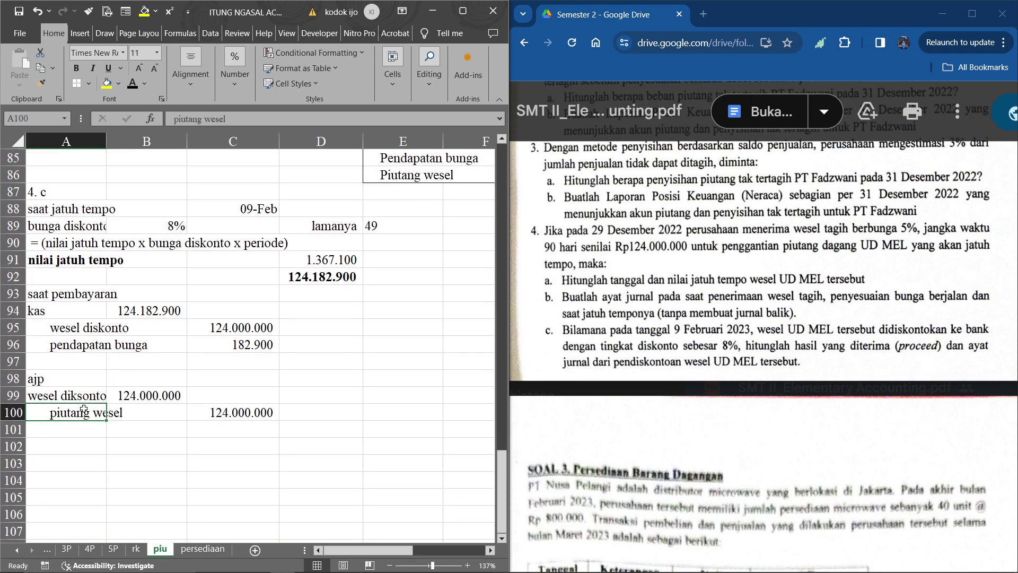
left_click(218, 414)
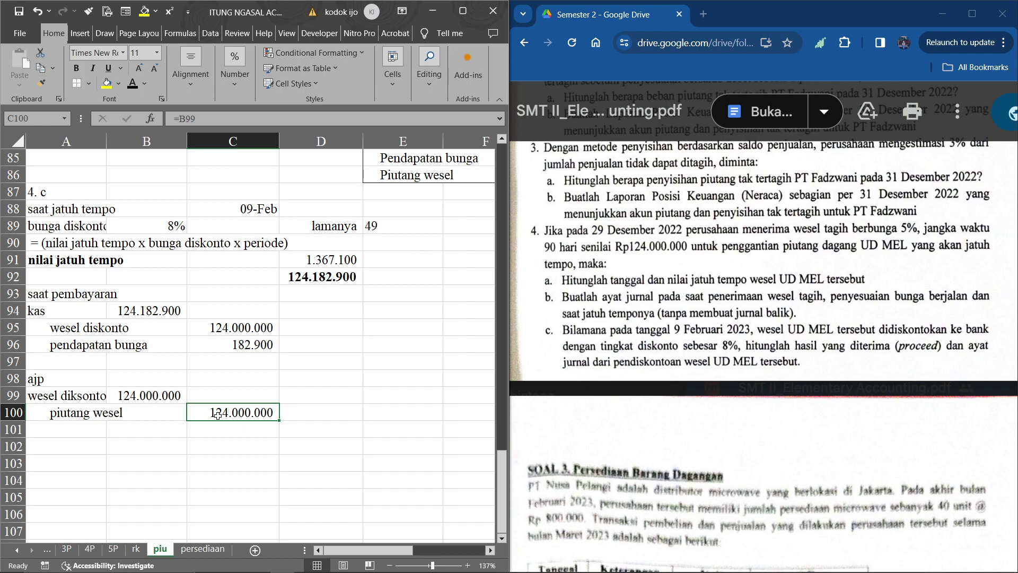